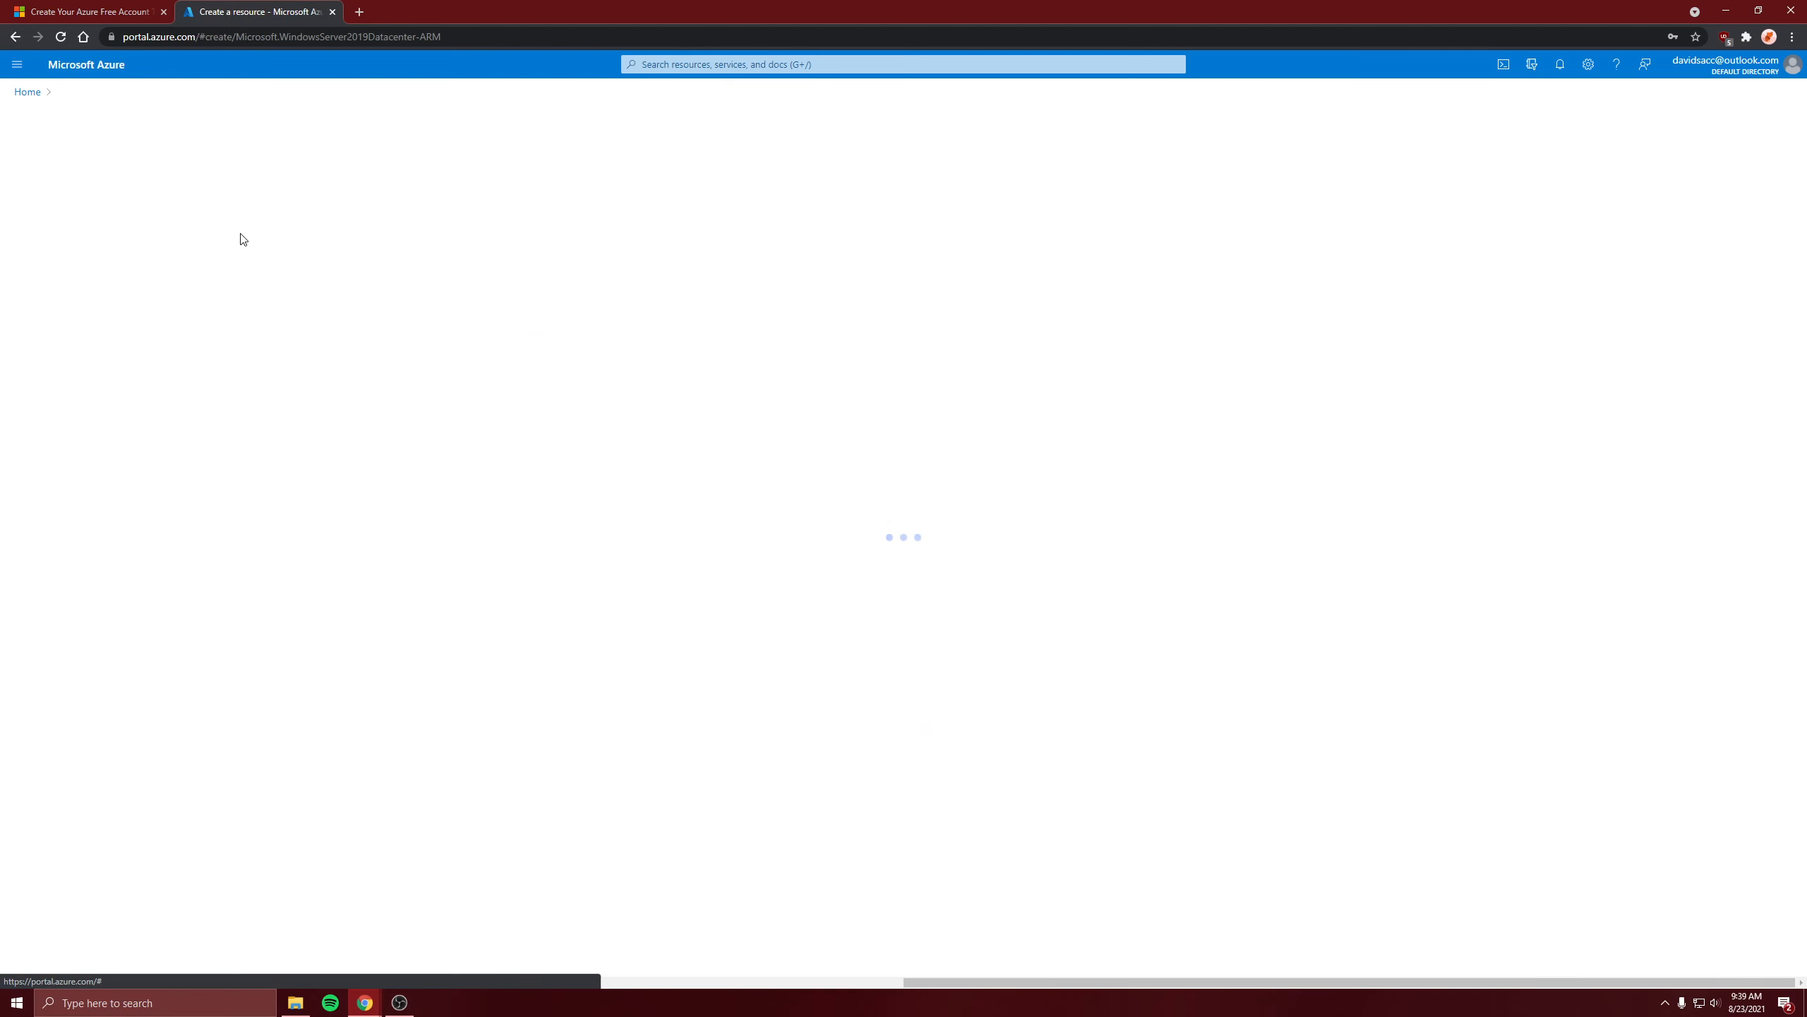
Set the virtual machine's resource group to AZ-900, its name to DemoWvm and its size to Standard_D2s_v3
left_click(227, 340)
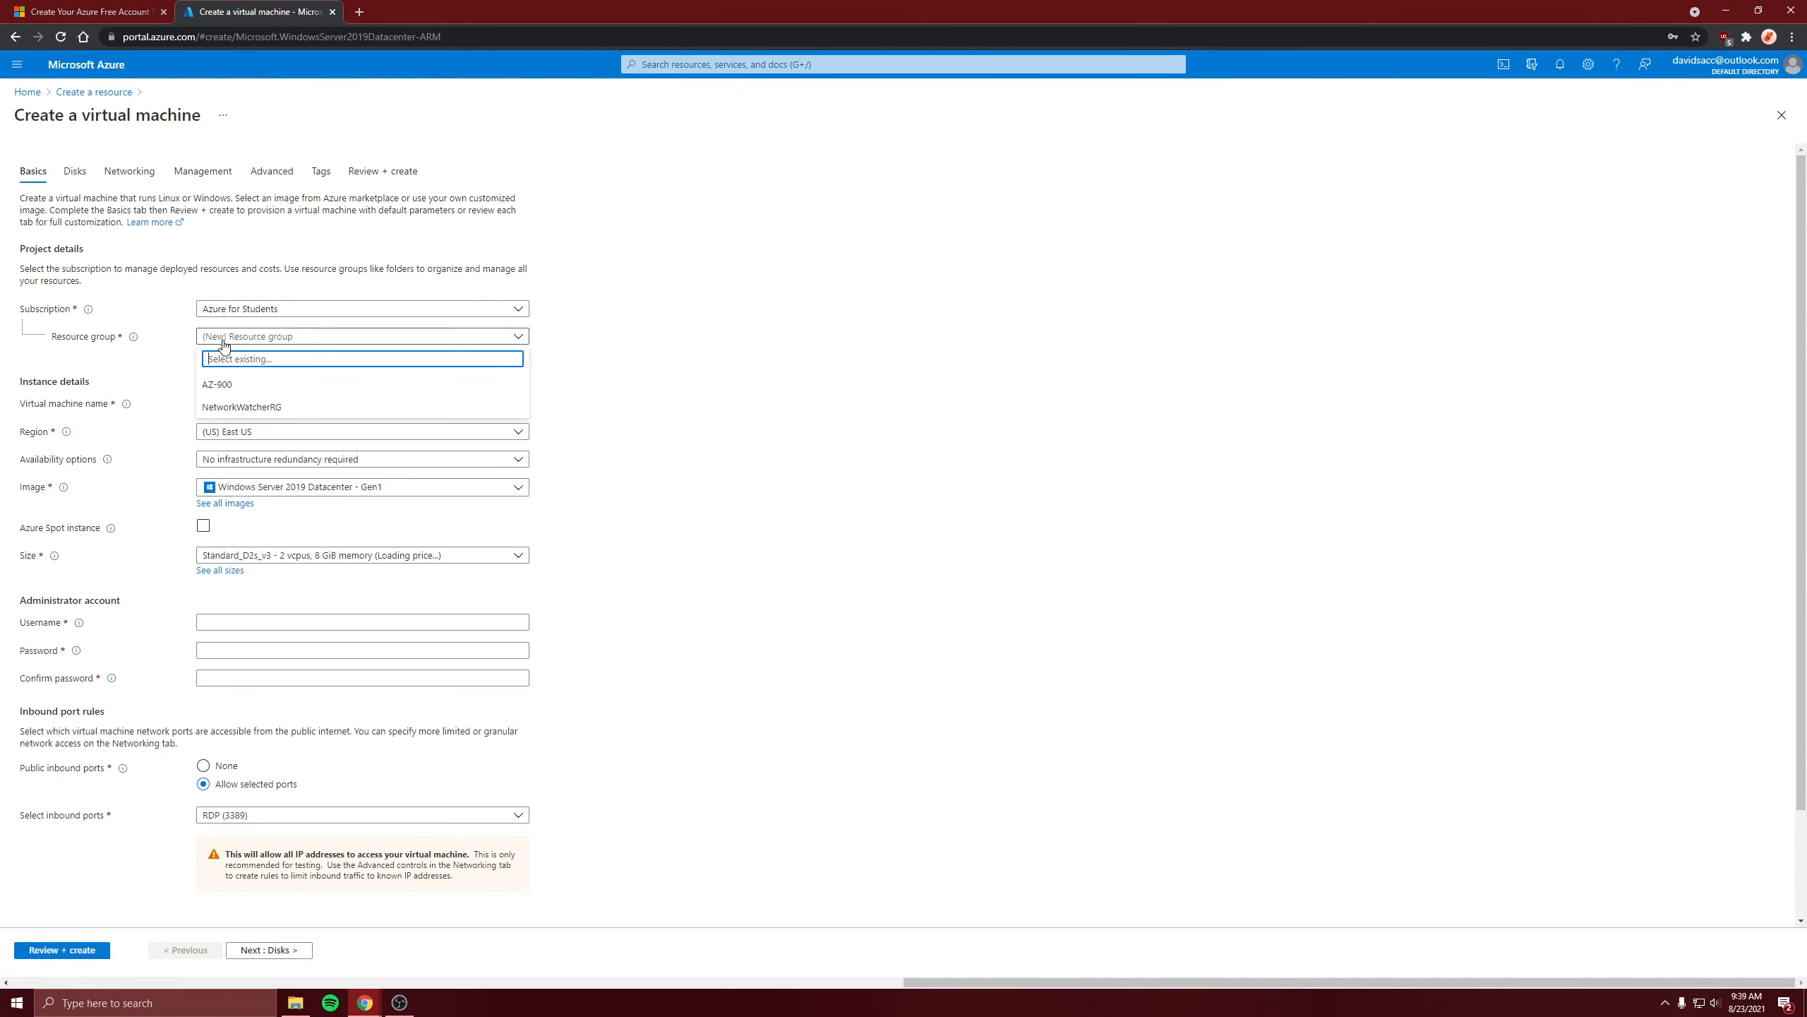
left_click(224, 404)
left_click(227, 403)
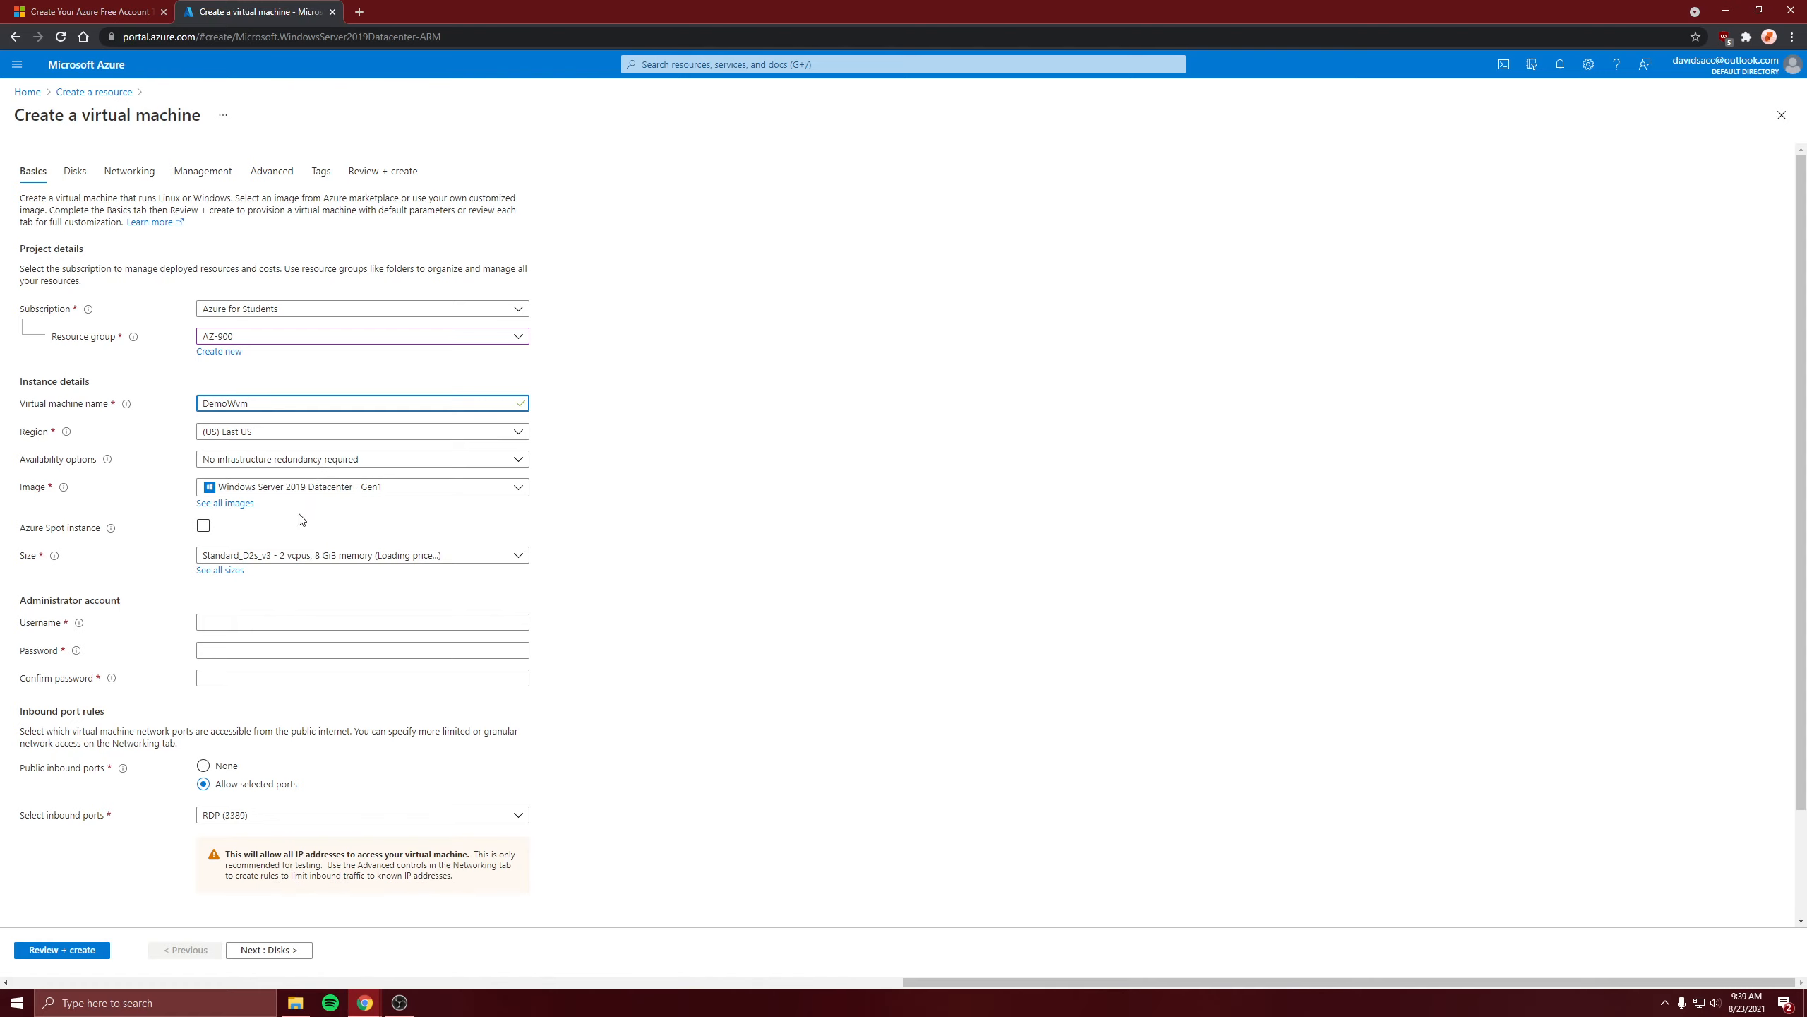
left_click(302, 554)
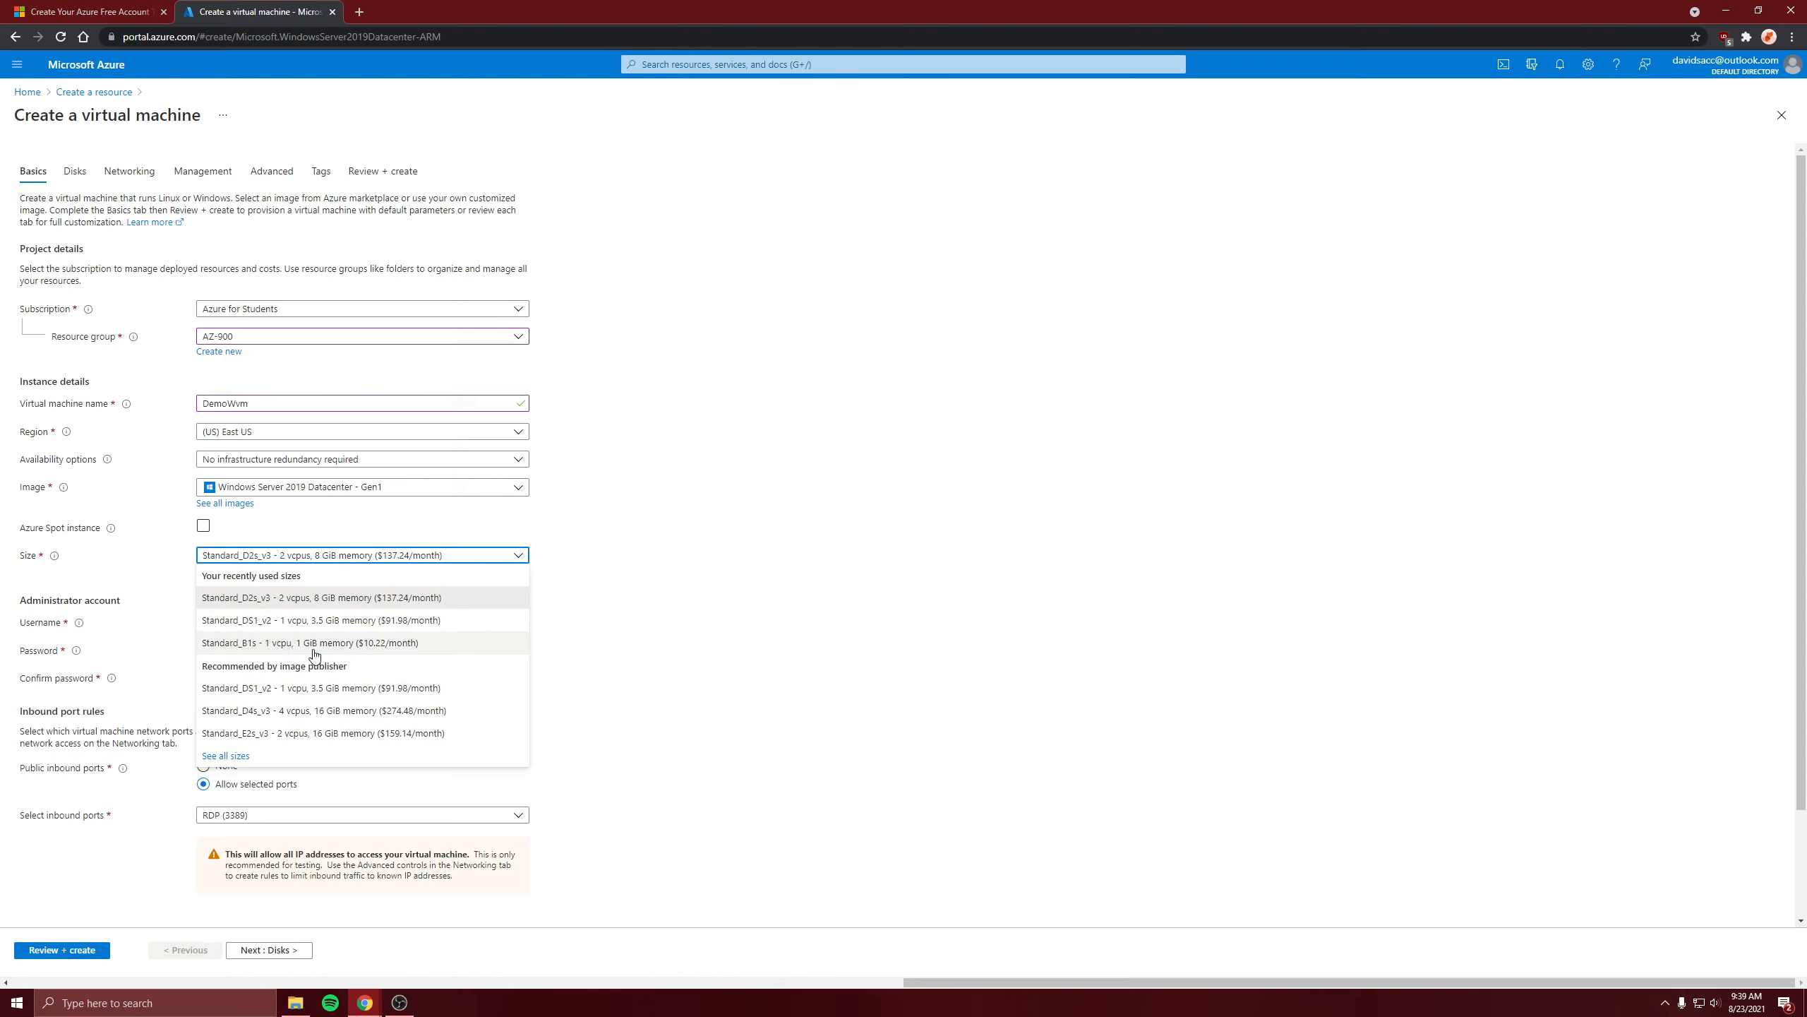
left_click(235, 598)
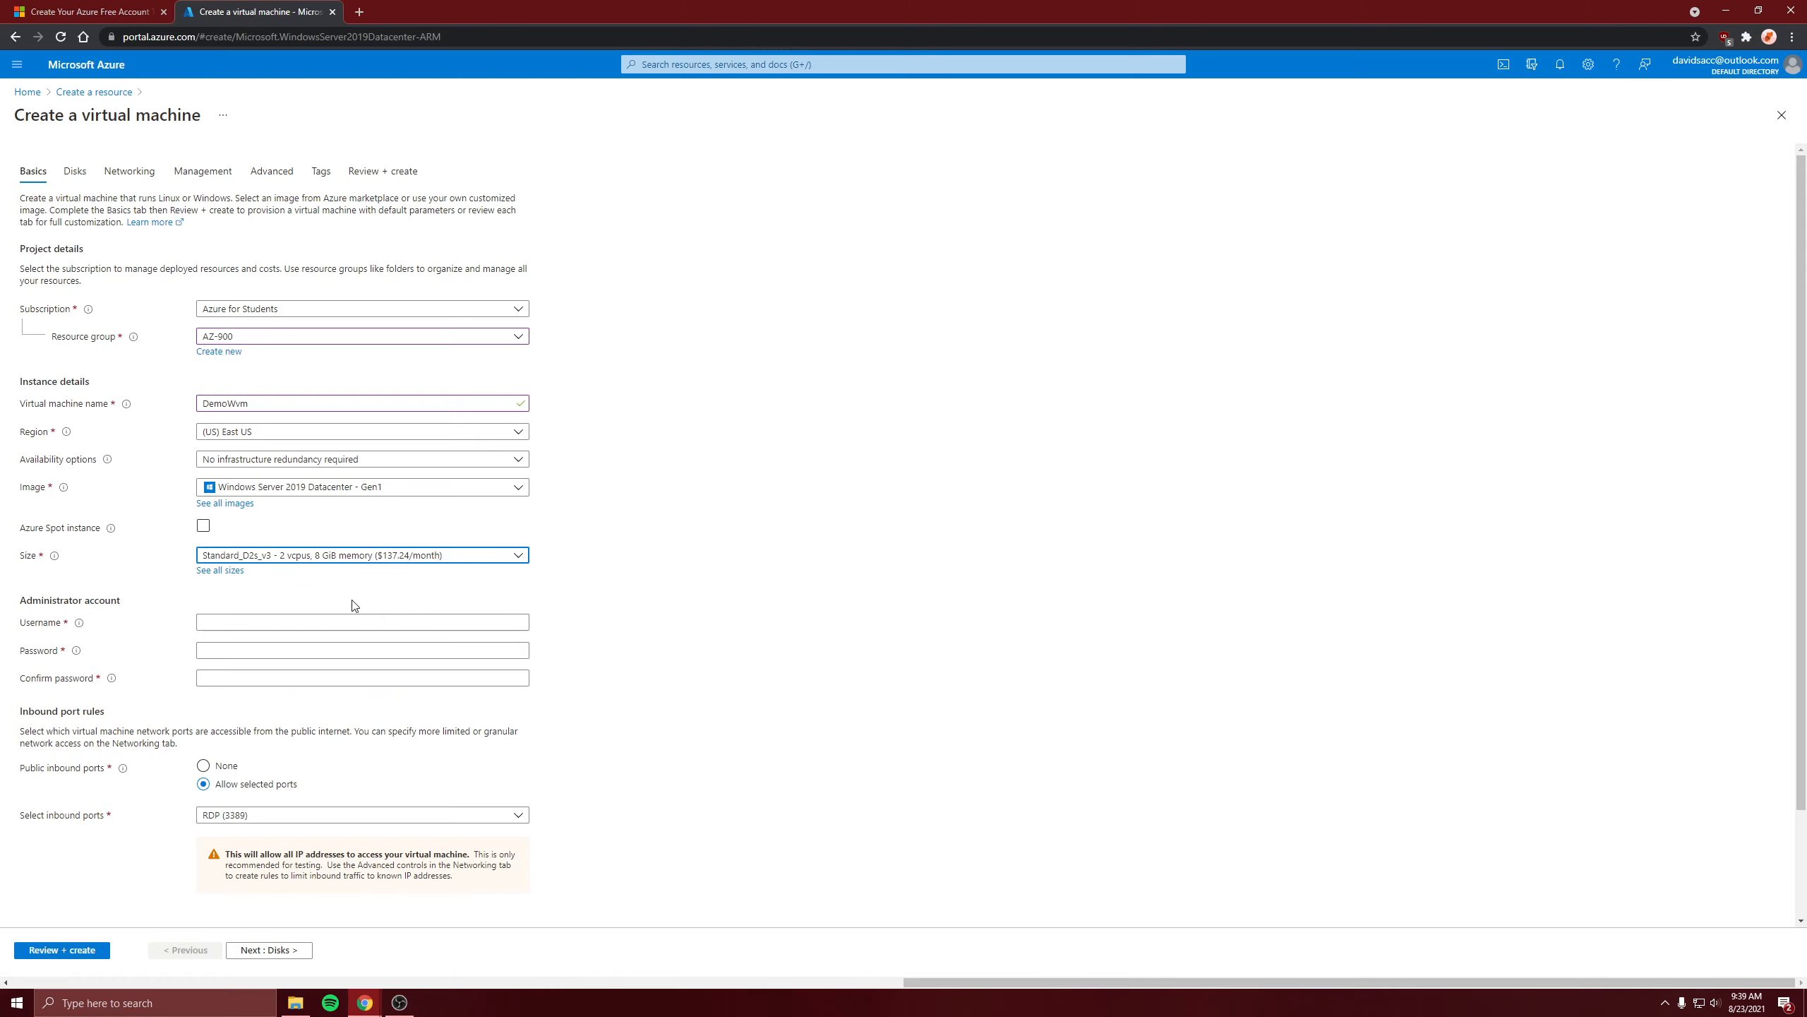
Enter the administrator username, password and password confirmation, and submit the virtual machine for review and creation
scroll(354, 605, "down", 1)
left_click(290, 554)
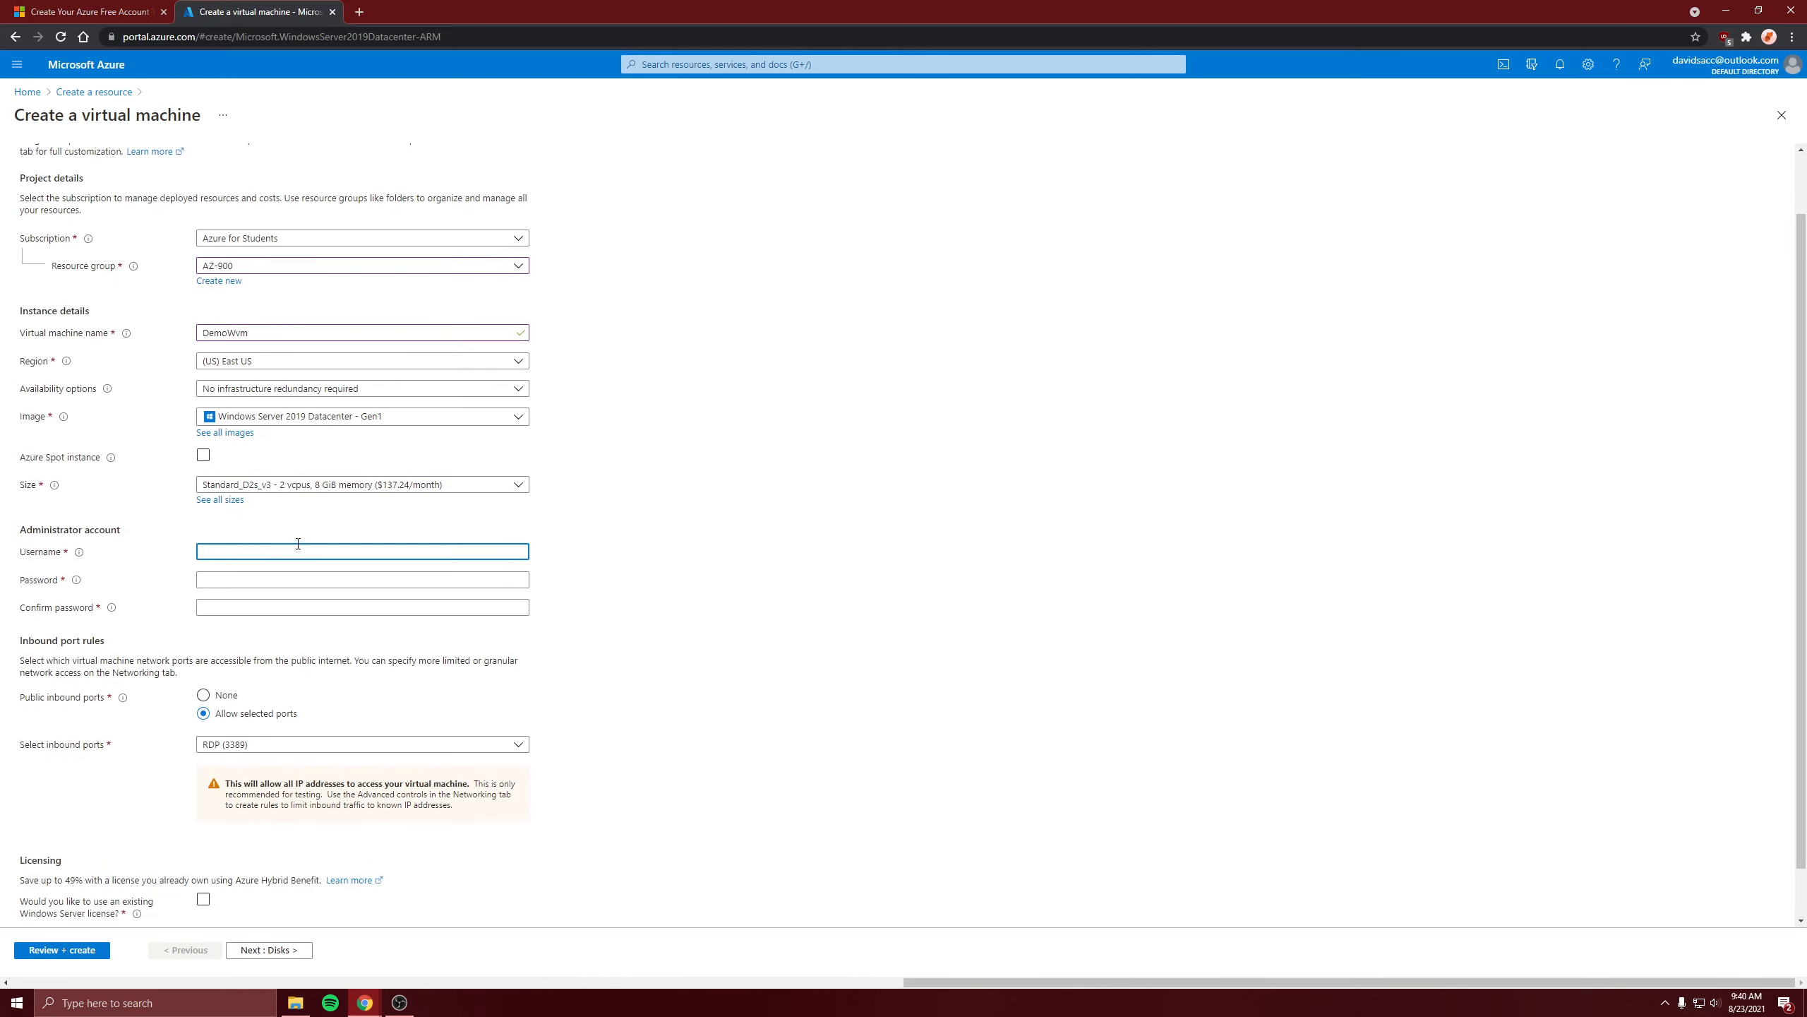
type("dam")
key("BackSpace")
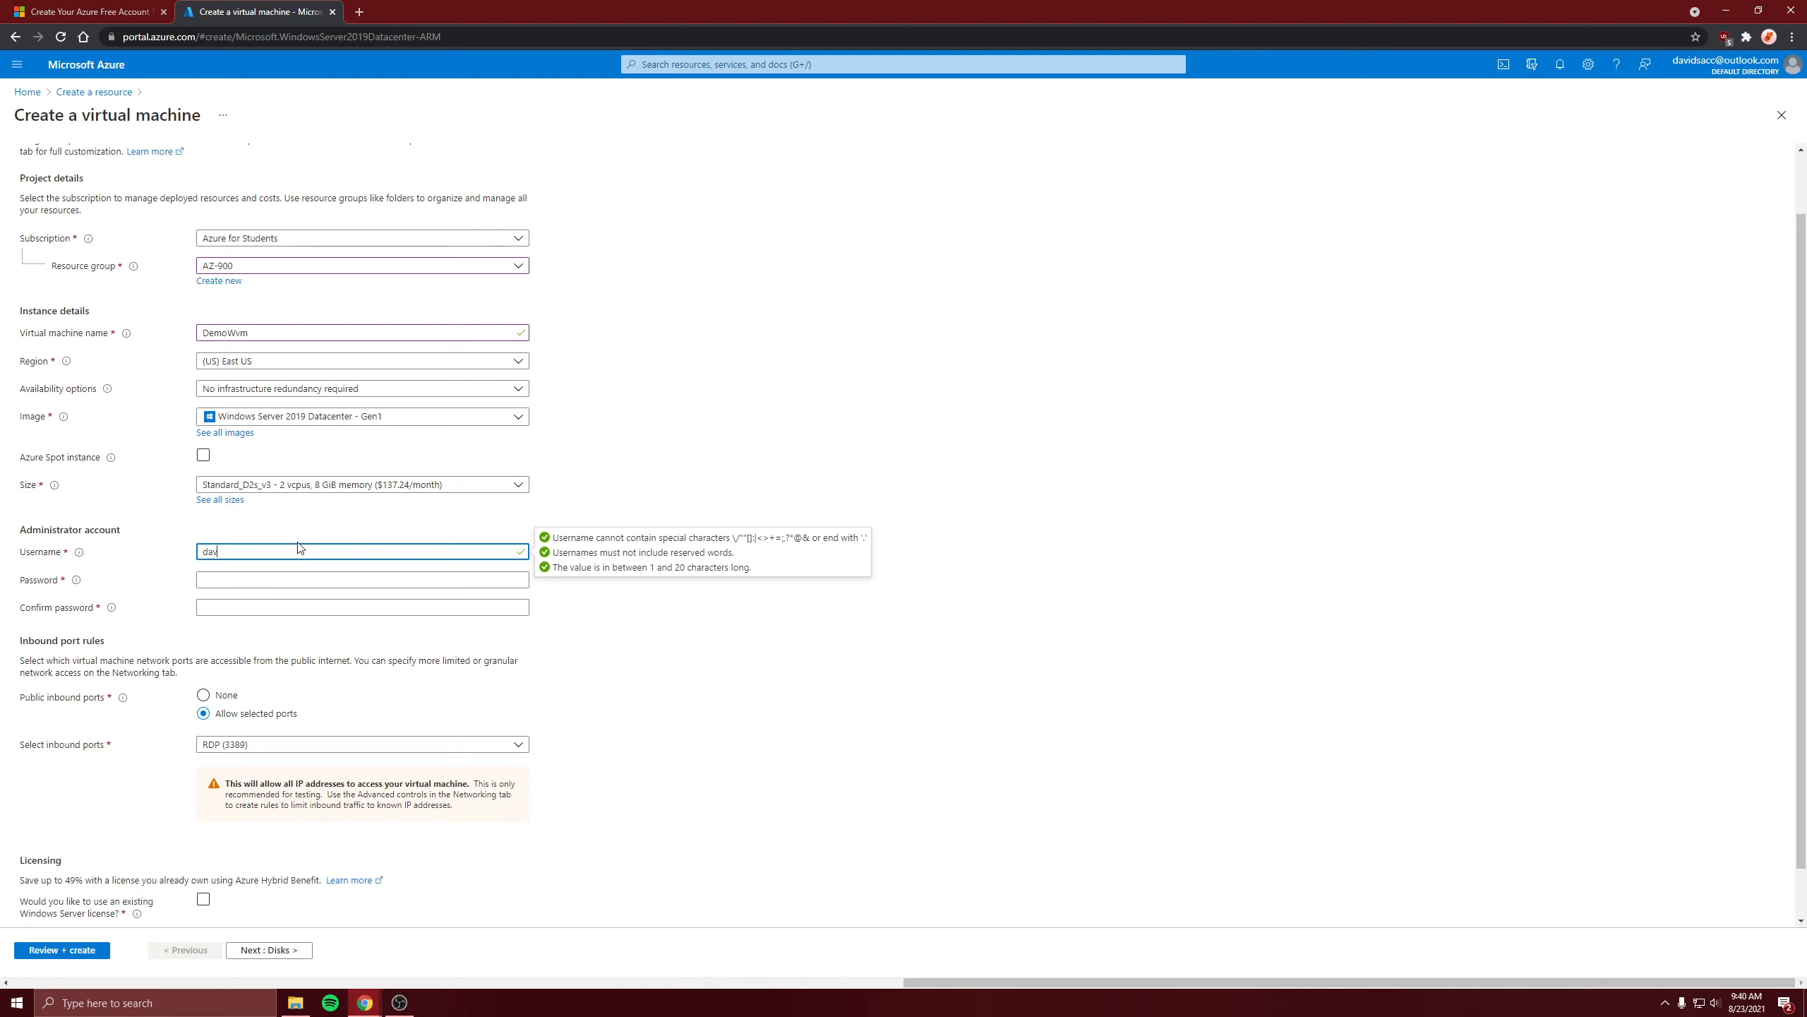
key("Tab")
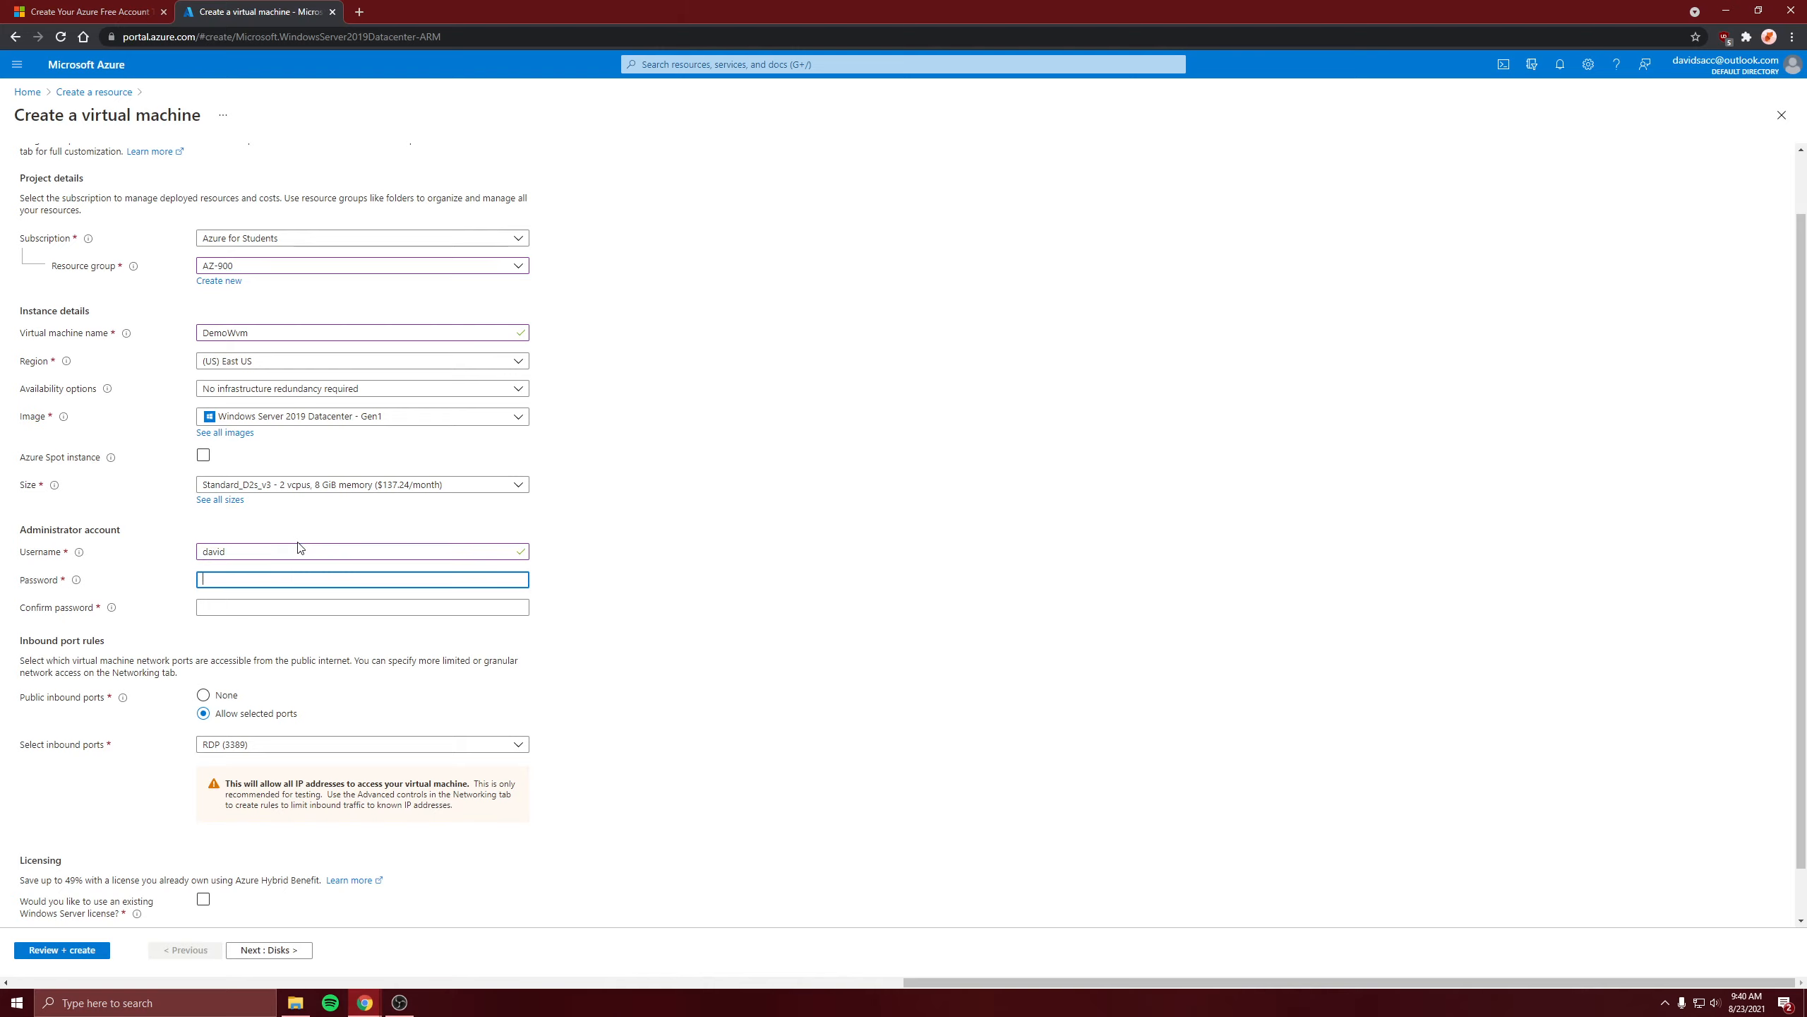
type("•••••••••••••••")
key("Tab")
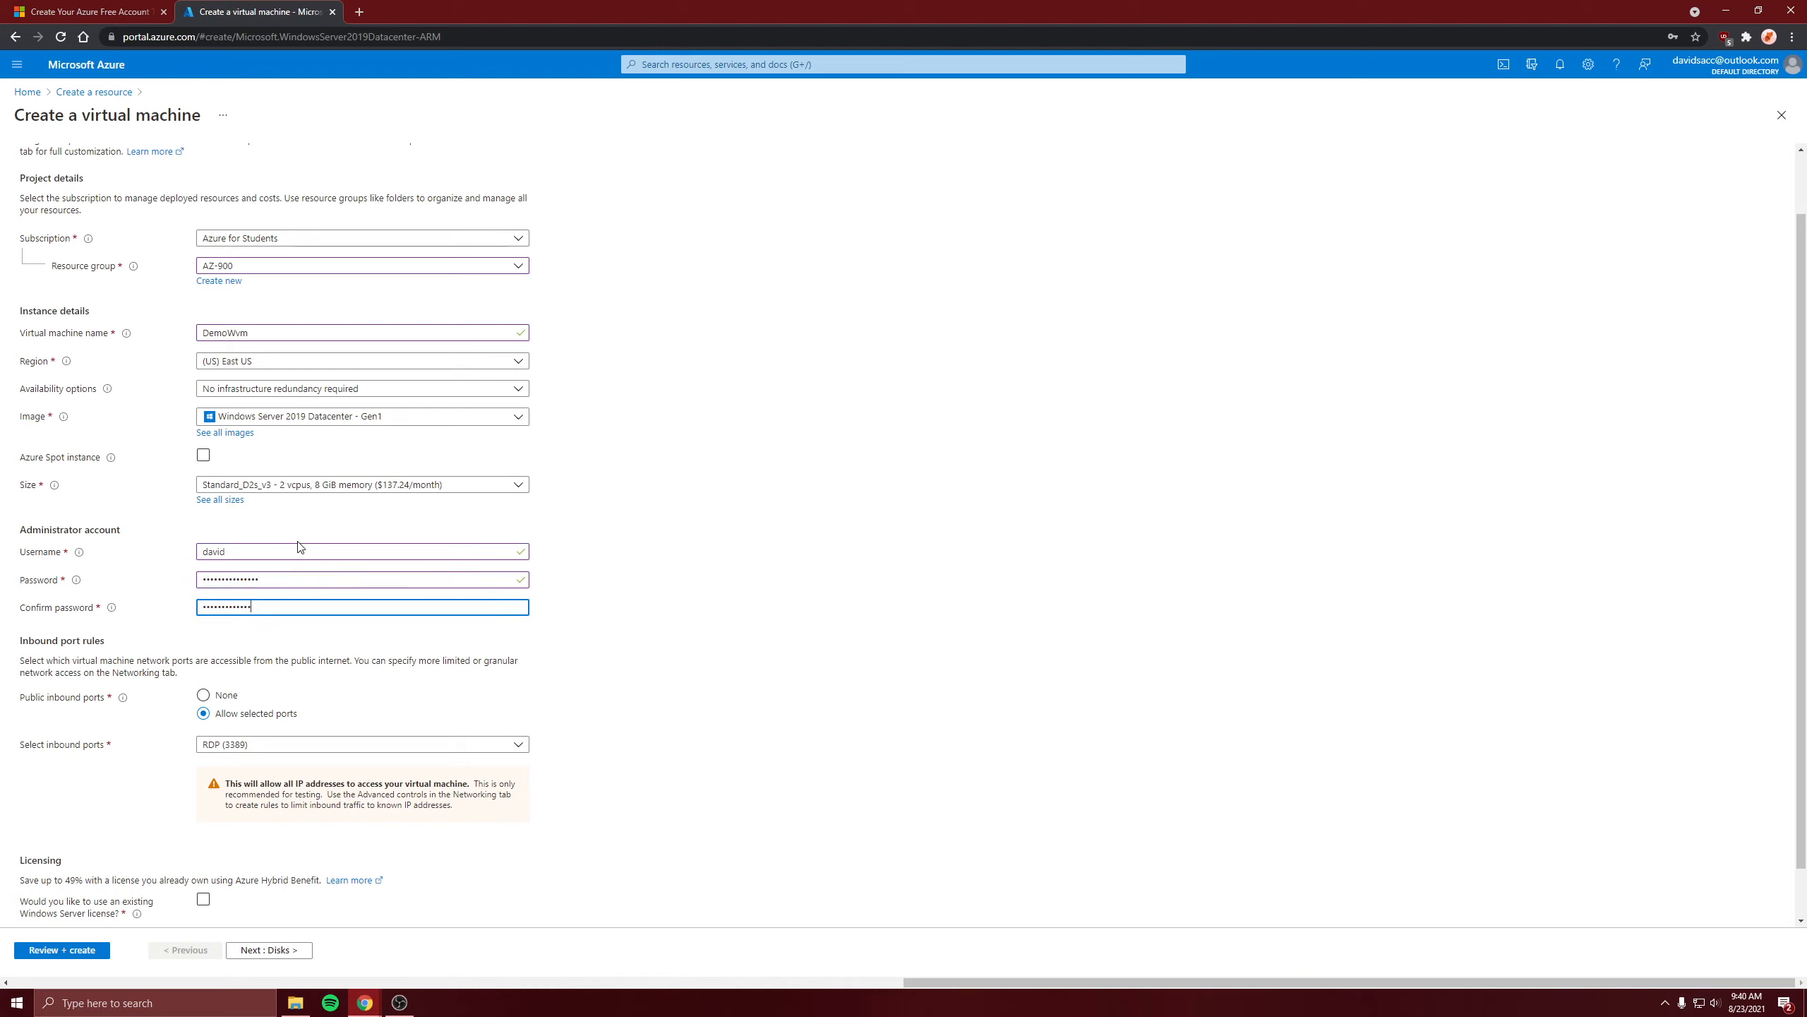
type("•••••••••••••••")
scroll(235, 739, "down", 1)
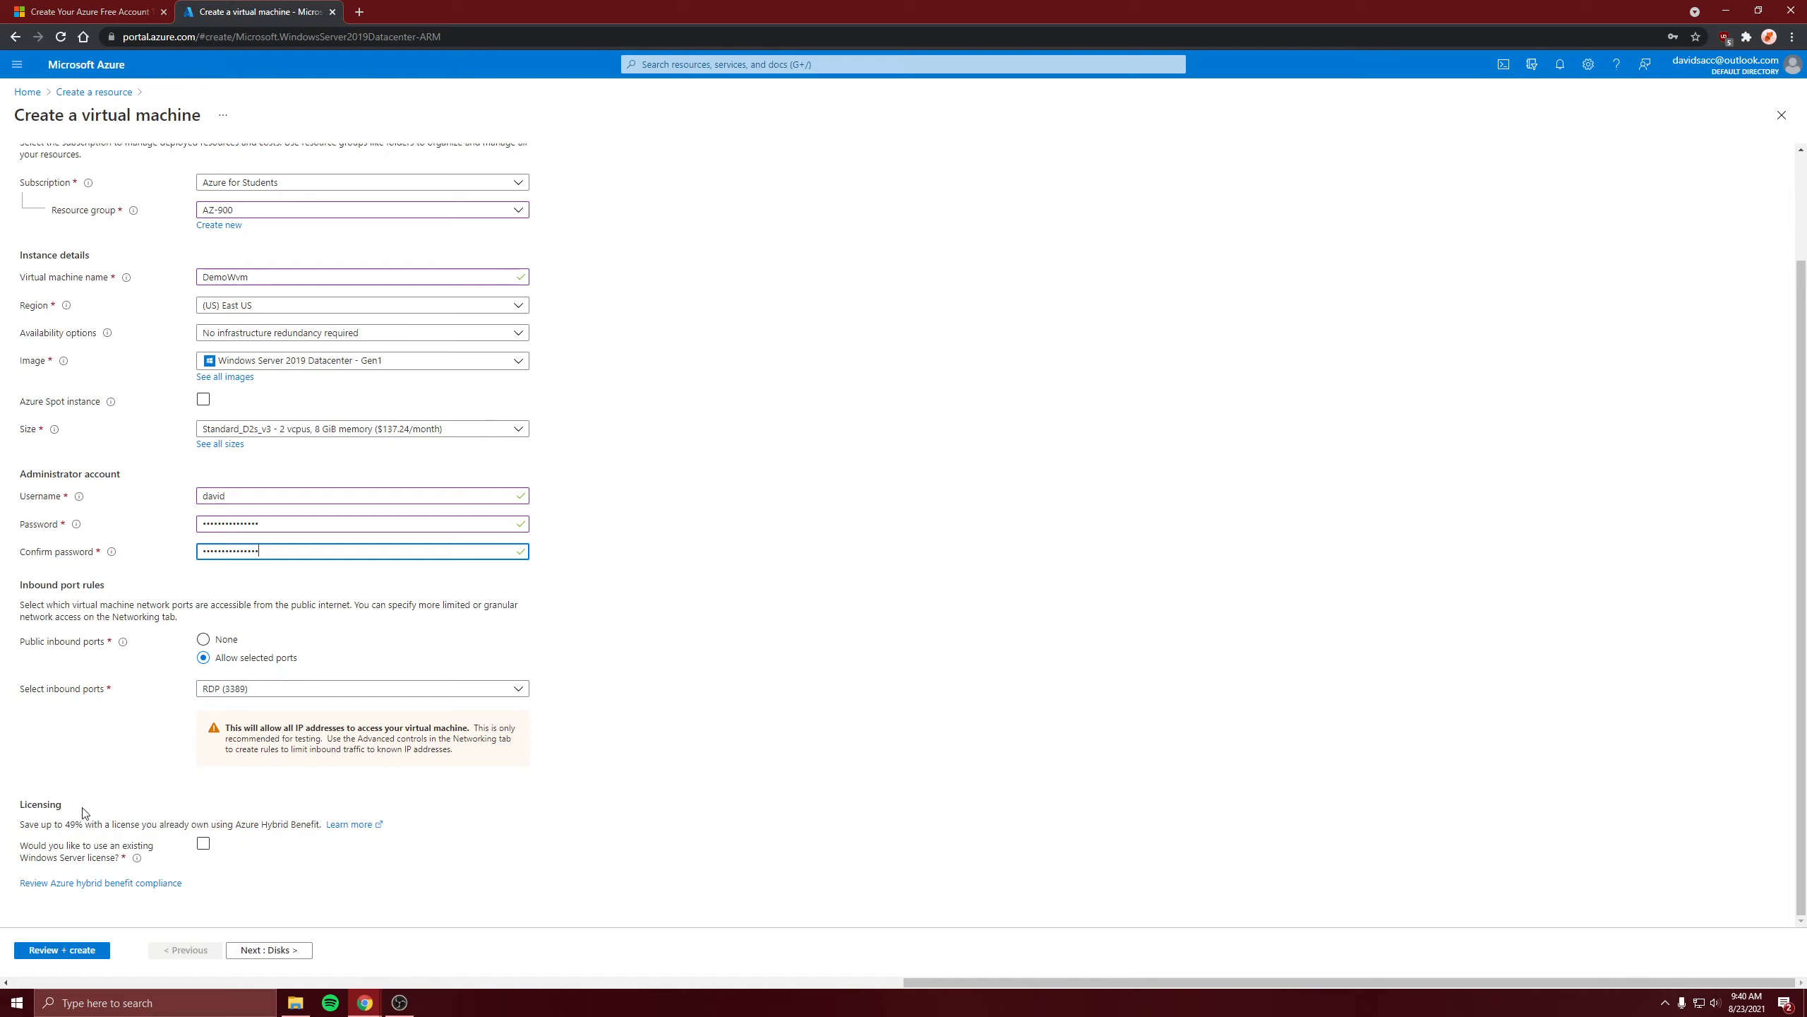
left_click(61, 951)
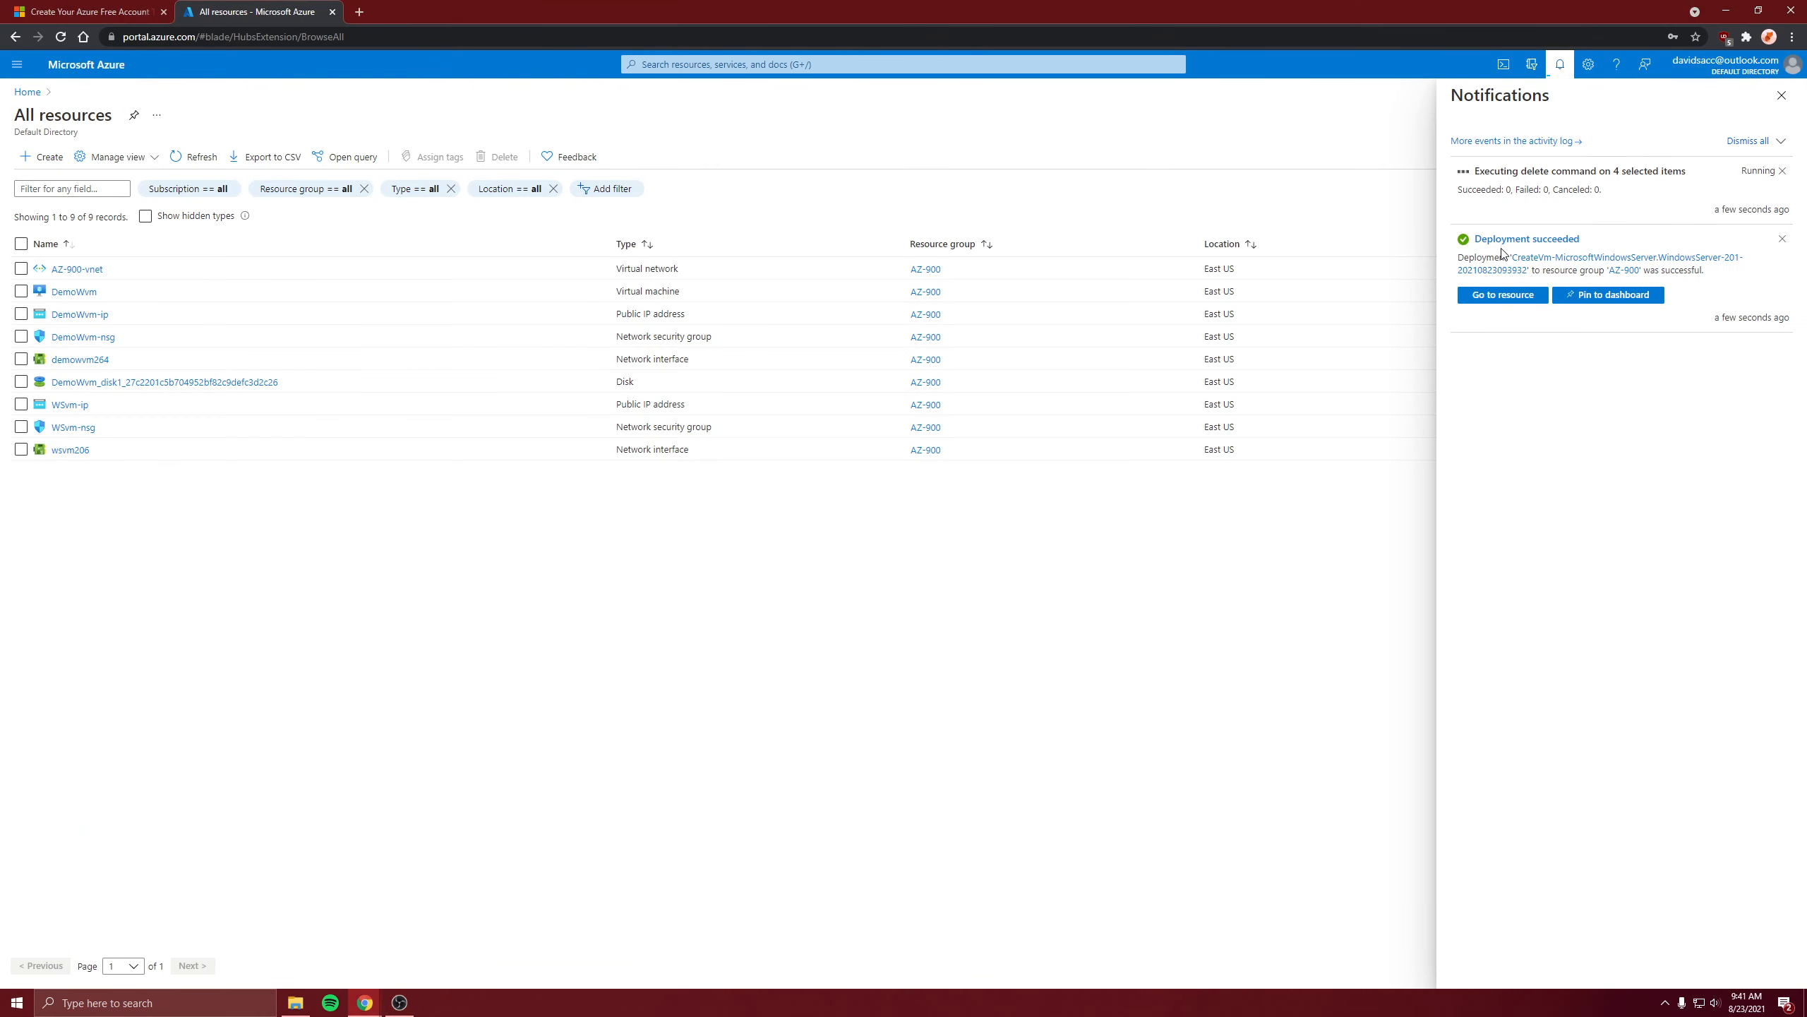
Open the deployed DemoWvm resource and download its RDP connection file for the public IP address
left_click(1499, 298)
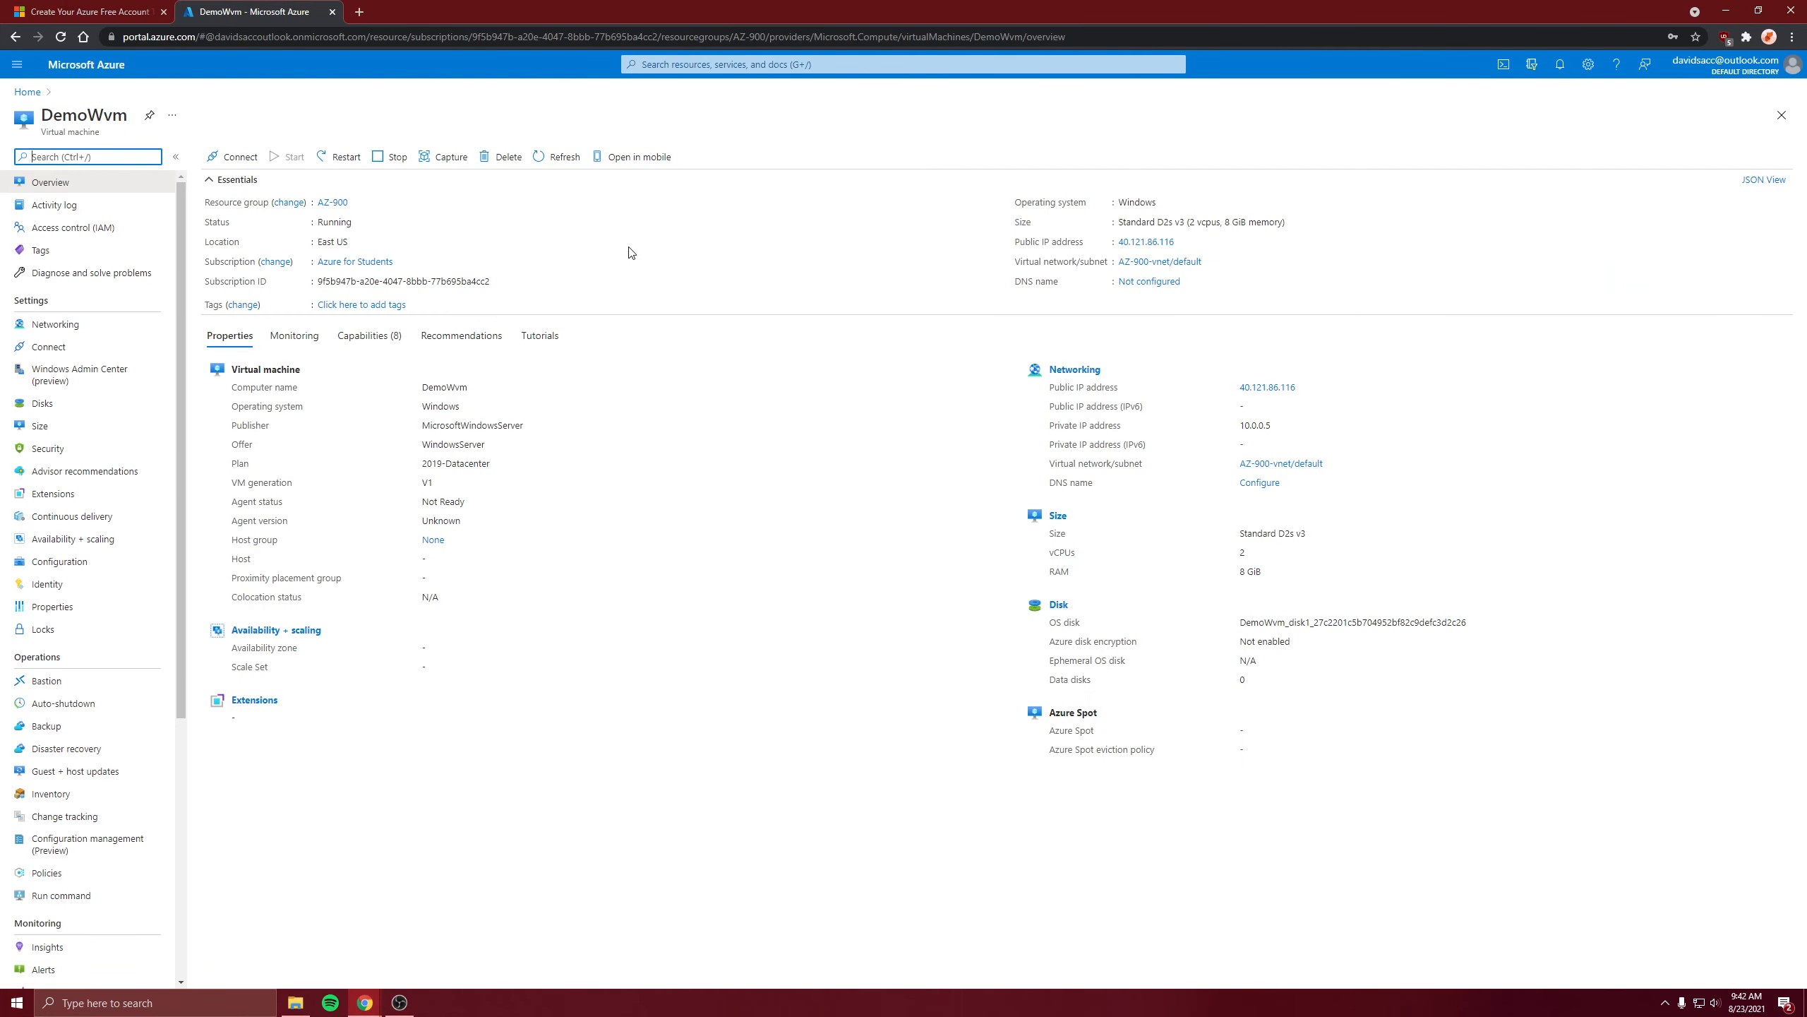
left_click(239, 158)
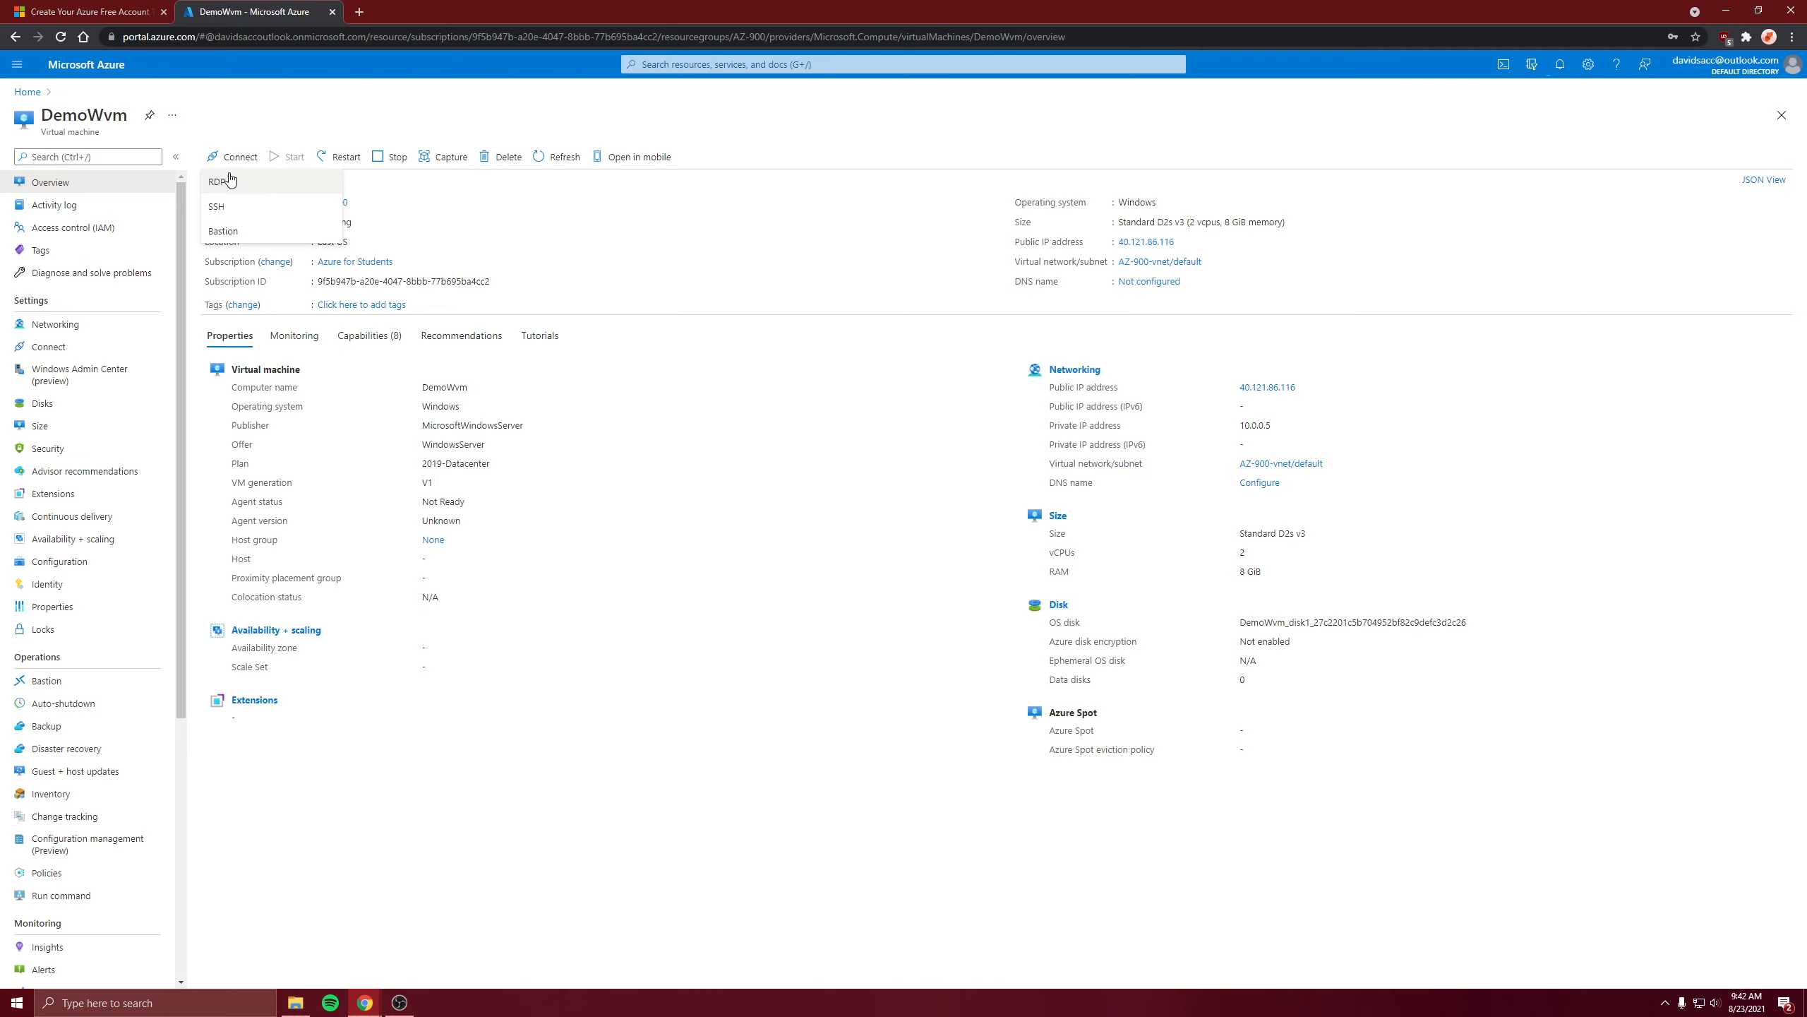
left_click(227, 181)
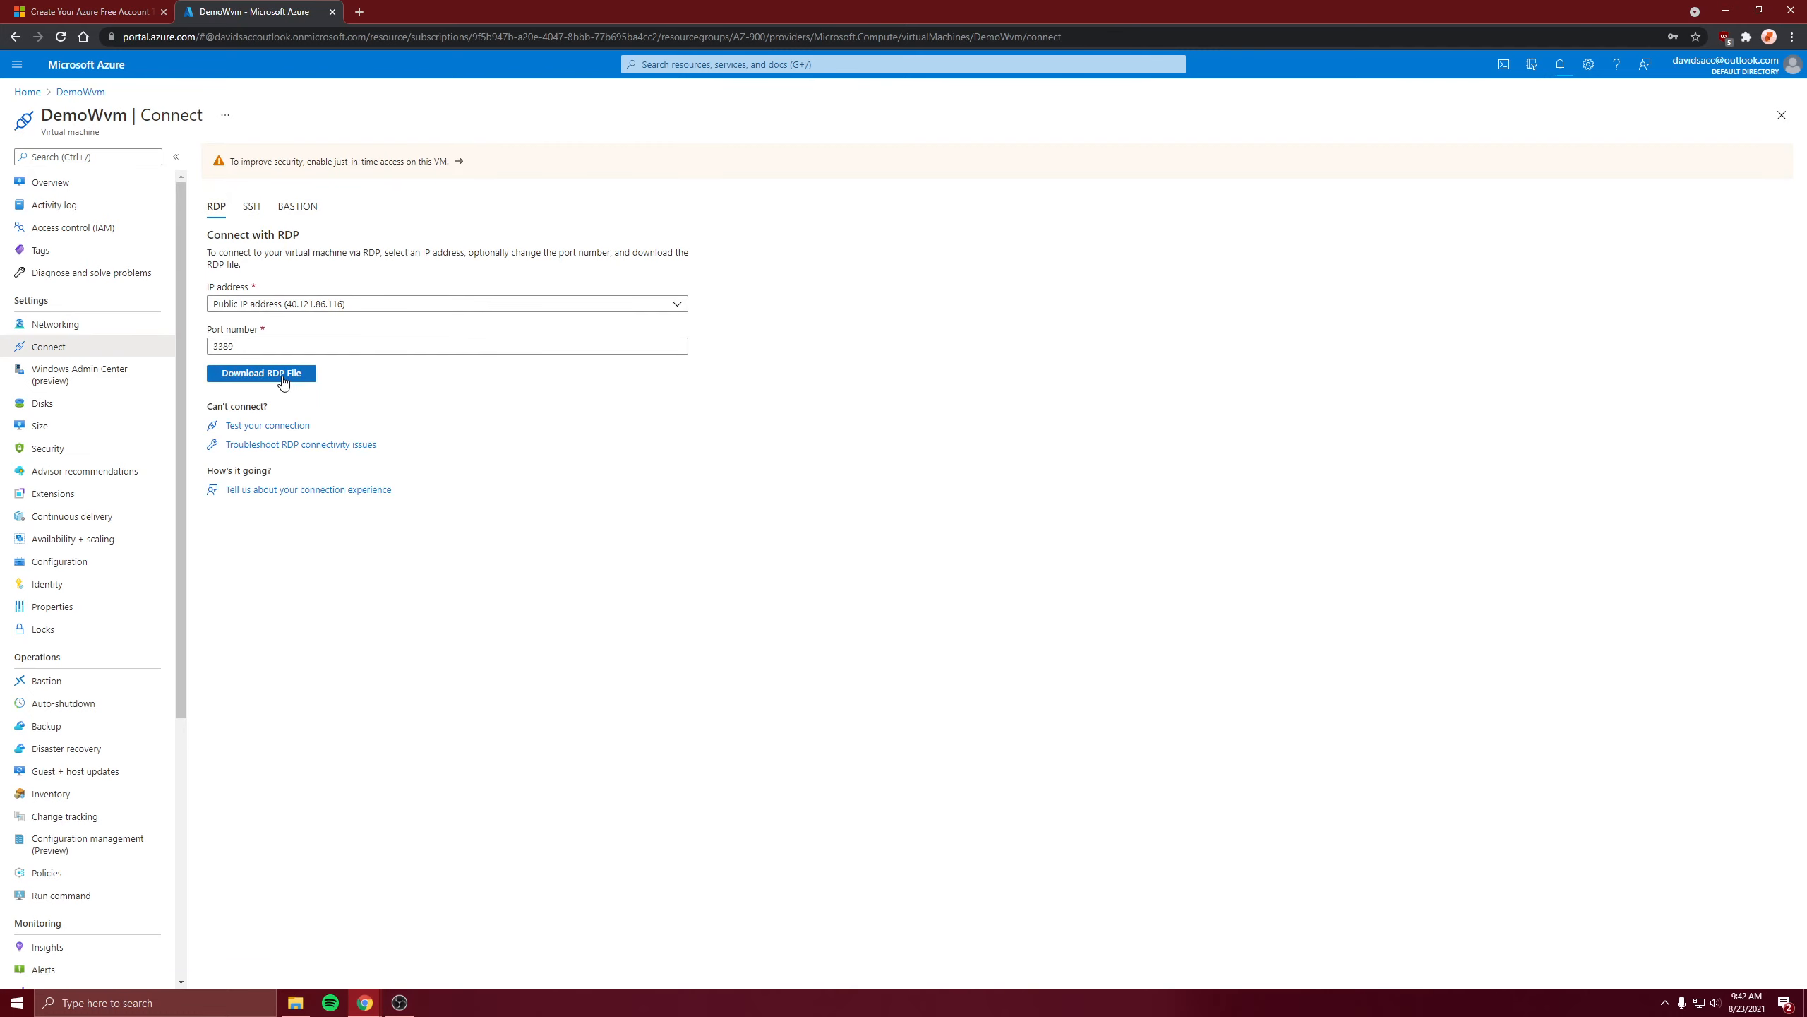
left_click(282, 377)
left_click(726, 486)
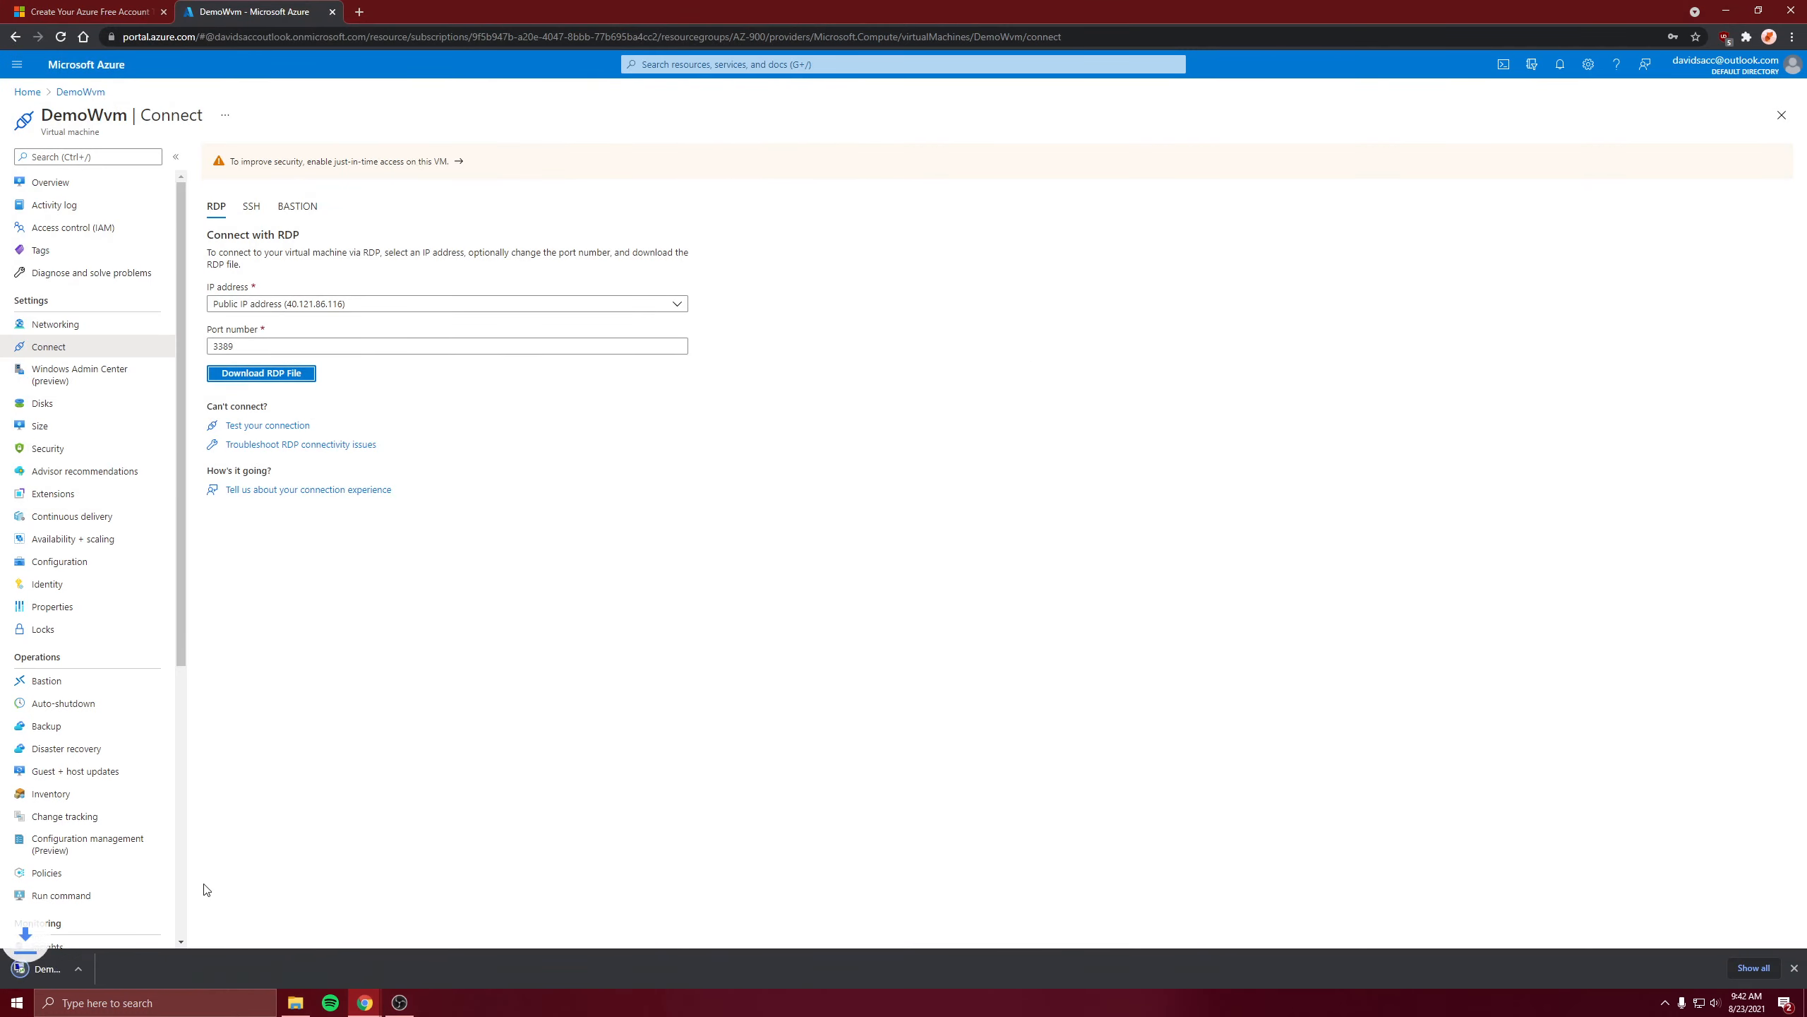
Open the DemoWvm RDP file and connect with a different account, entering the administrator username and password and accepting the connection
left_click(50, 966)
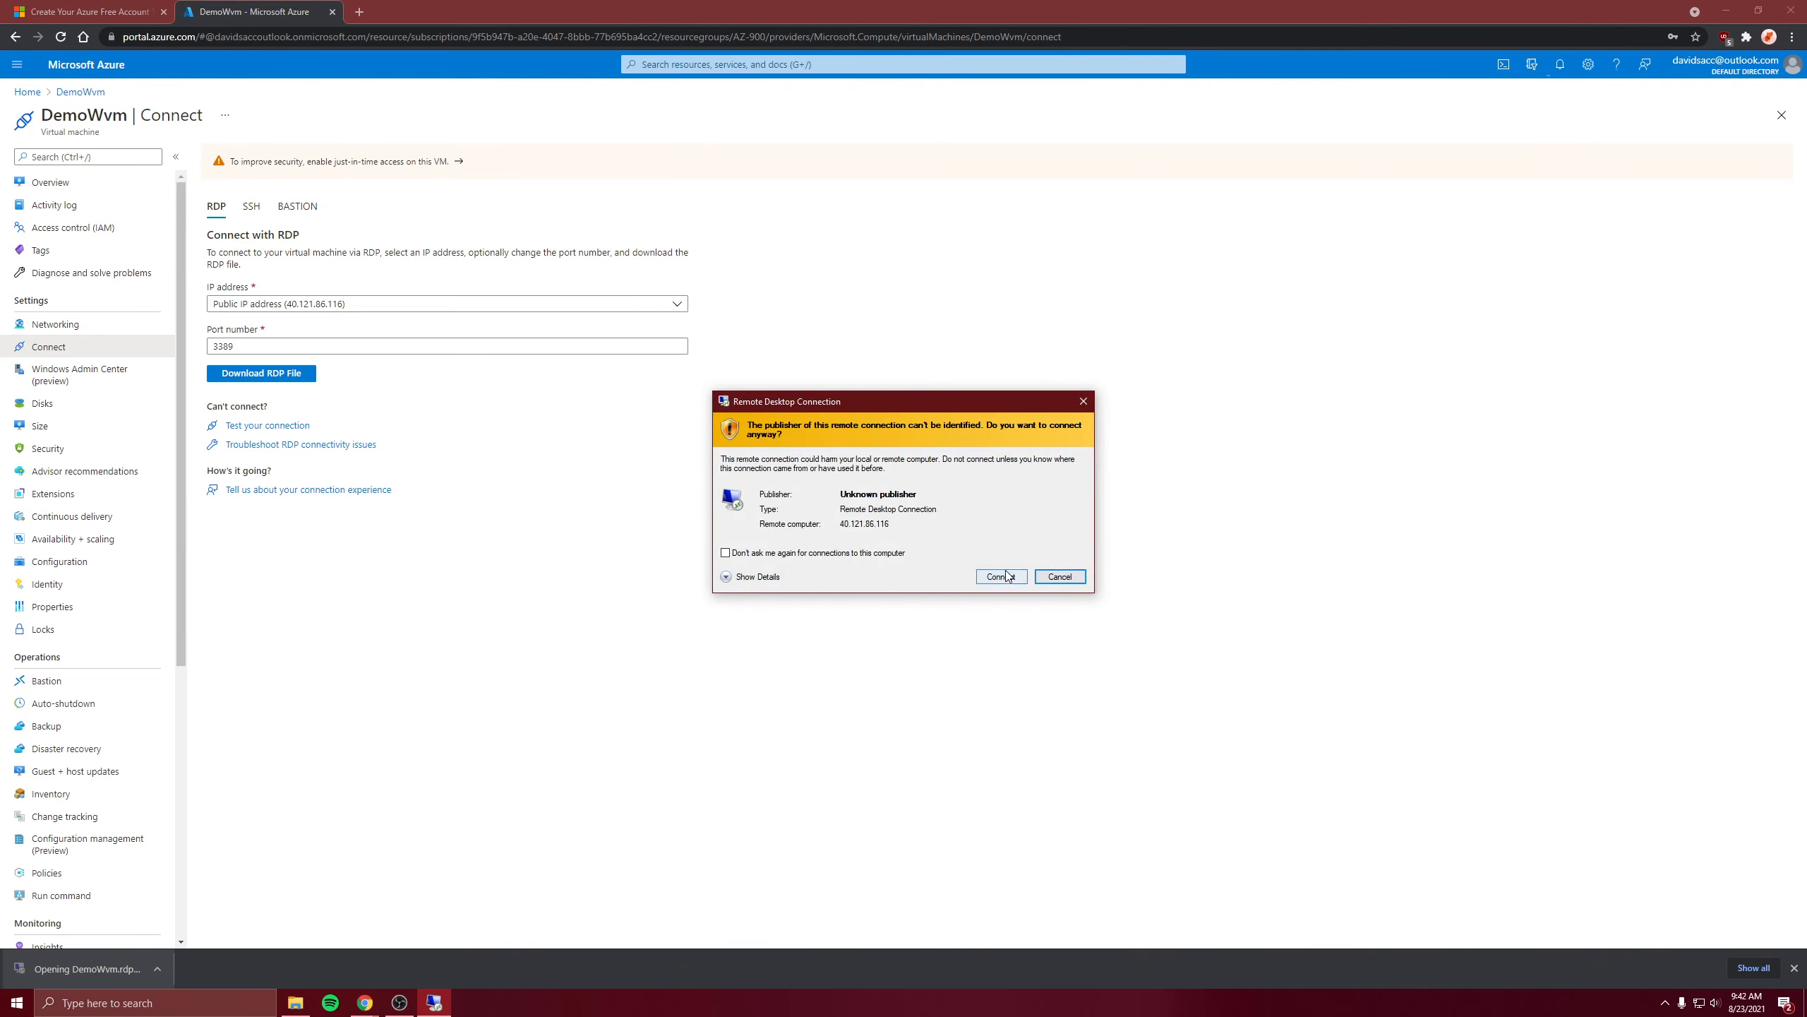
left_click(1001, 576)
left_click(792, 563)
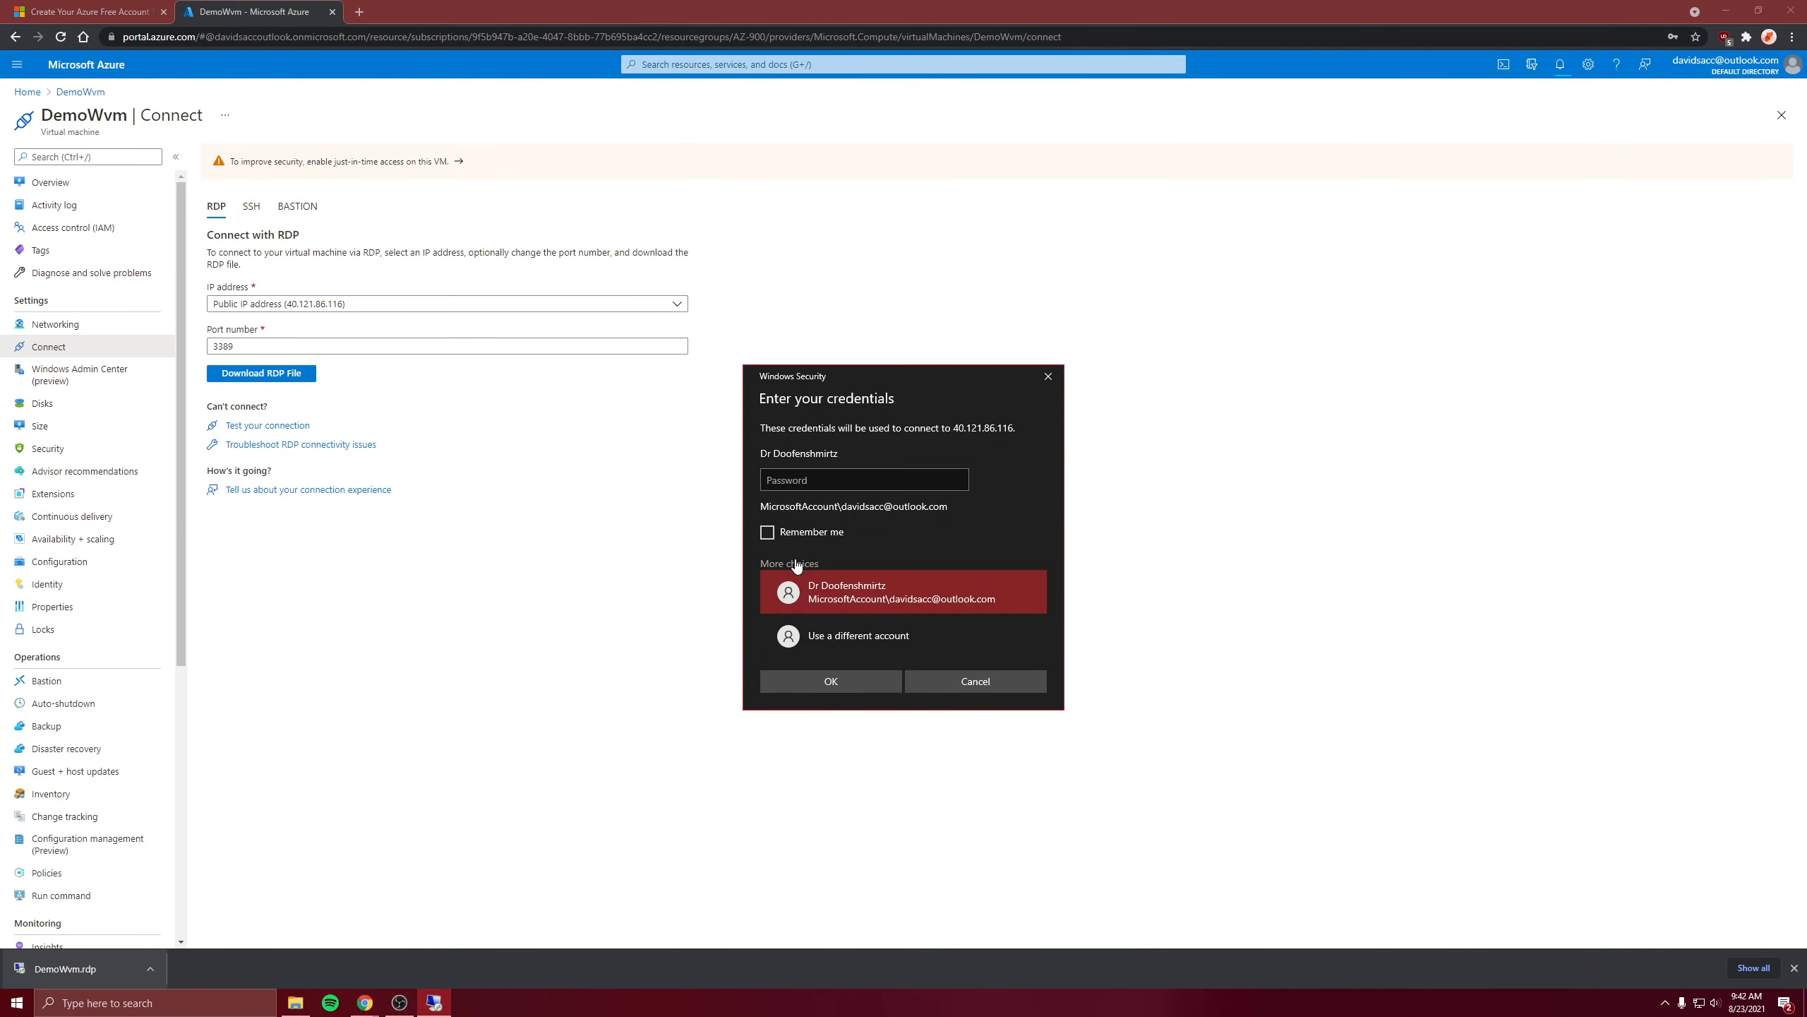
left_click(833, 627)
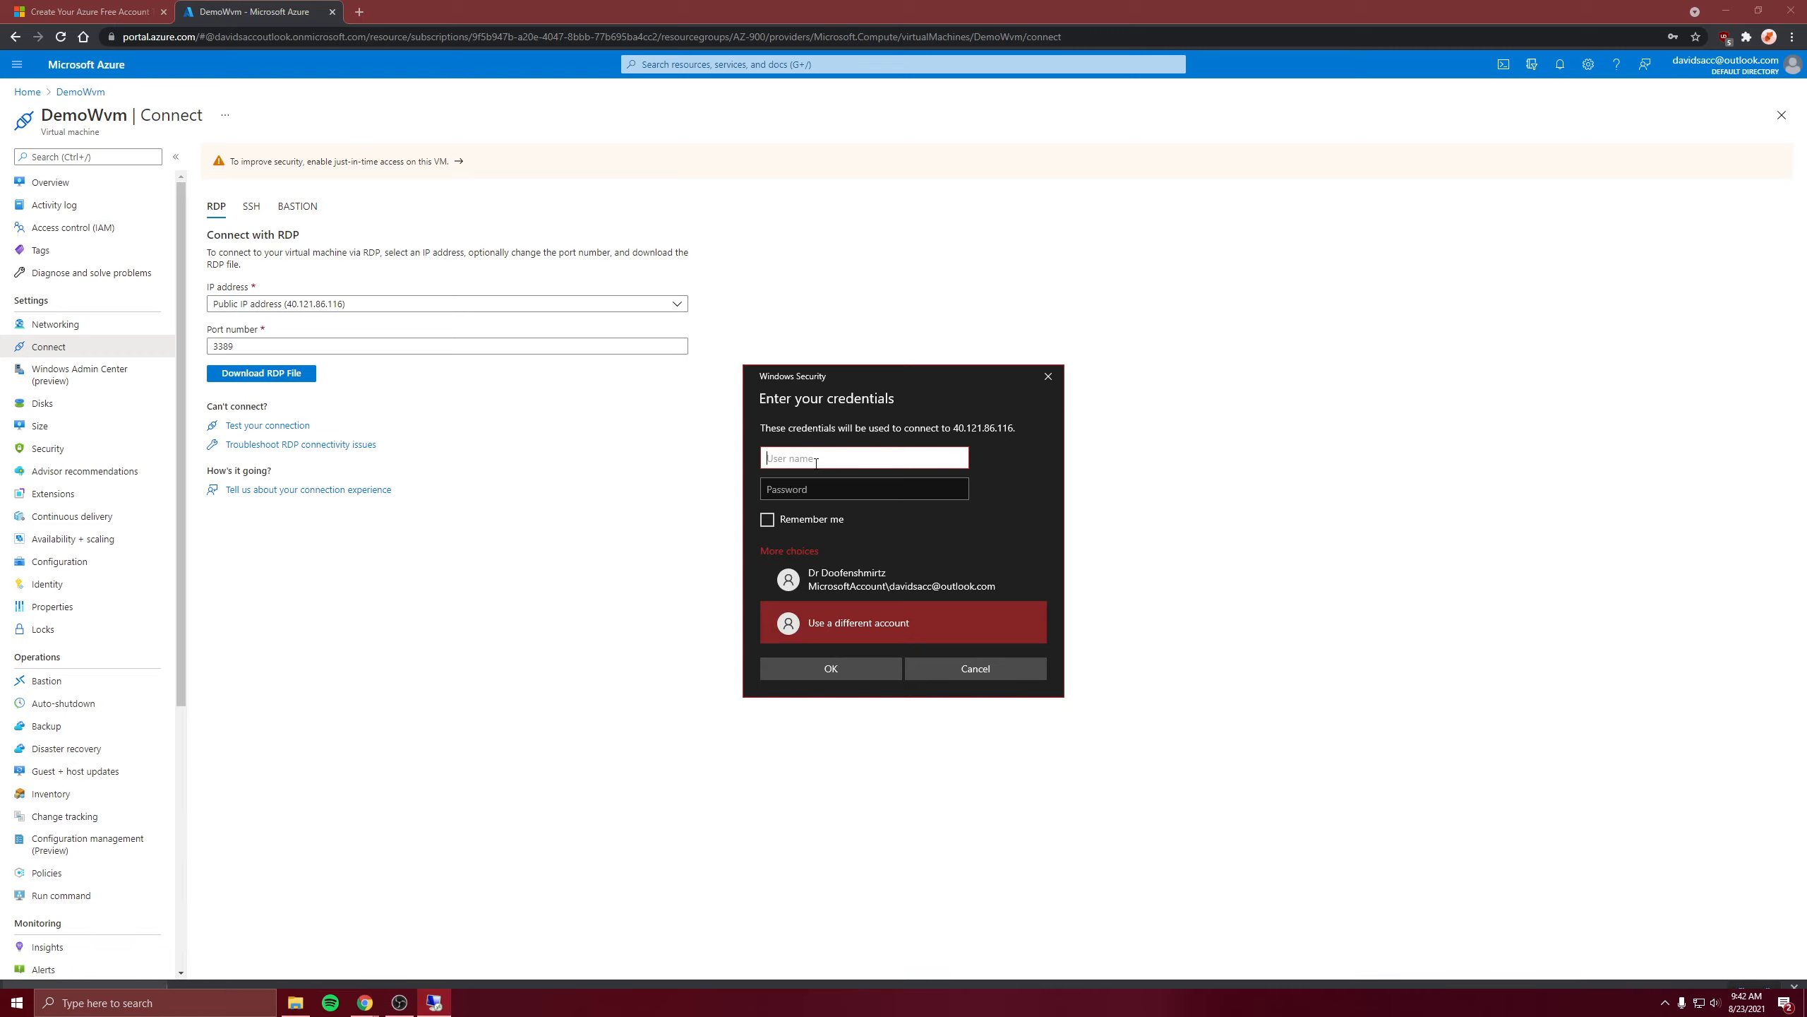
type("david")
key("Tab")
type("••••")
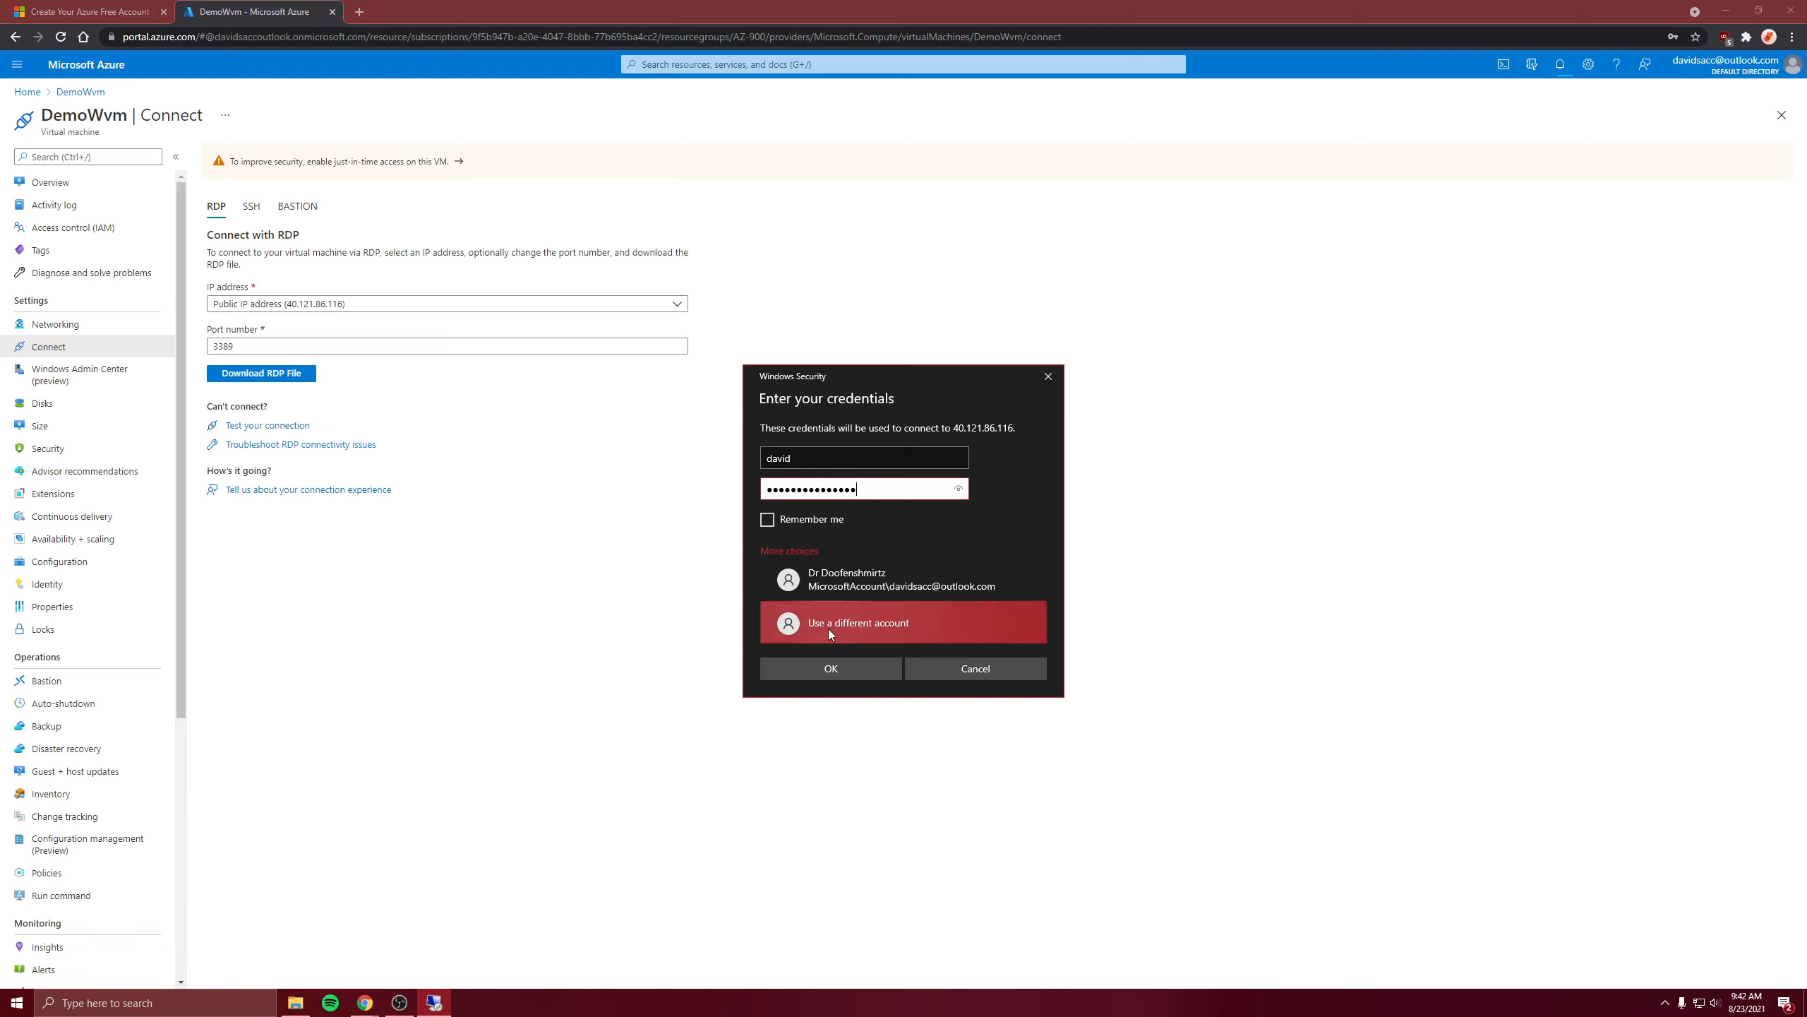
left_click(830, 668)
left_click(948, 615)
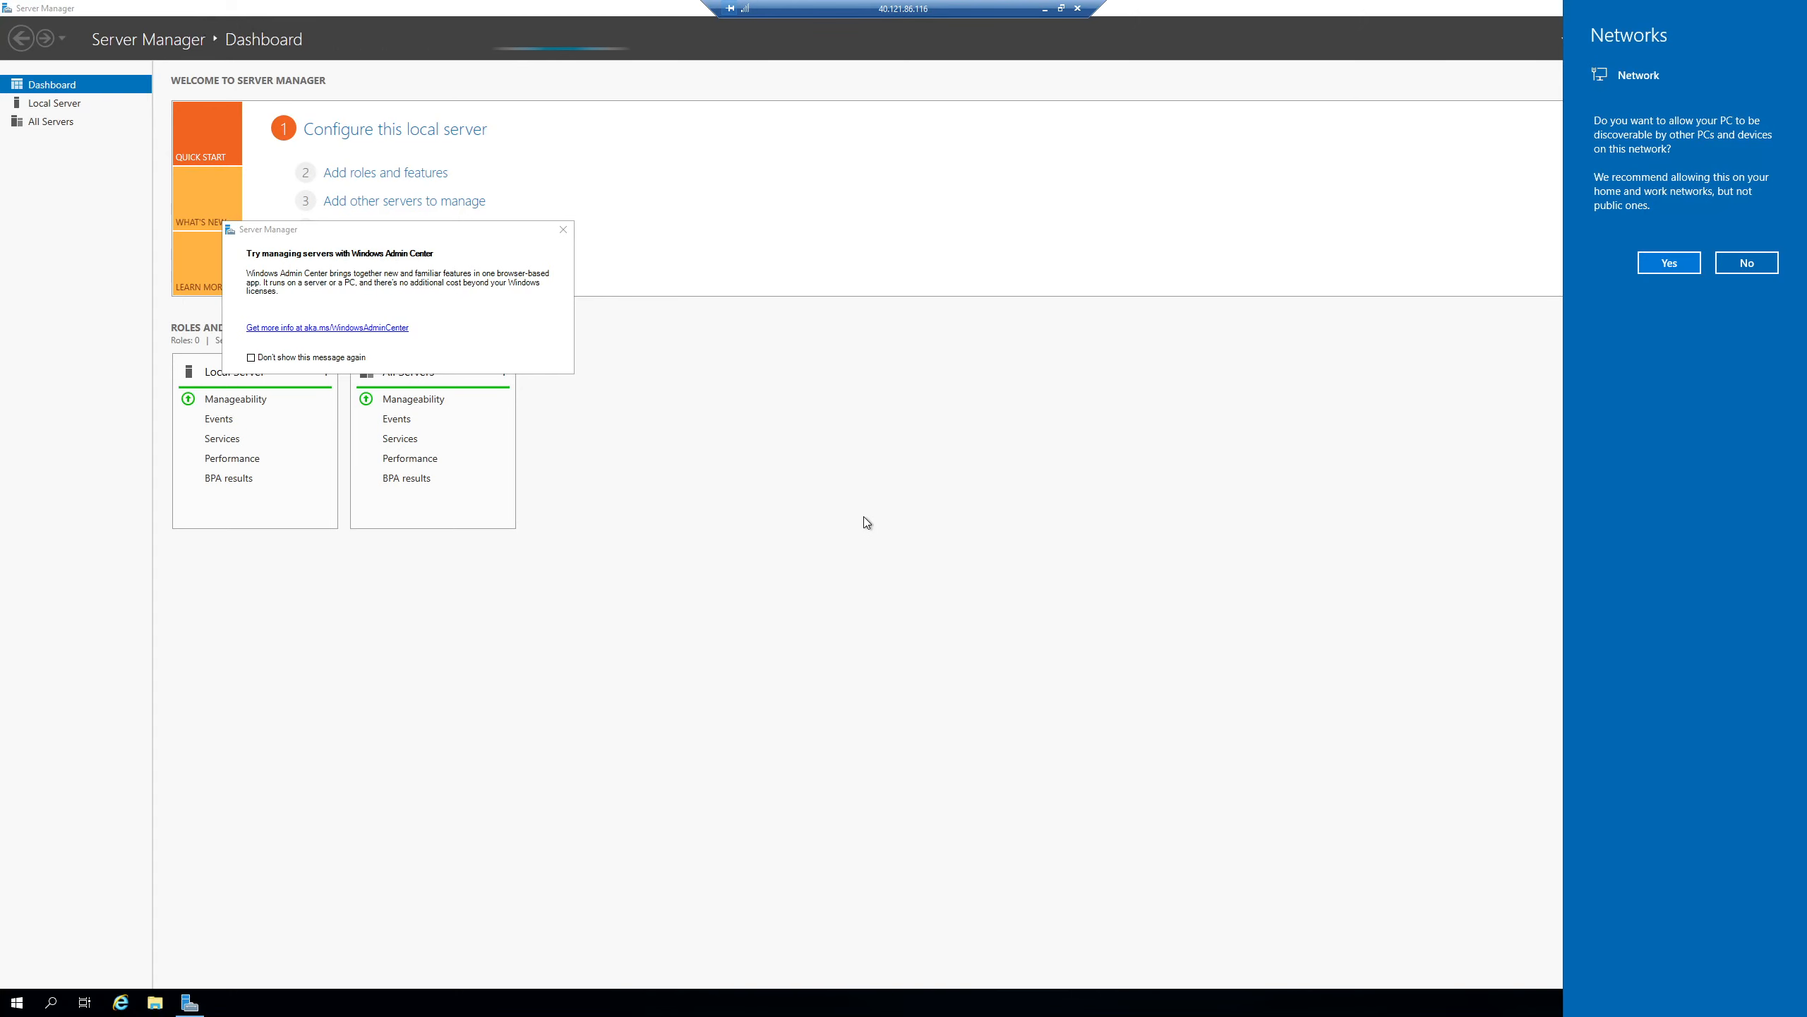
Dismiss the startup prompts and begin adding roles and features with a role-based installation on the DemoWvm server
left_click(839, 489)
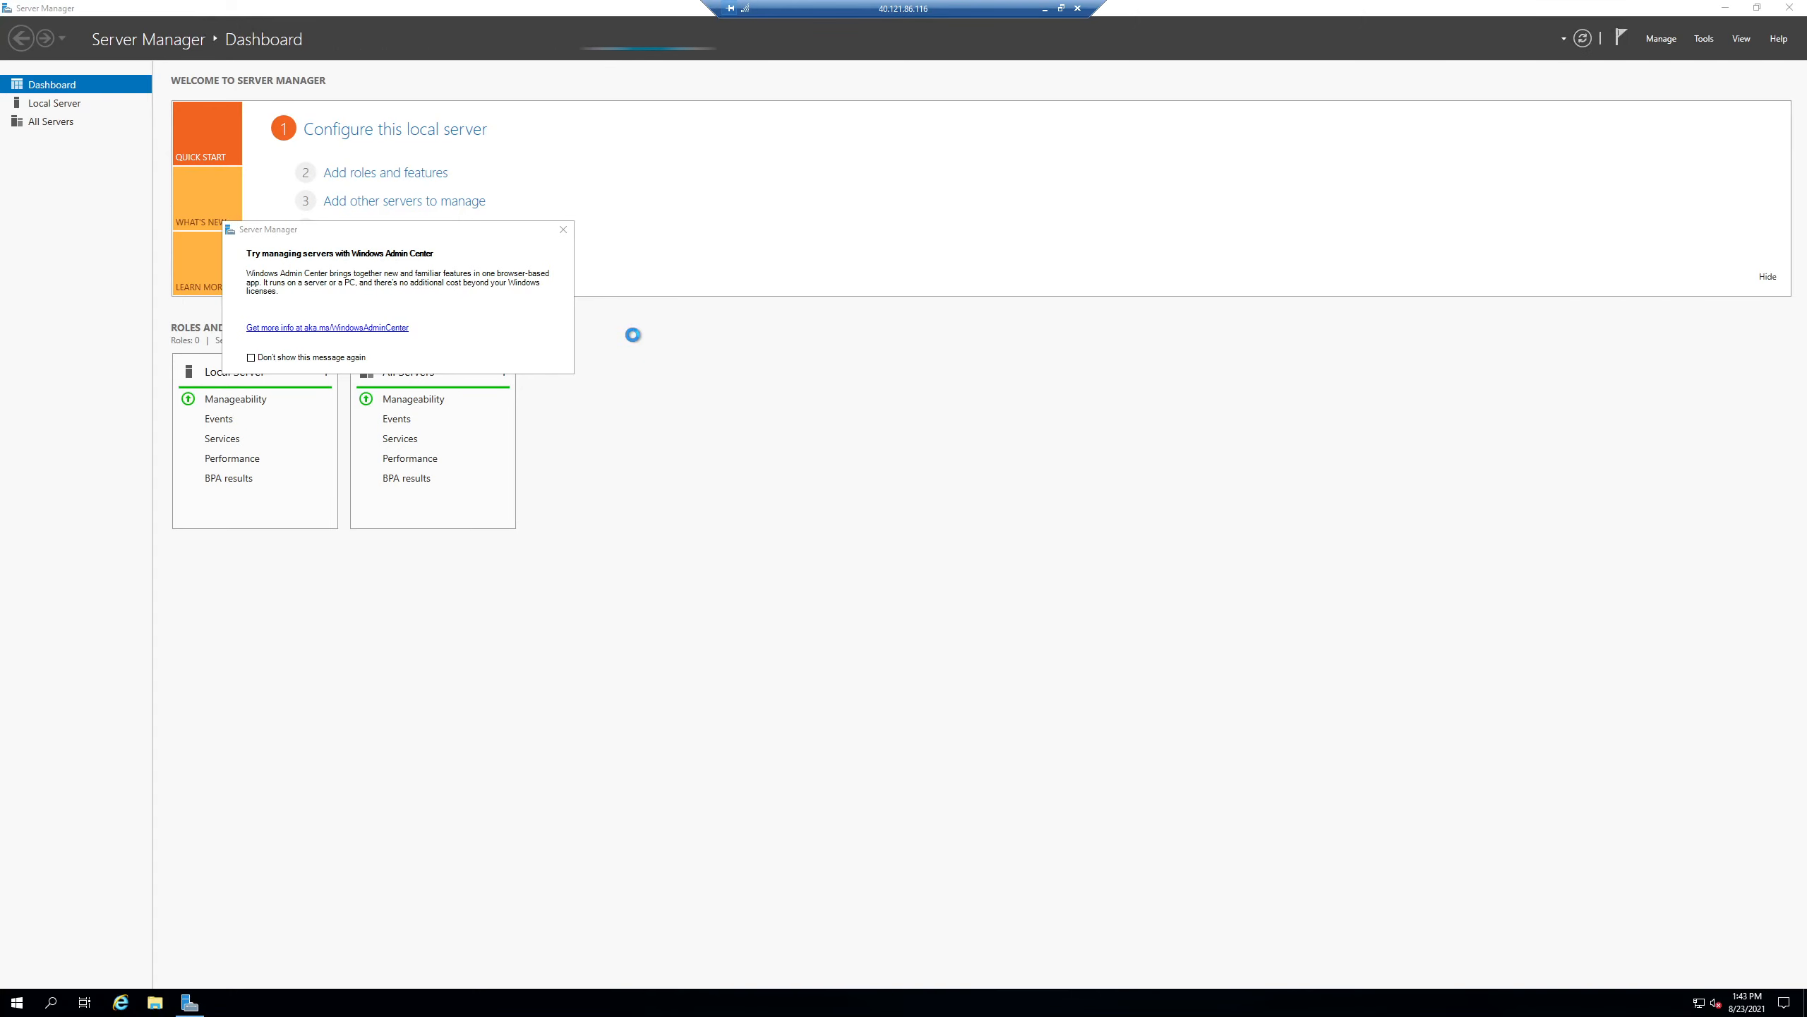
left_click(564, 230)
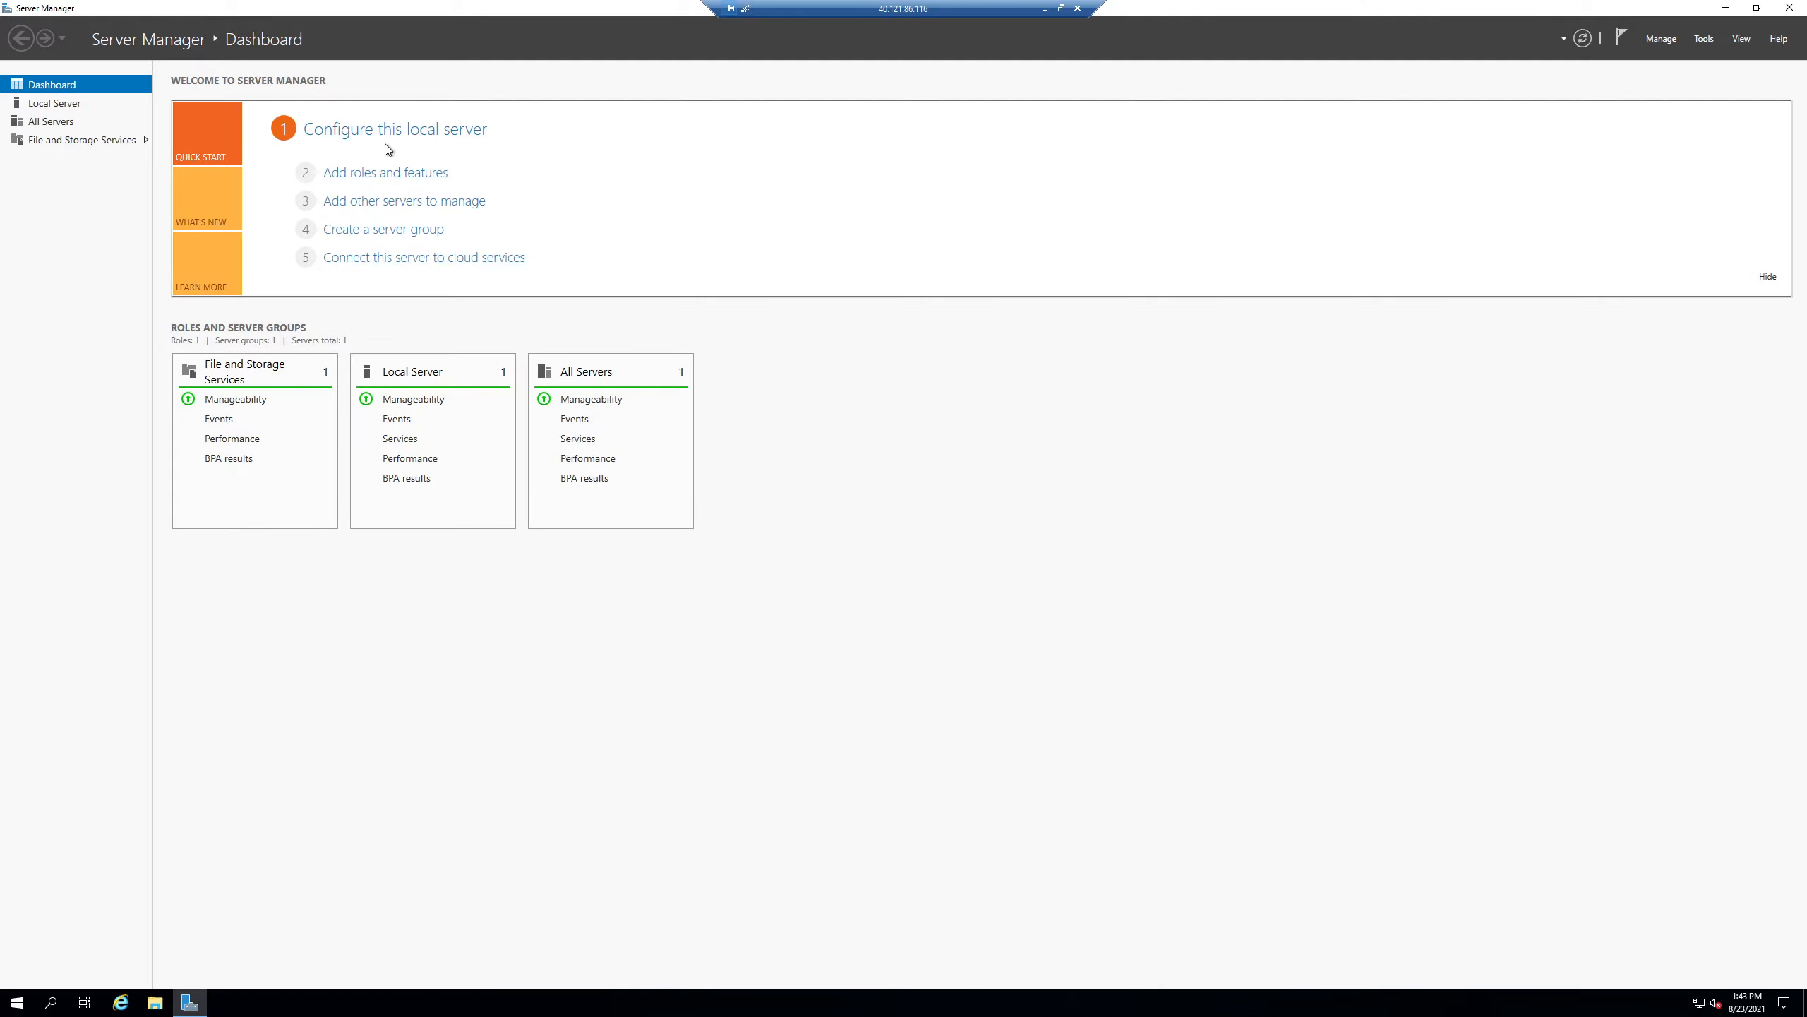
left_click(411, 175)
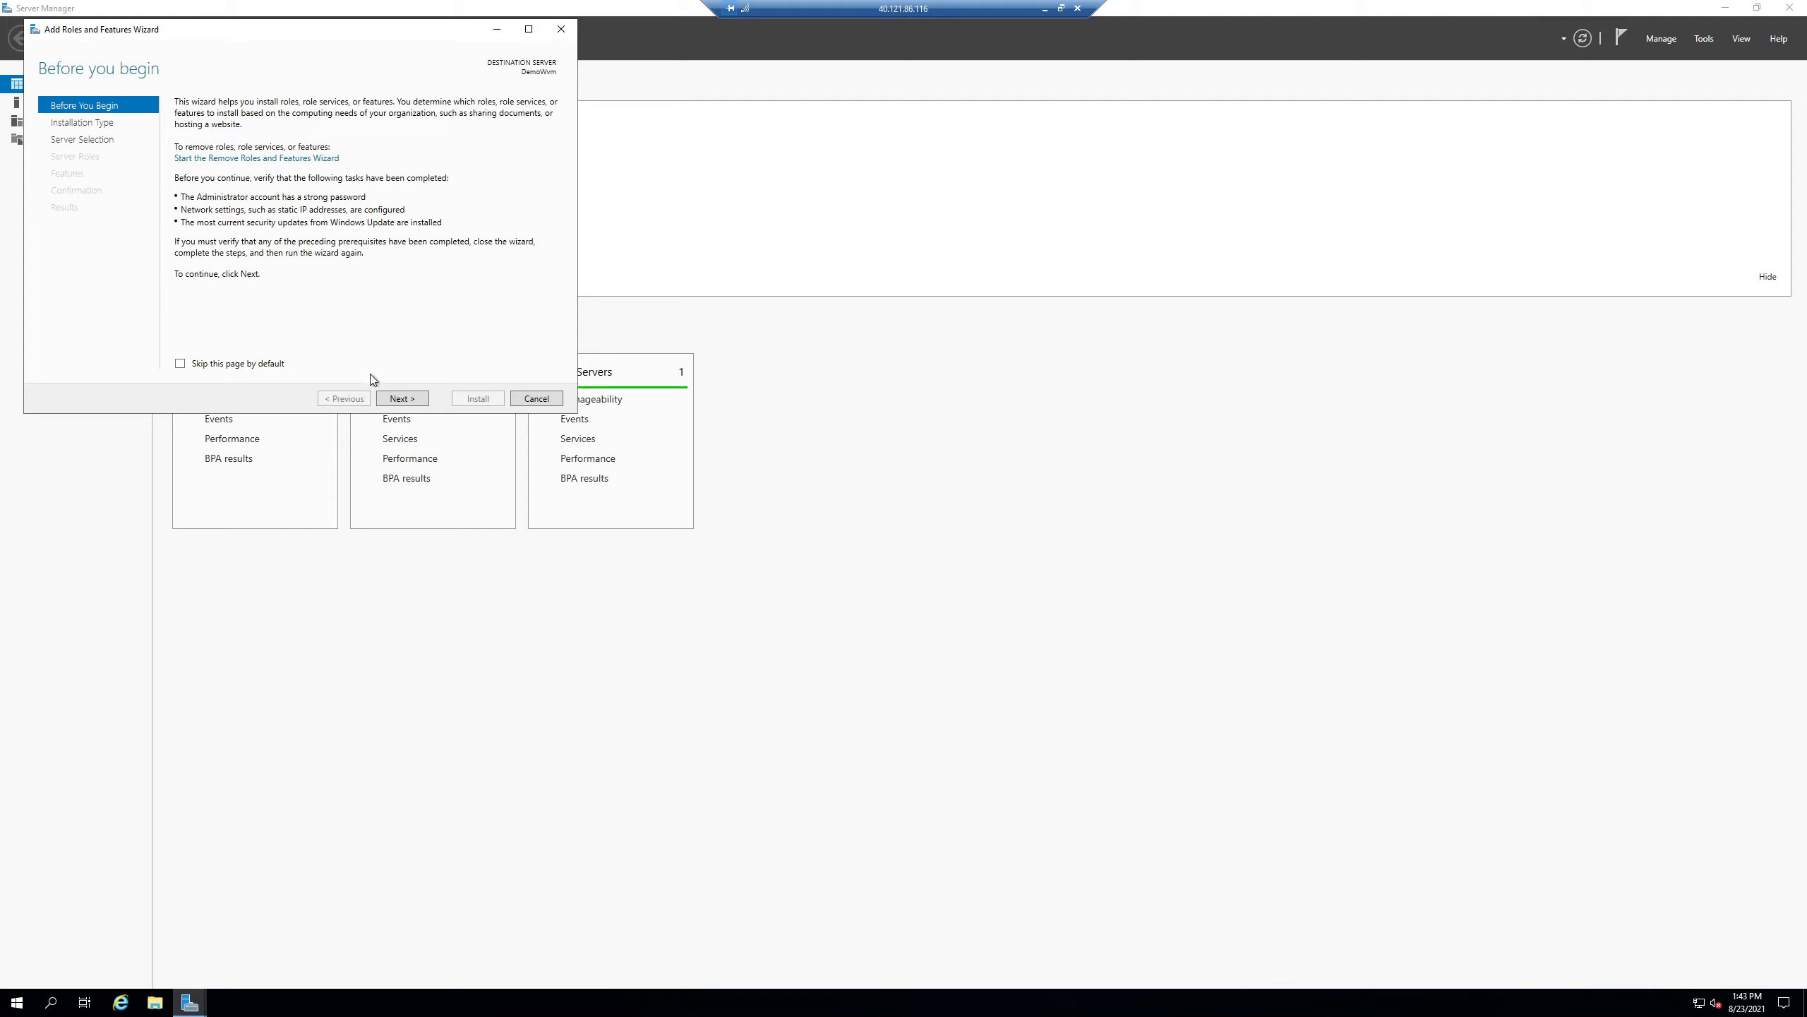
left_click(401, 399)
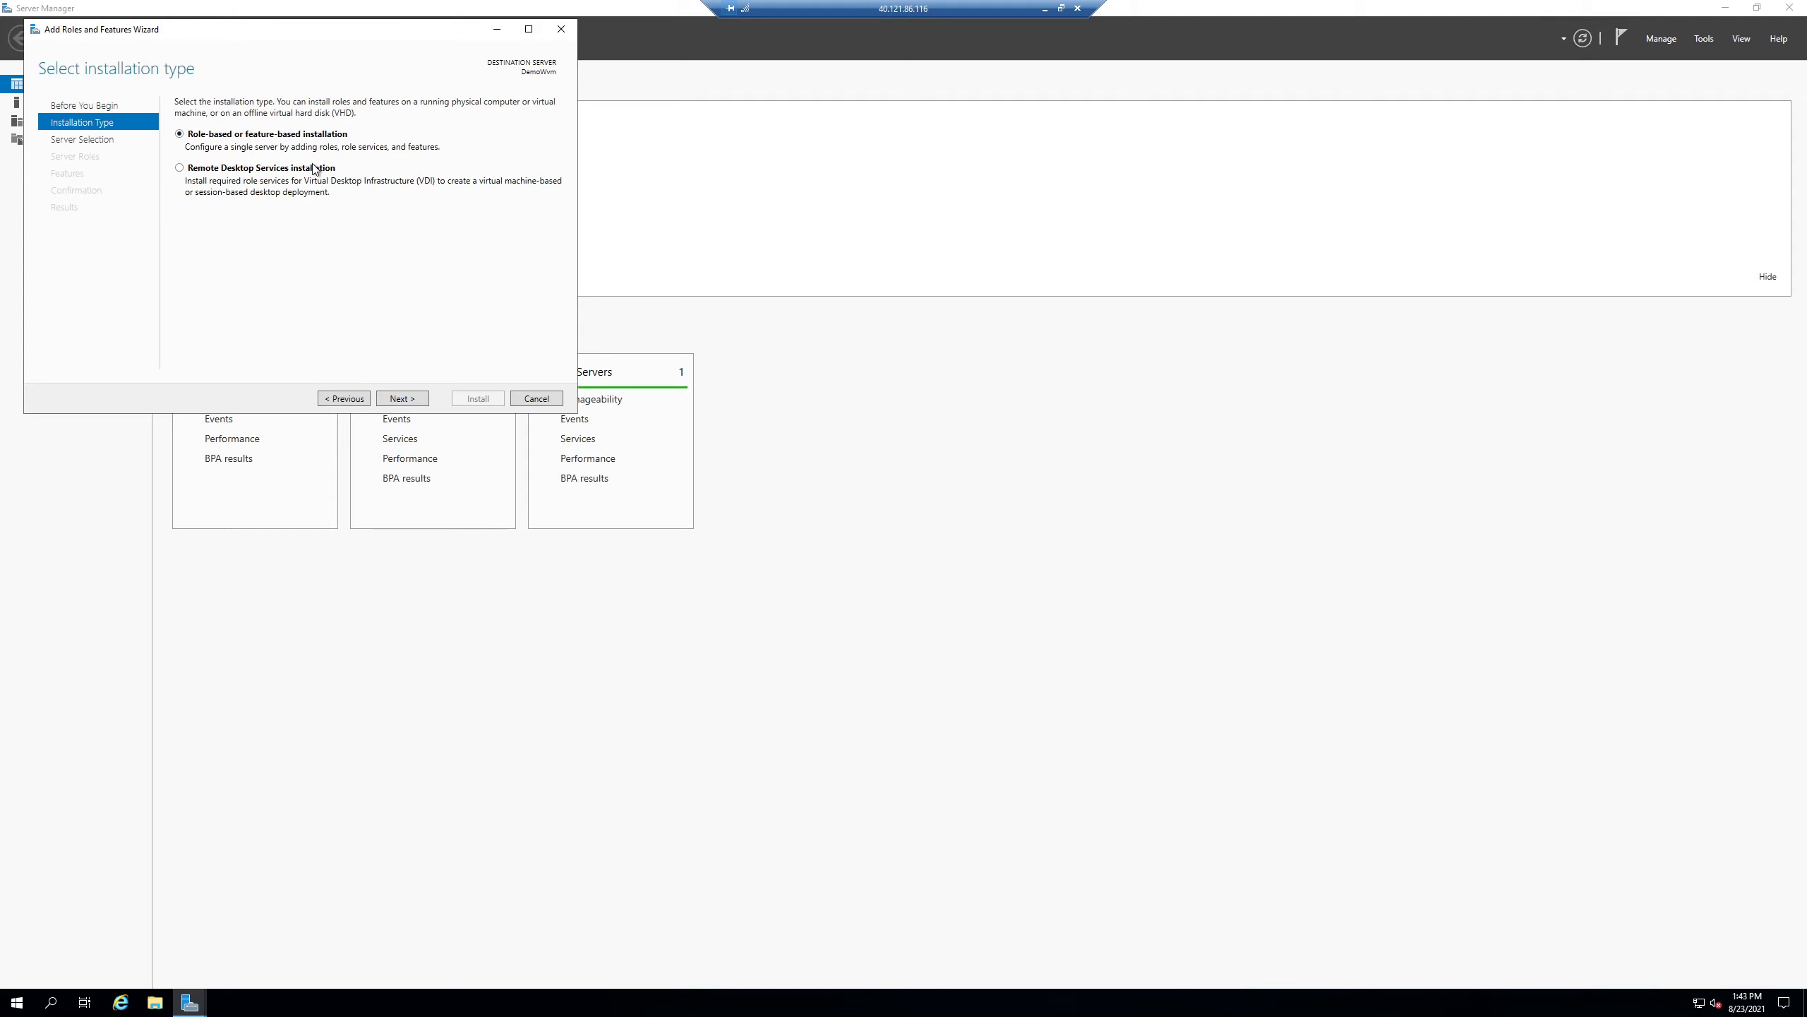
left_click(421, 405)
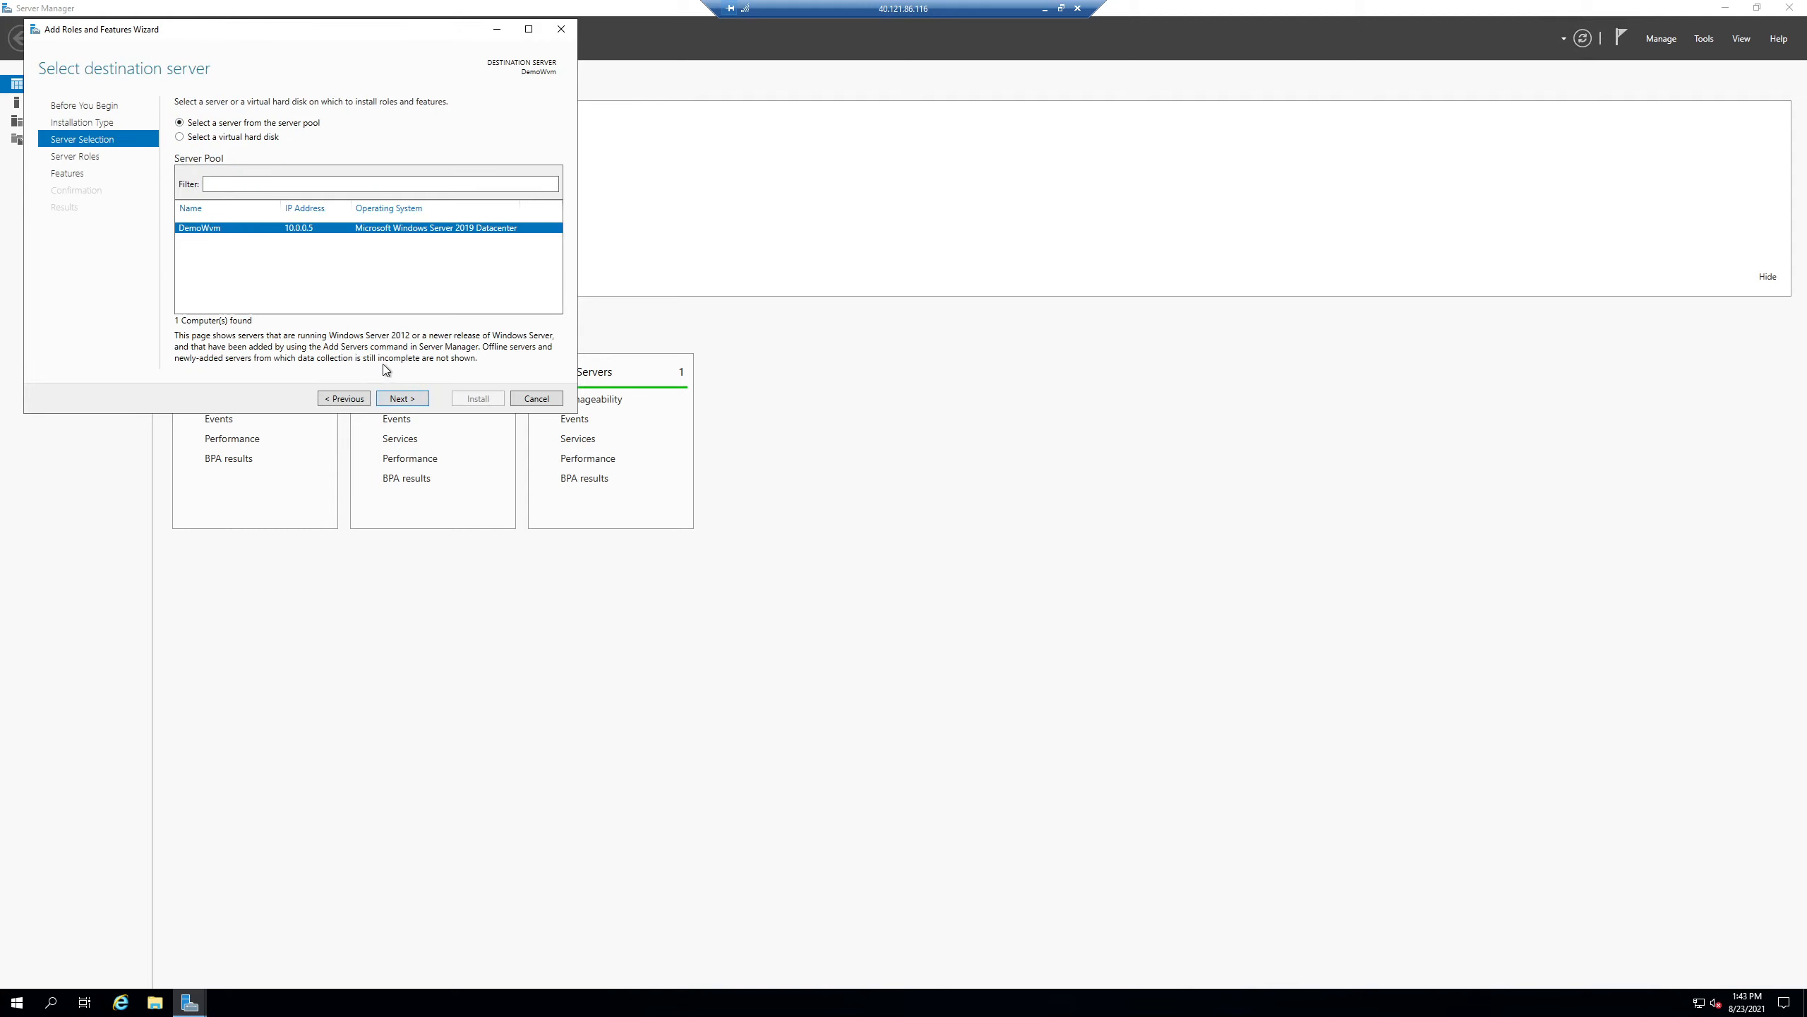
left_click(418, 399)
Install the Web Server (IIS) role with its required management tools, keeping the default features and role services, and close the wizard
scroll(281, 252, "down", 1)
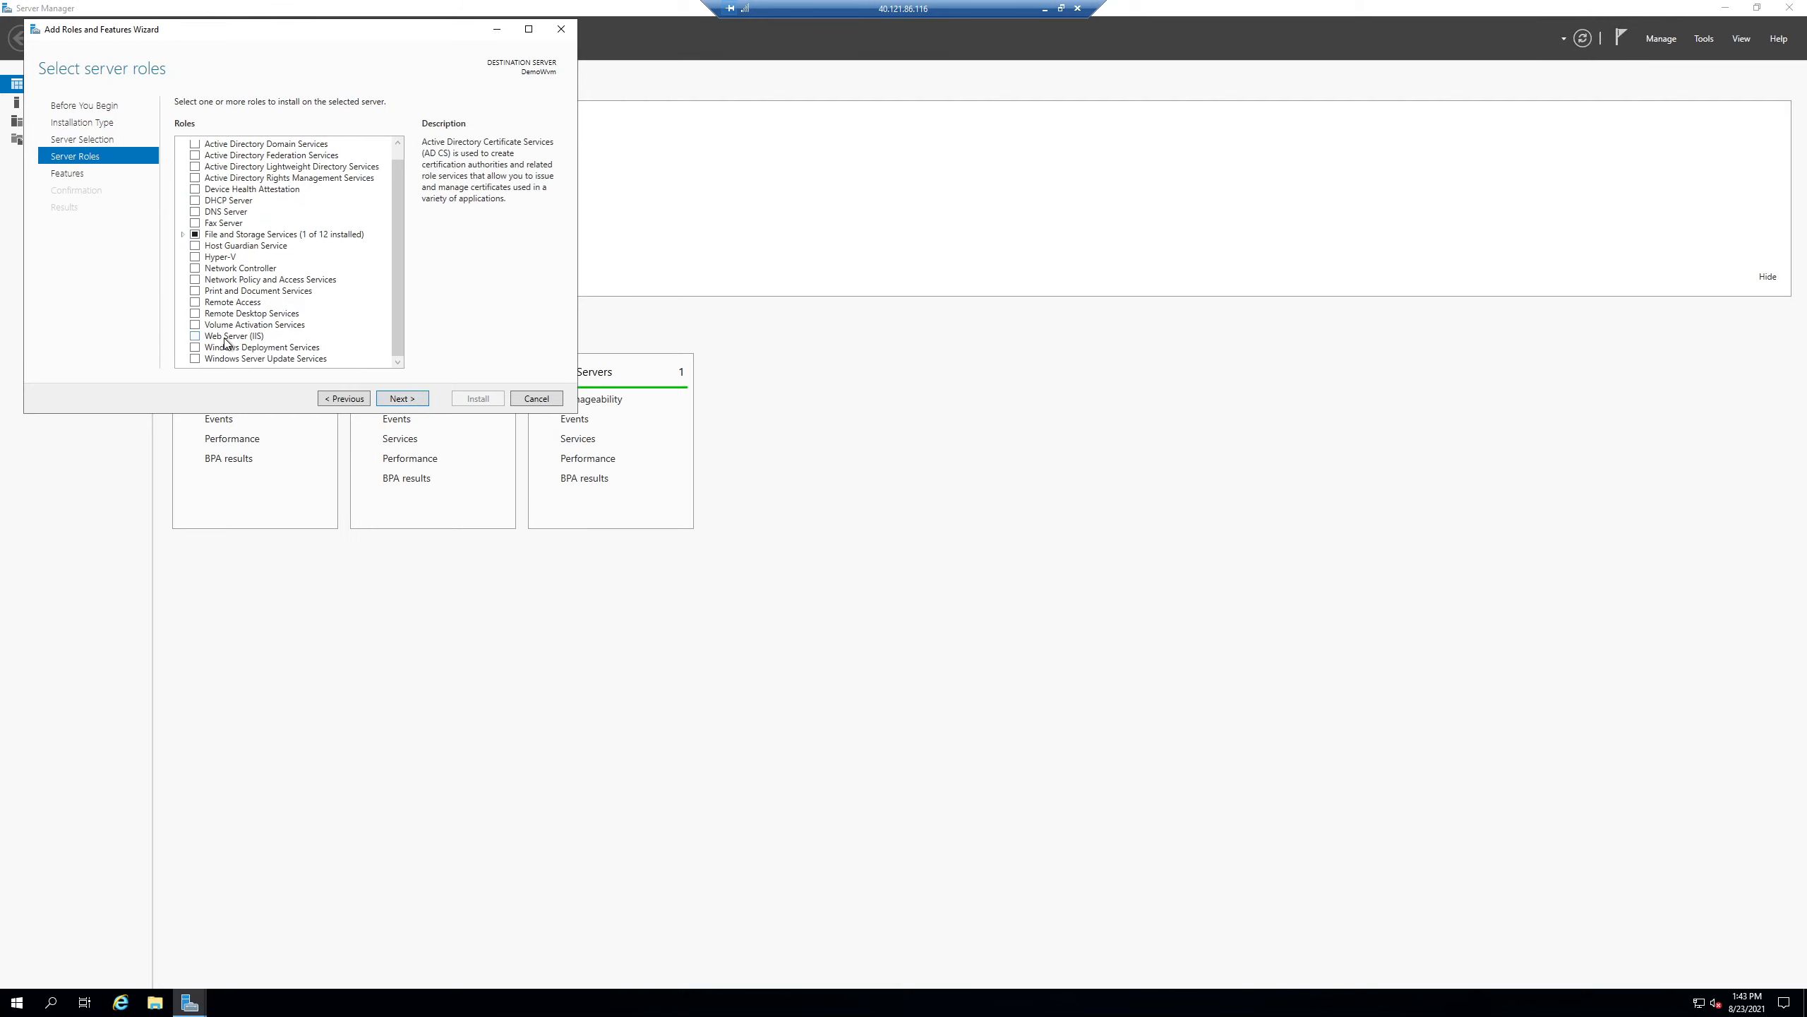
left_click(201, 339)
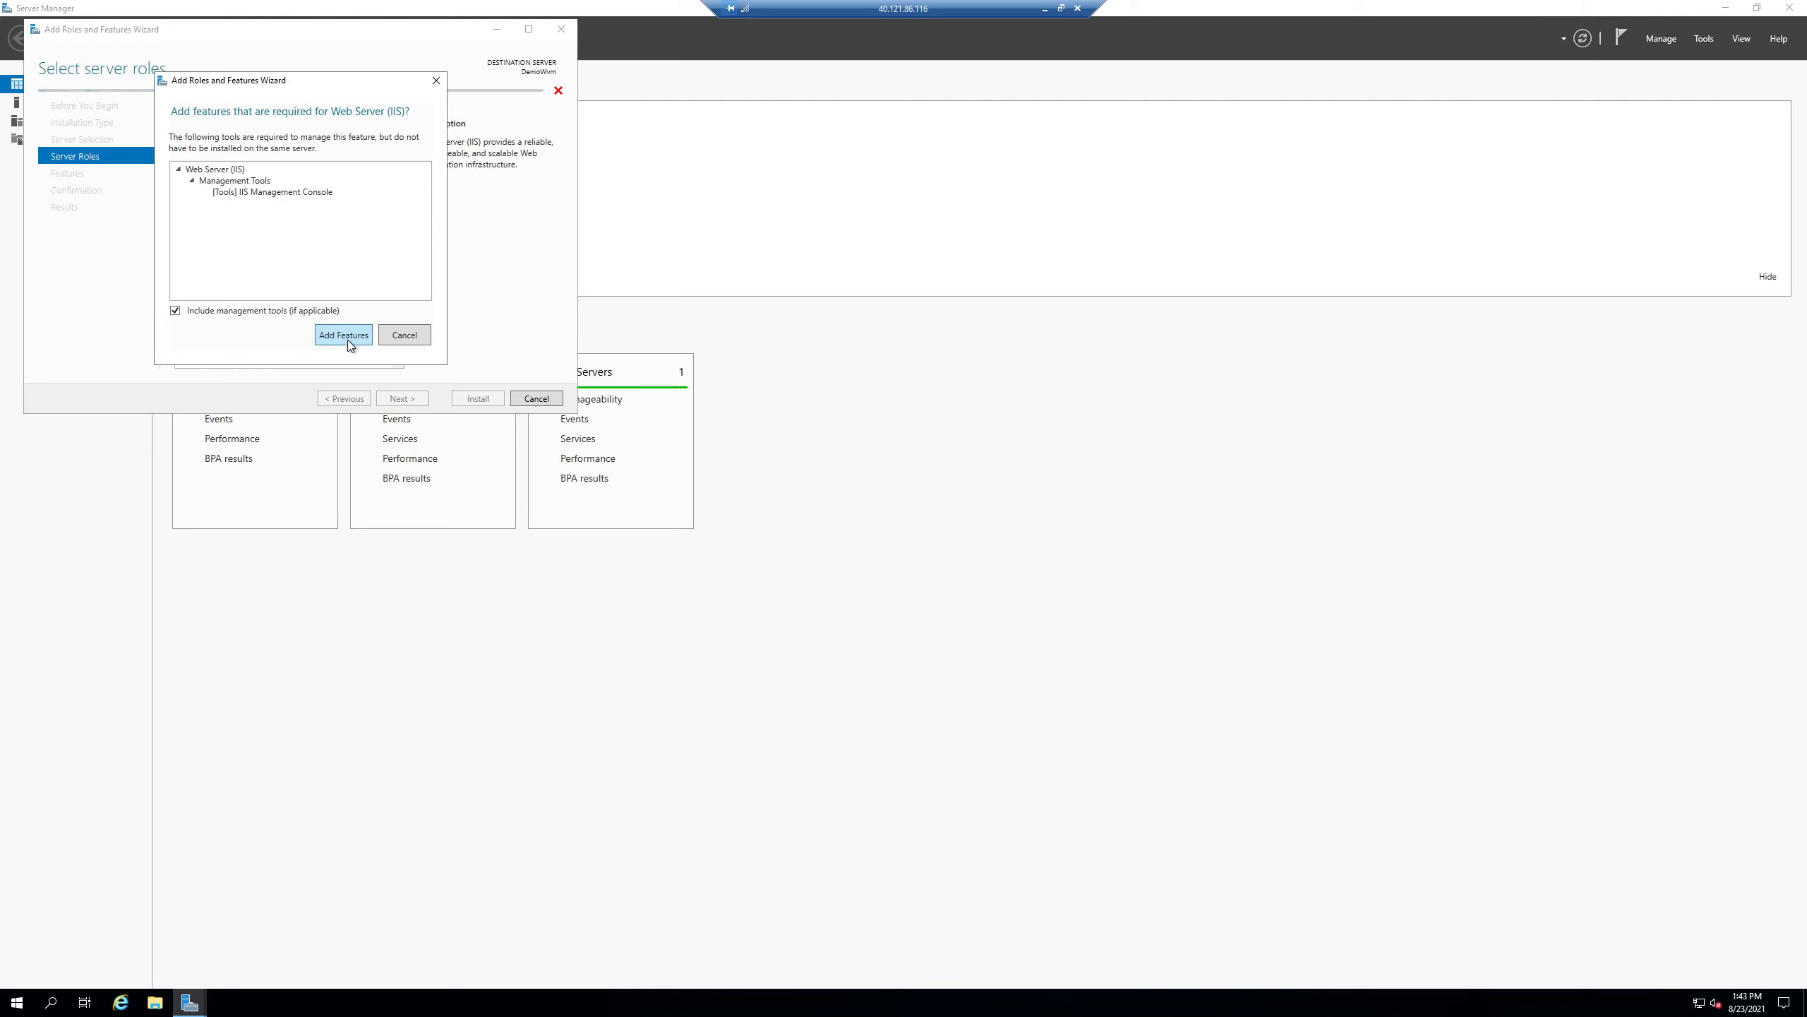
left_click(347, 339)
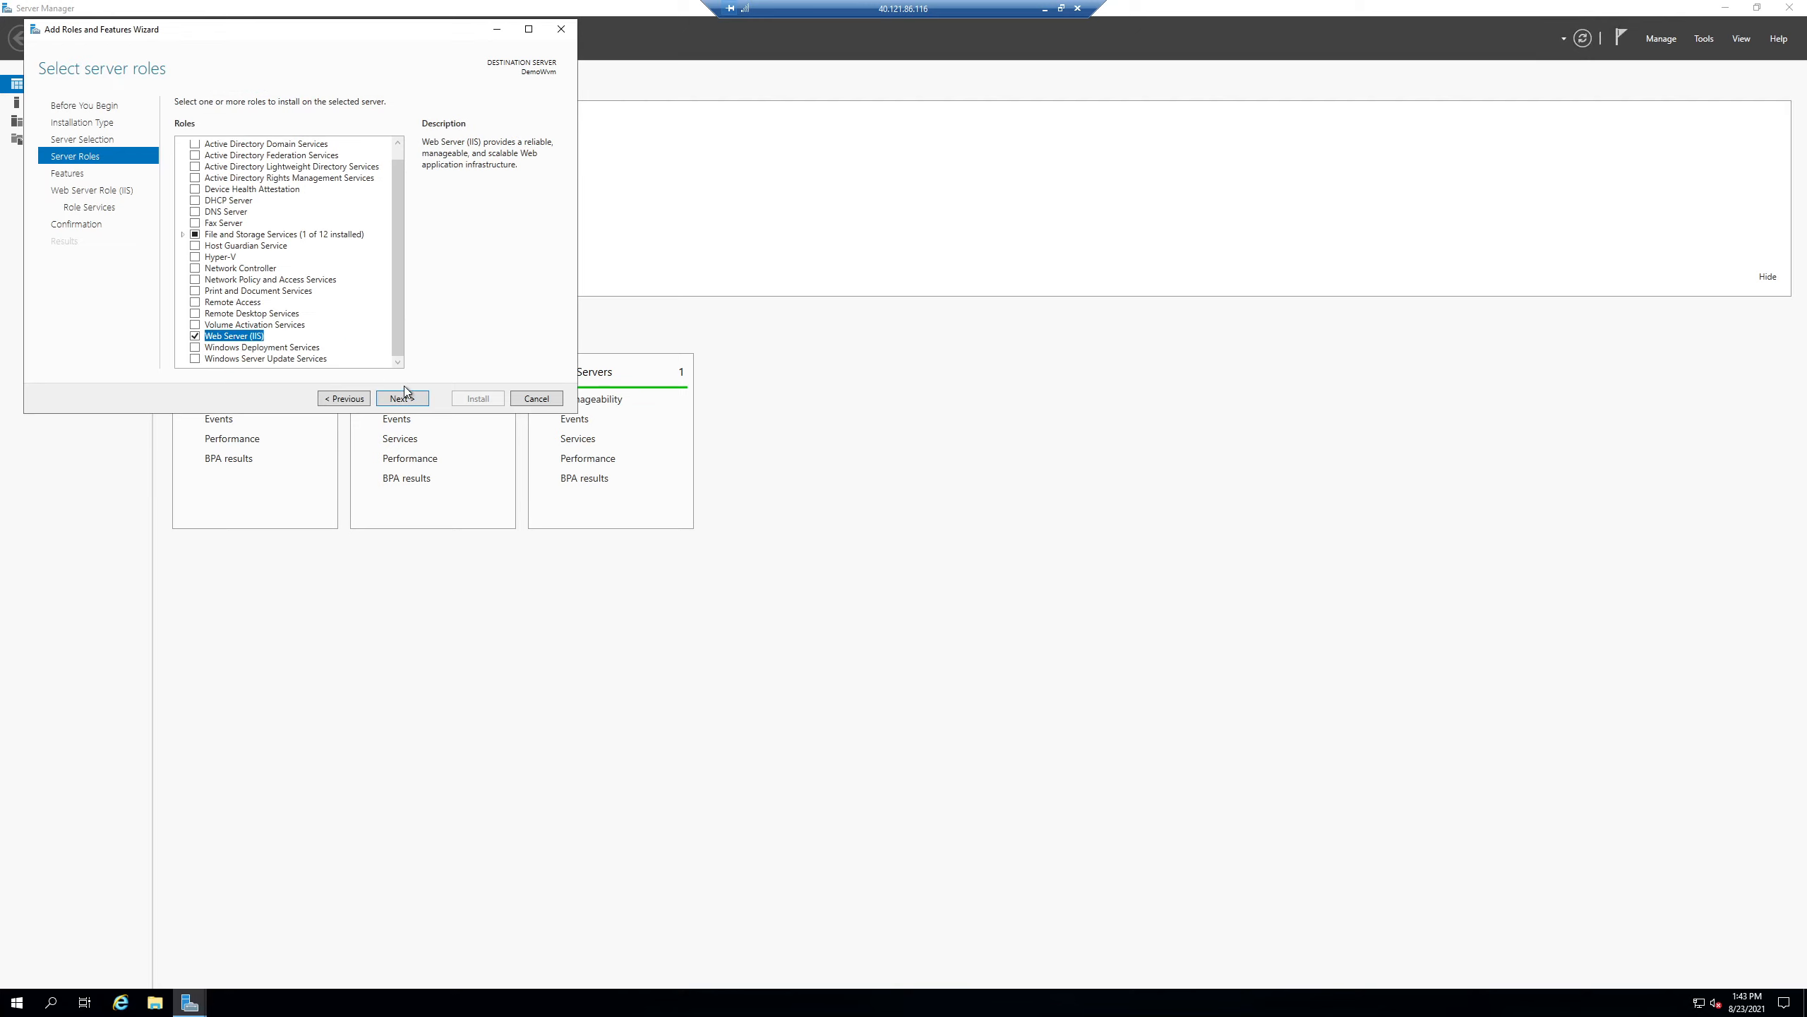
left_click(406, 401)
left_click(406, 400)
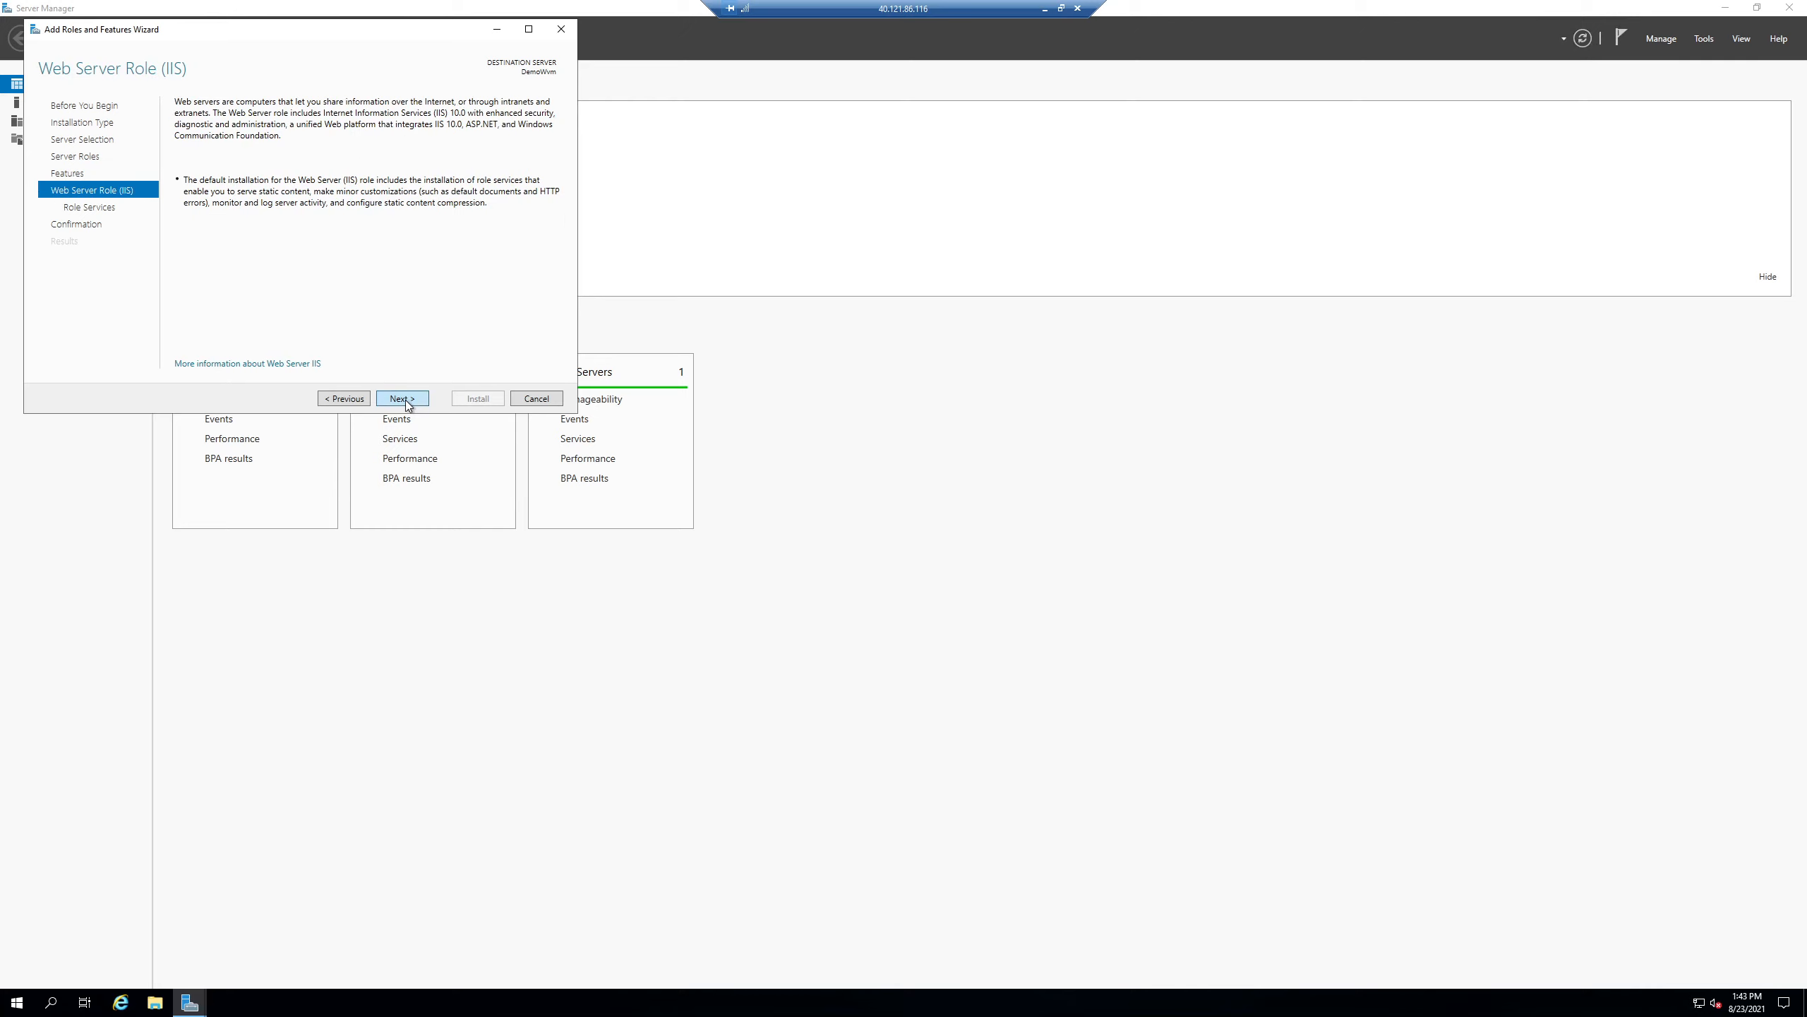
left_click(406, 401)
left_click(405, 400)
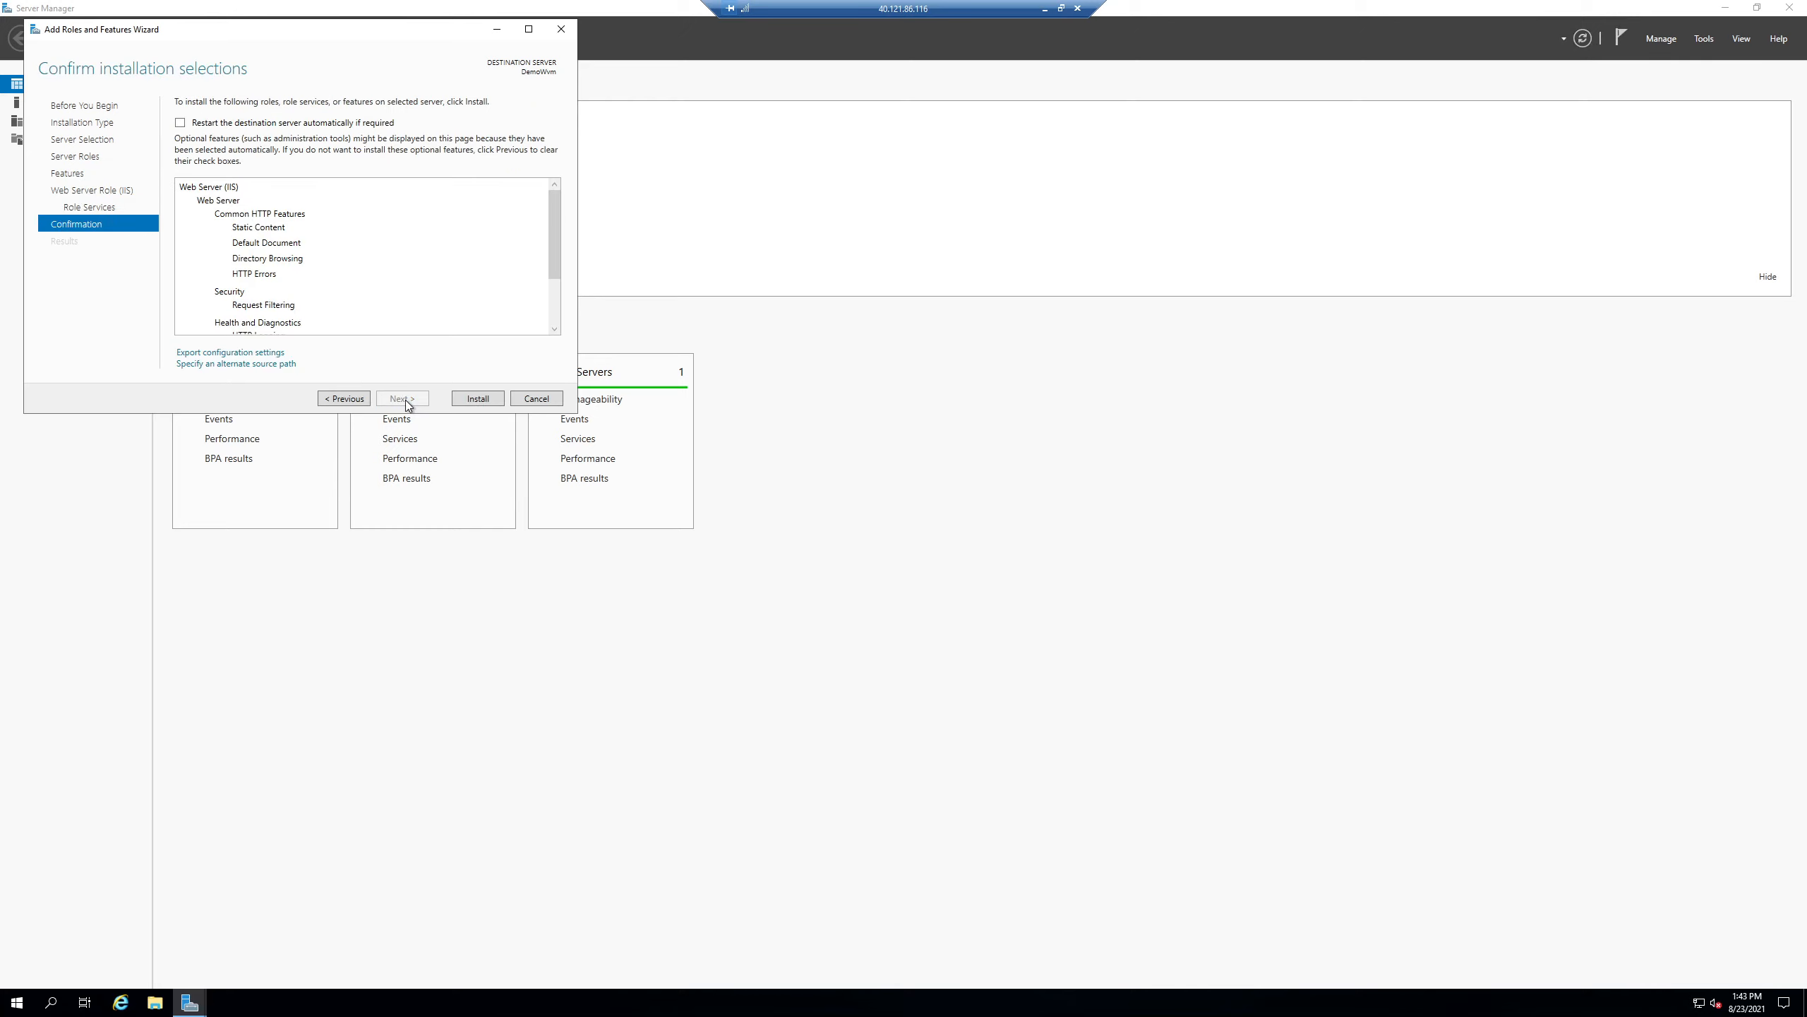
left_click(484, 398)
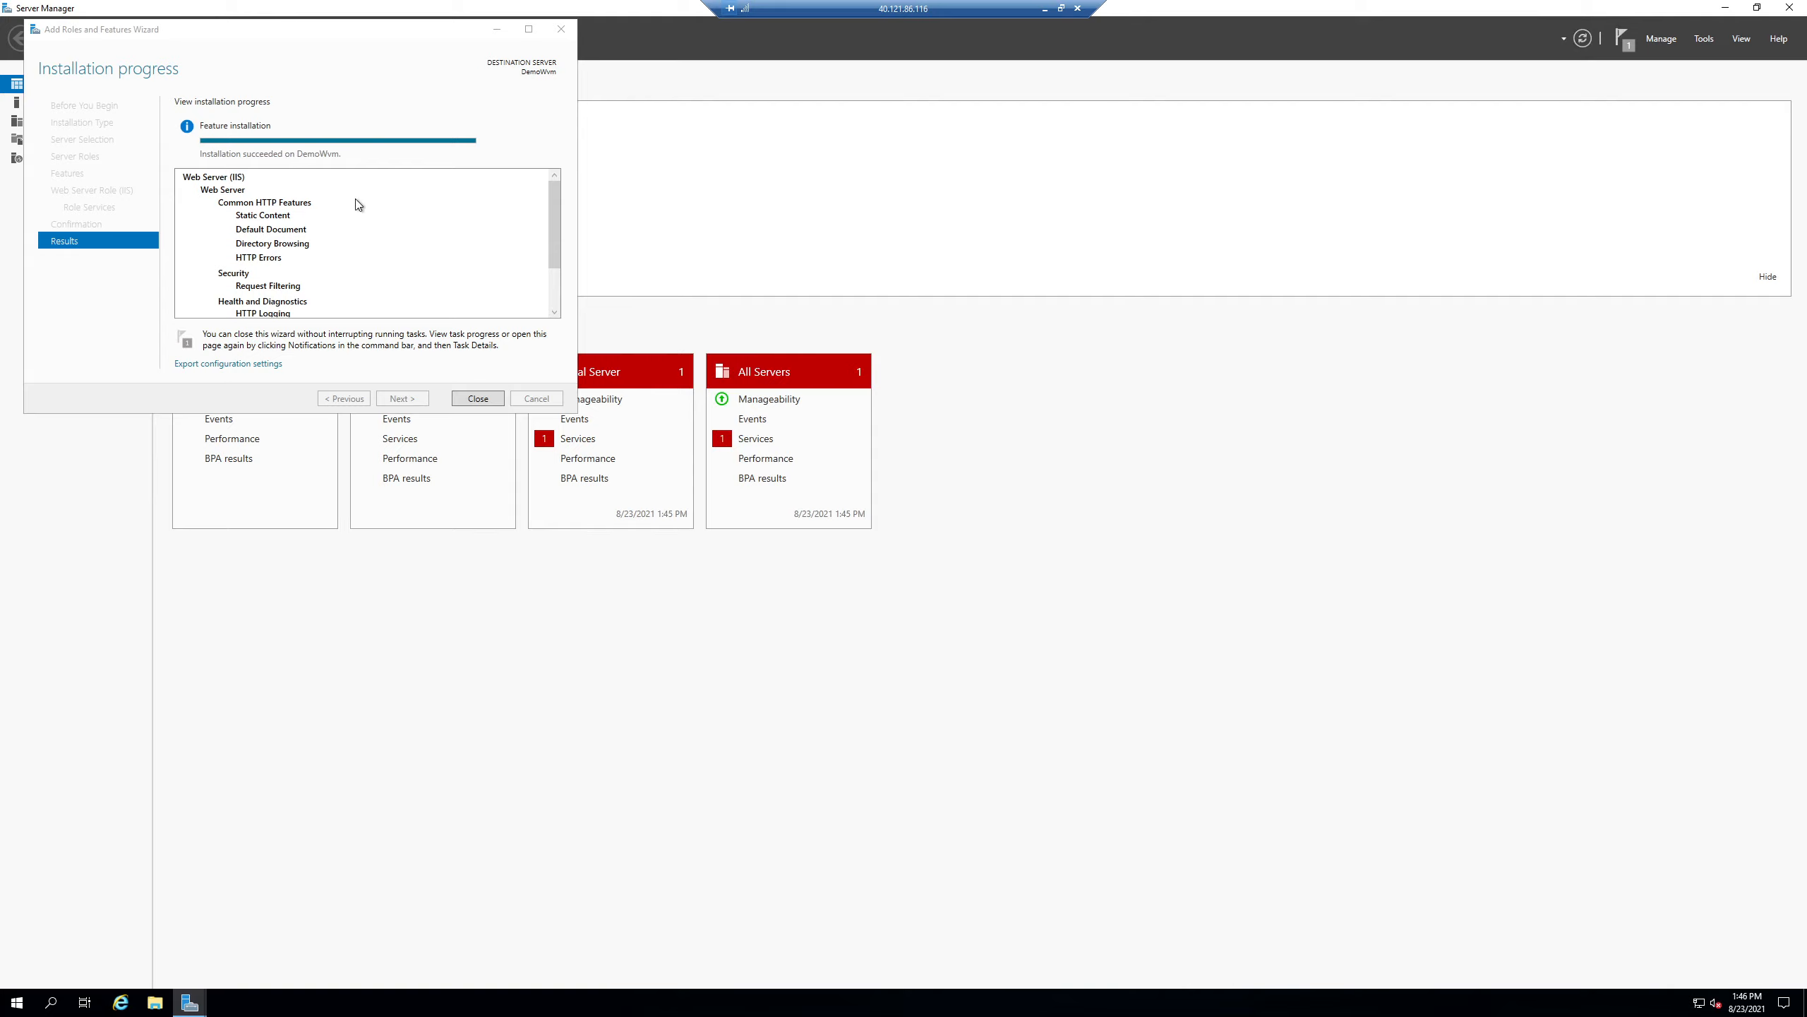
left_click(484, 399)
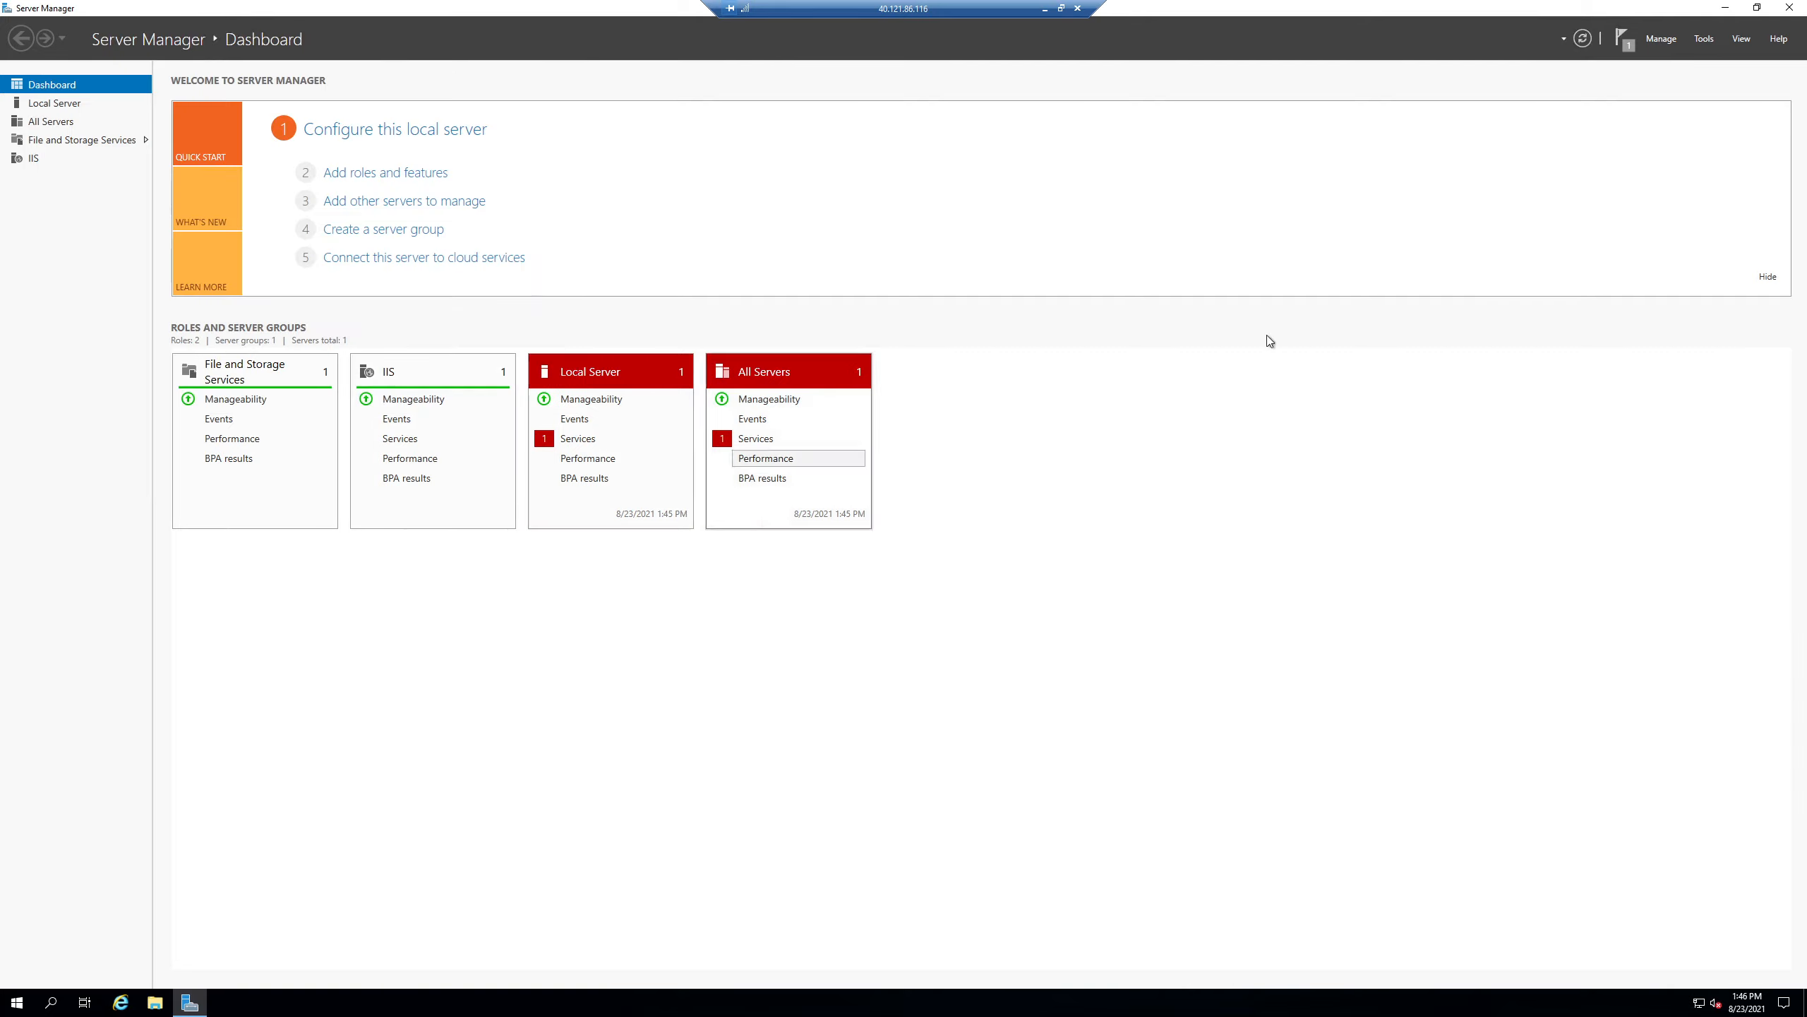
Open Internet Information Services (IIS) Manager on the server, and return to the DemoWvm overview in the Azure portal
left_click(1704, 39)
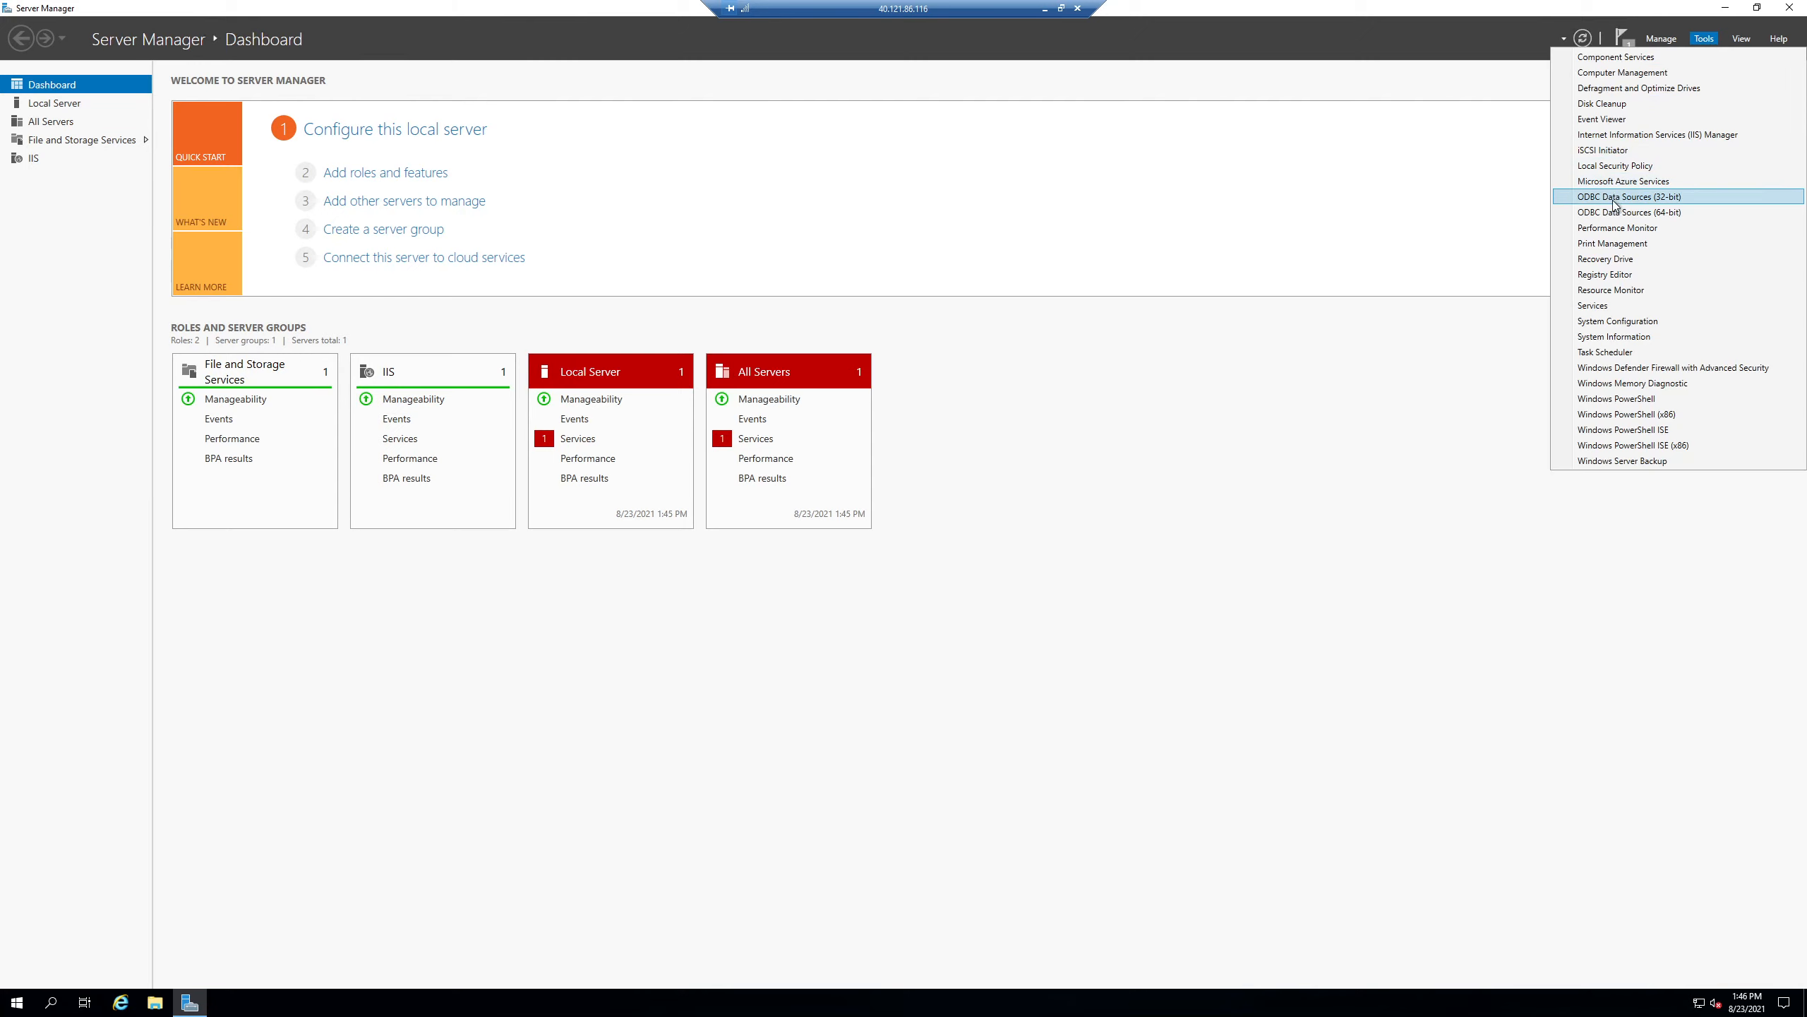
left_click(1667, 139)
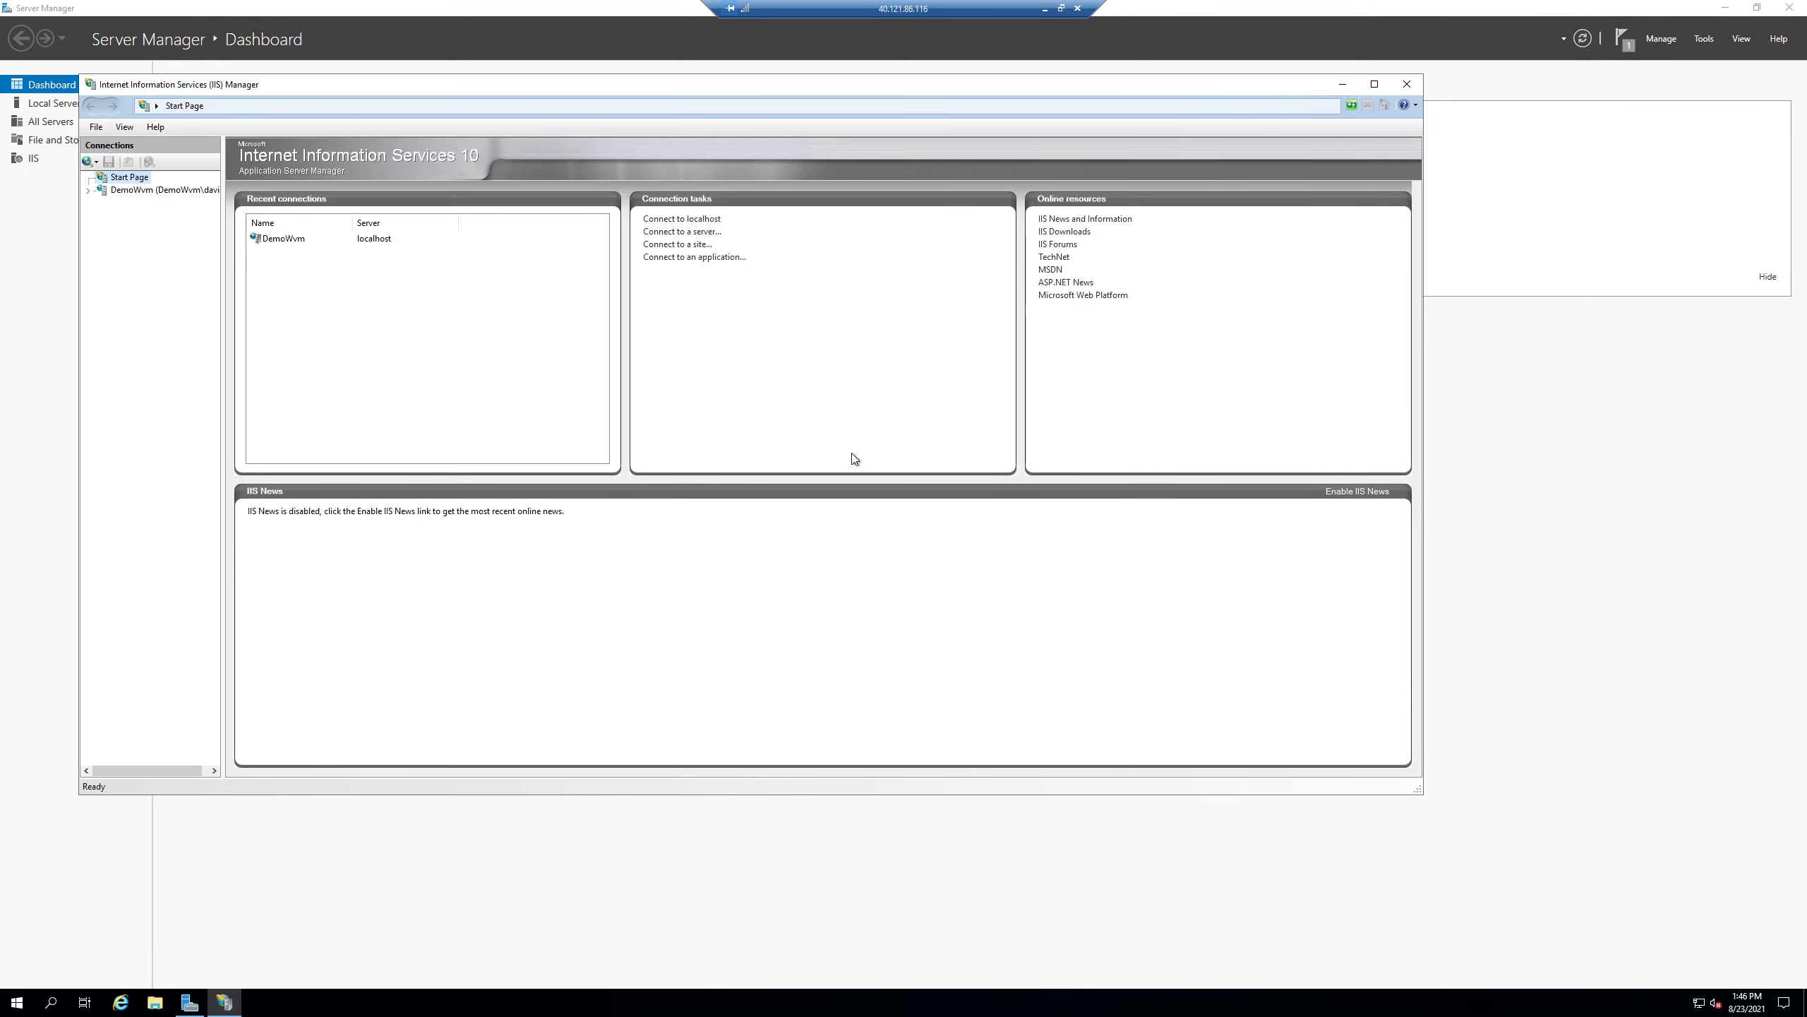
left_click(1045, 10)
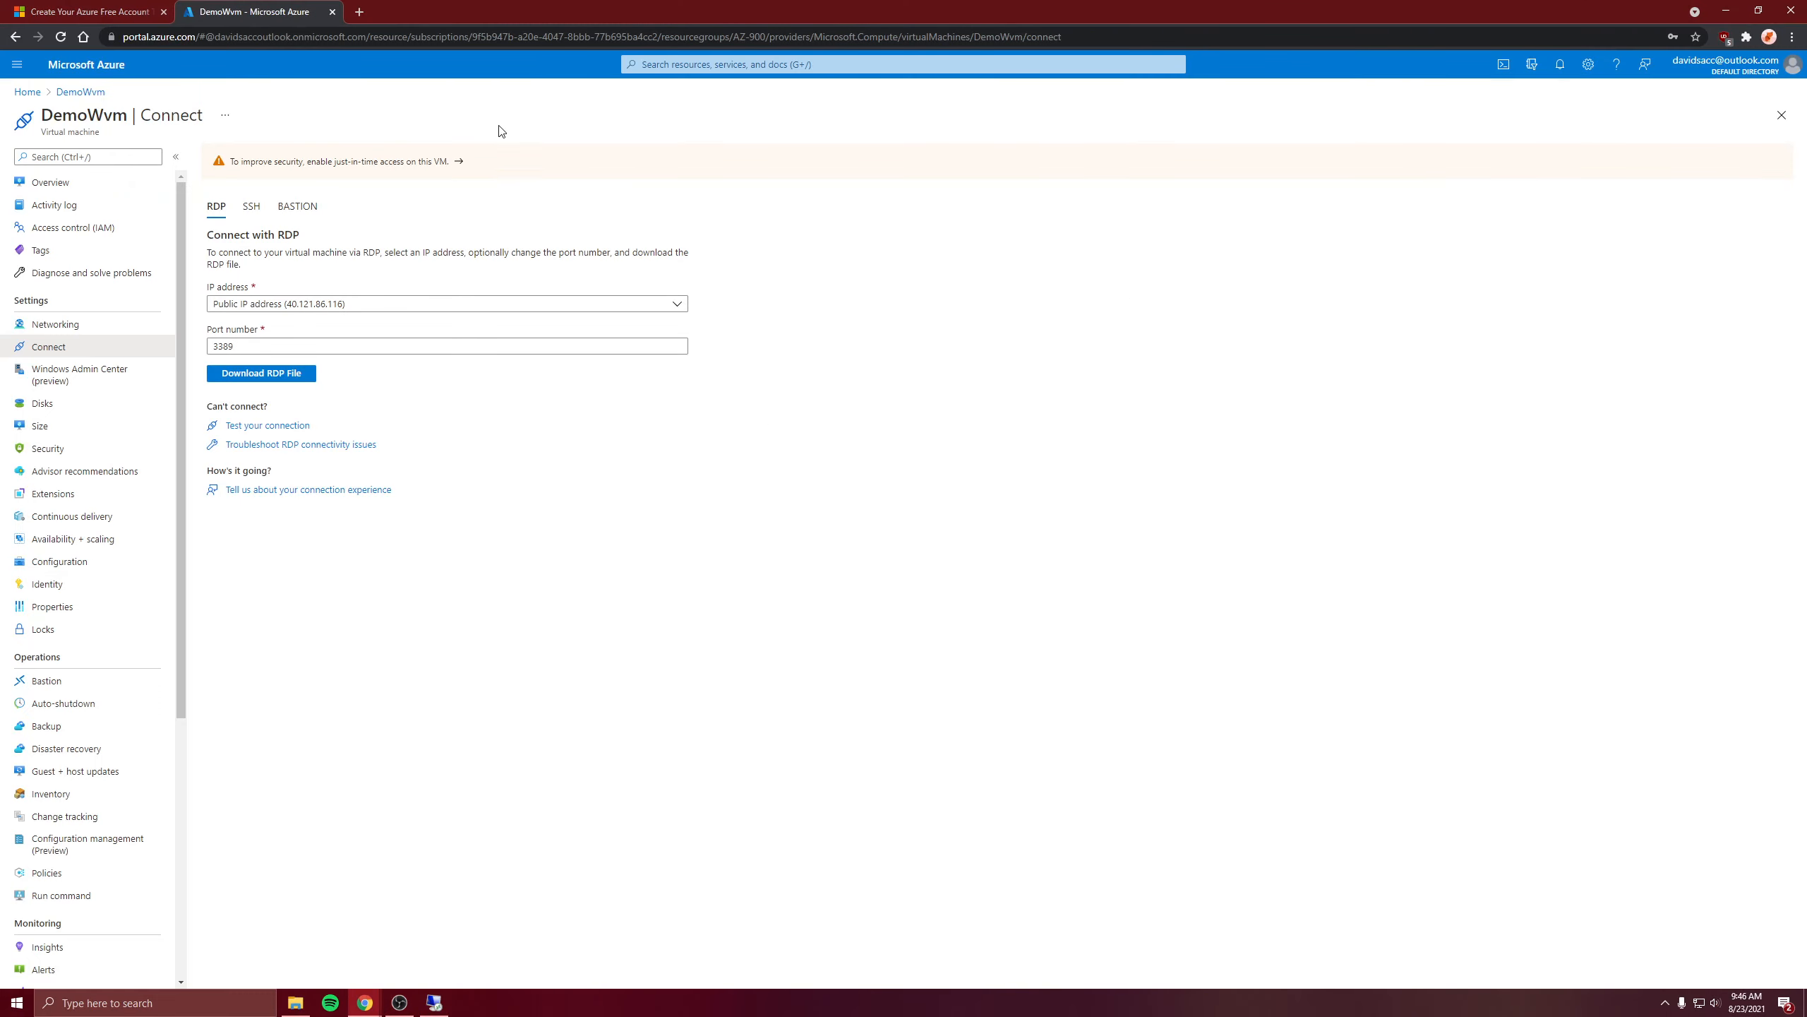
left_click(75, 92)
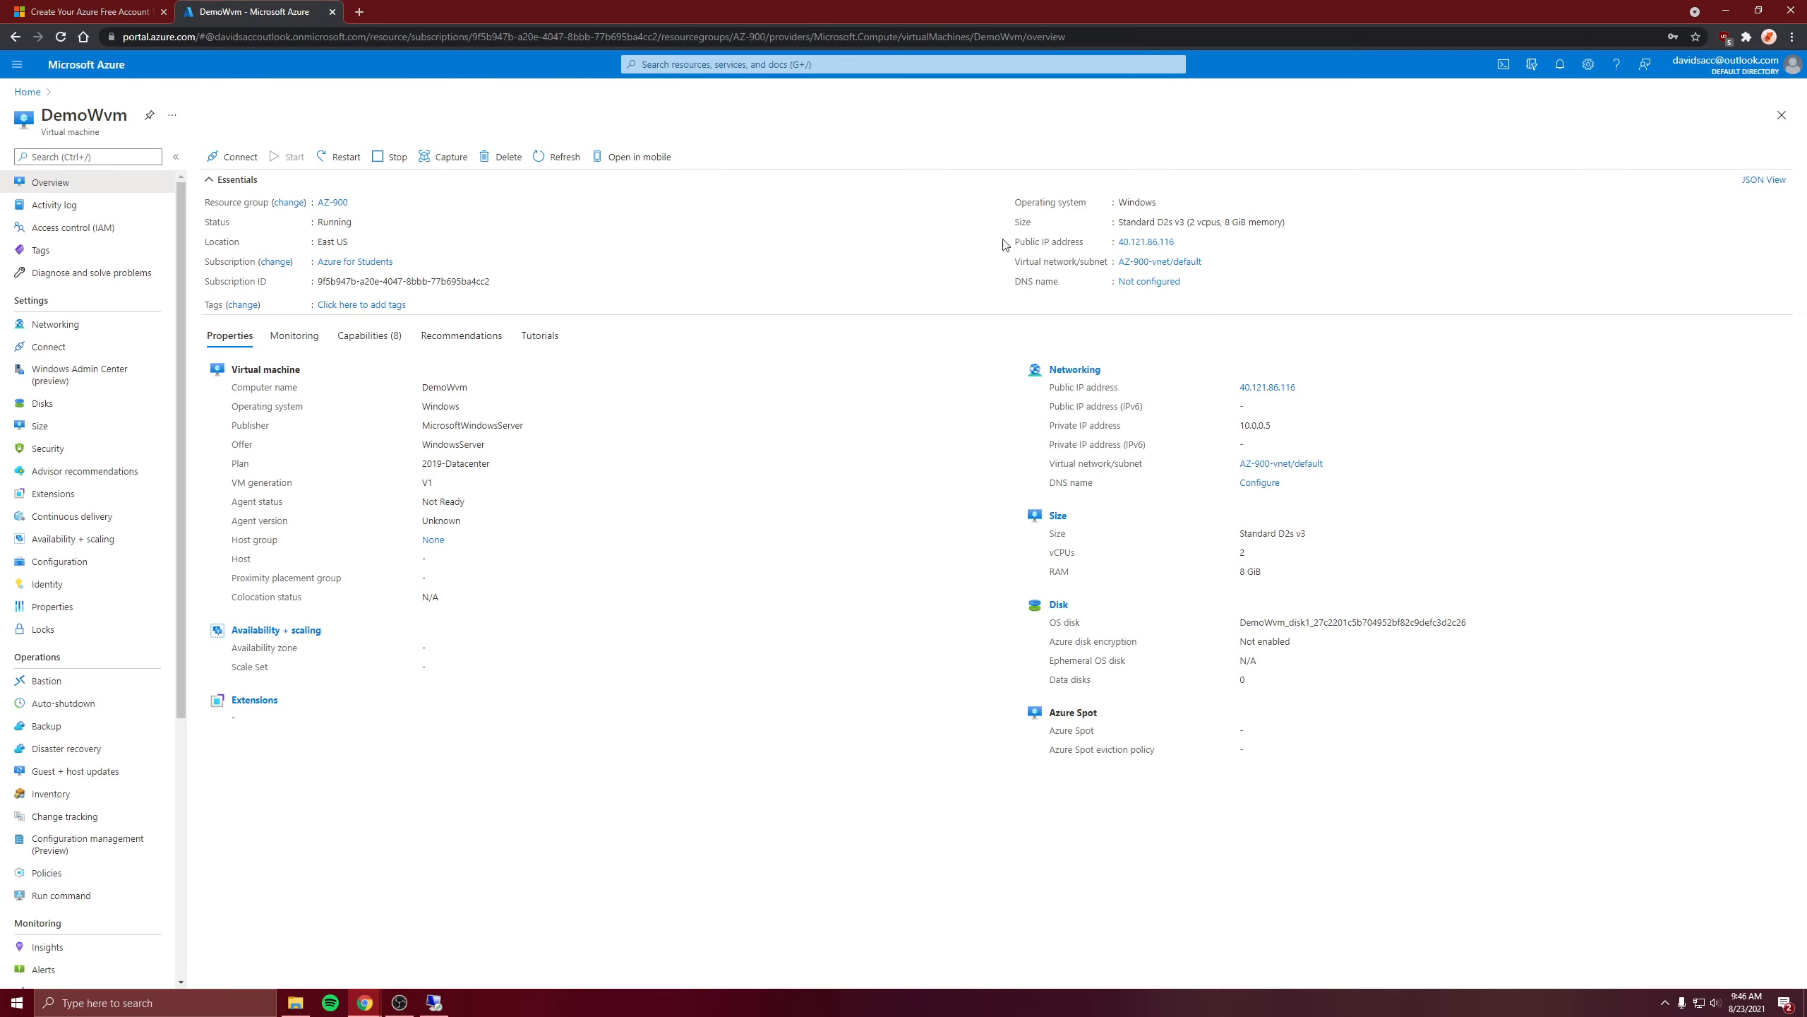
Copy DemoWvm's public IP address and try to load 40.121.86.116 in a new browser tab
left_click(1182, 242)
left_click(359, 12)
key("ctrl+v")
key("Return")
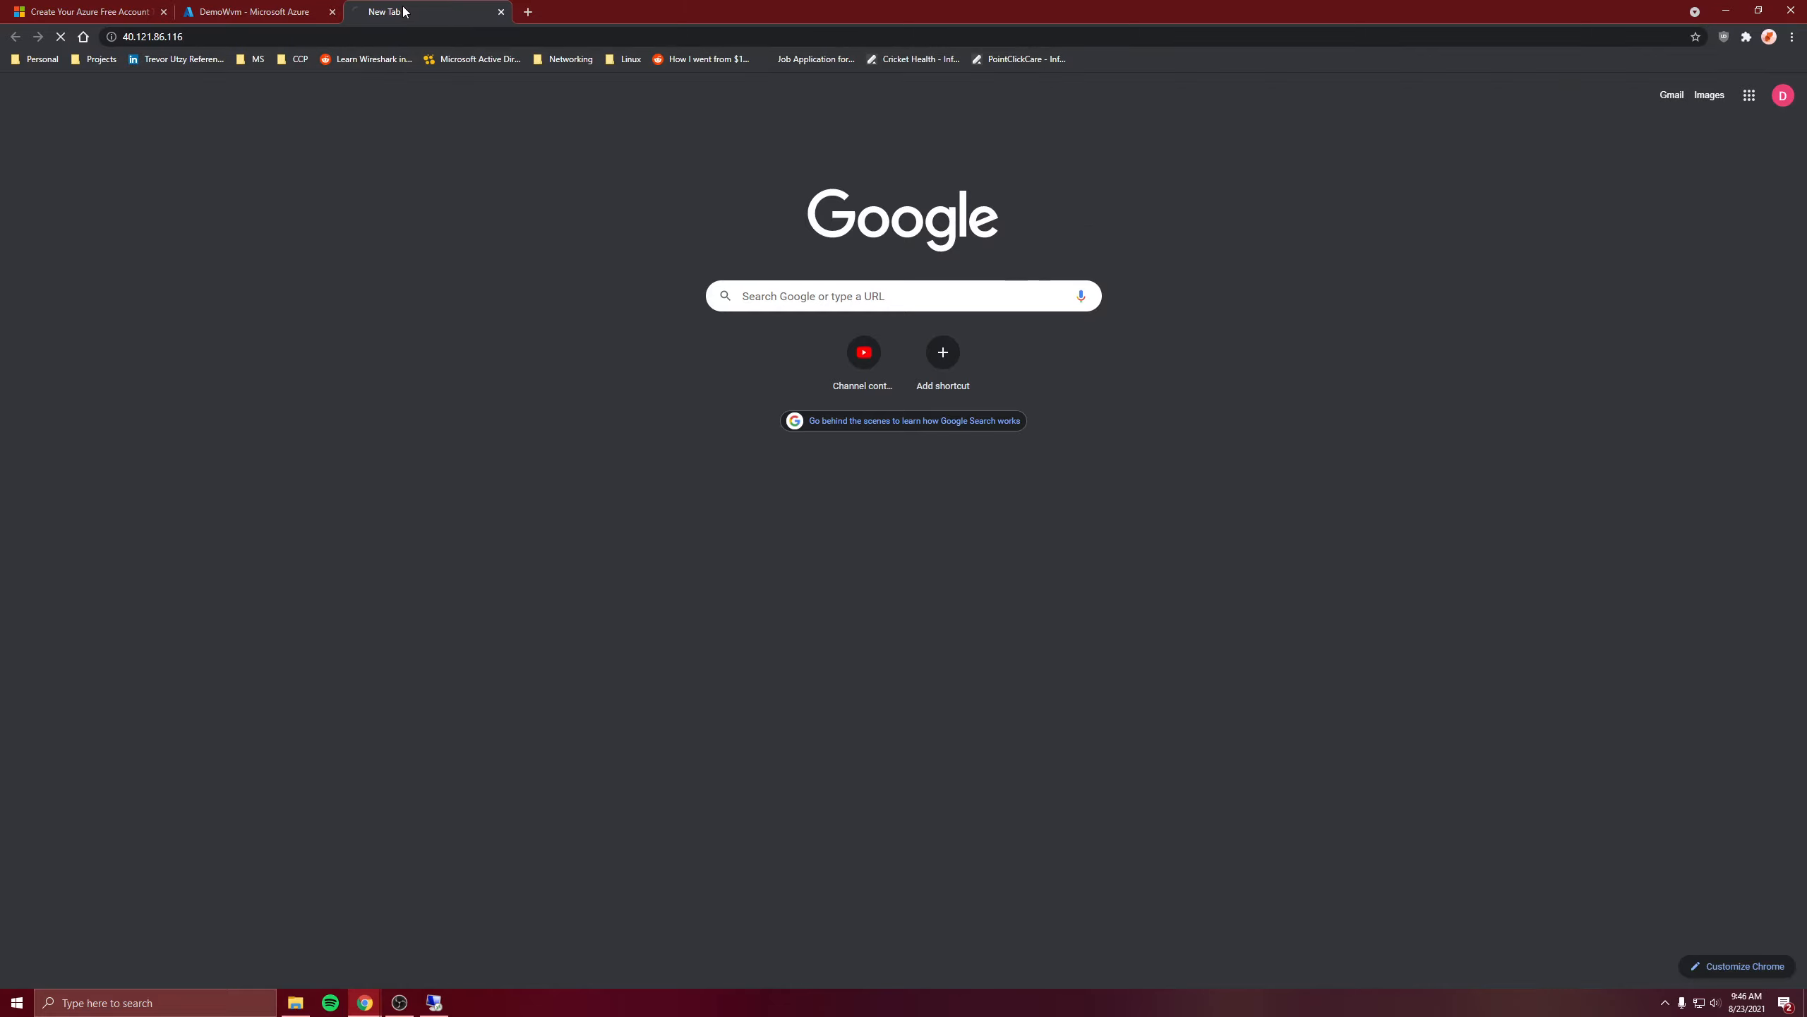
right_click(1121, 55)
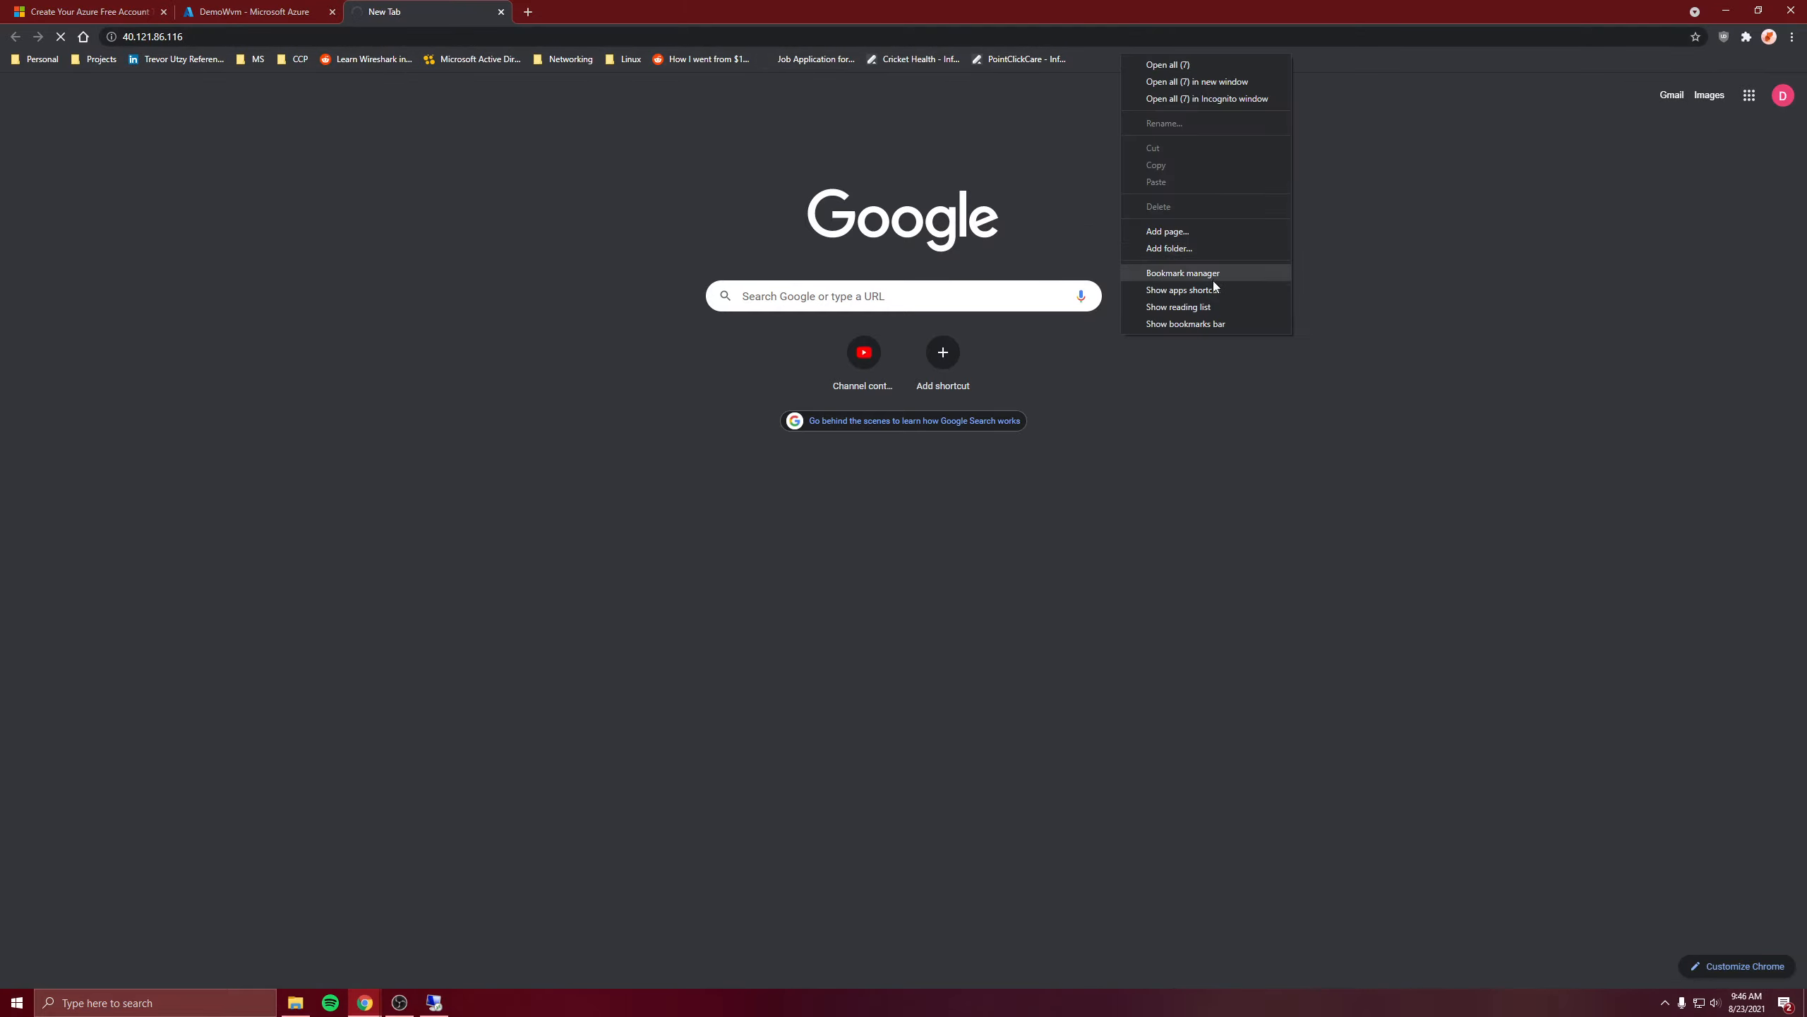
left_click(991, 172)
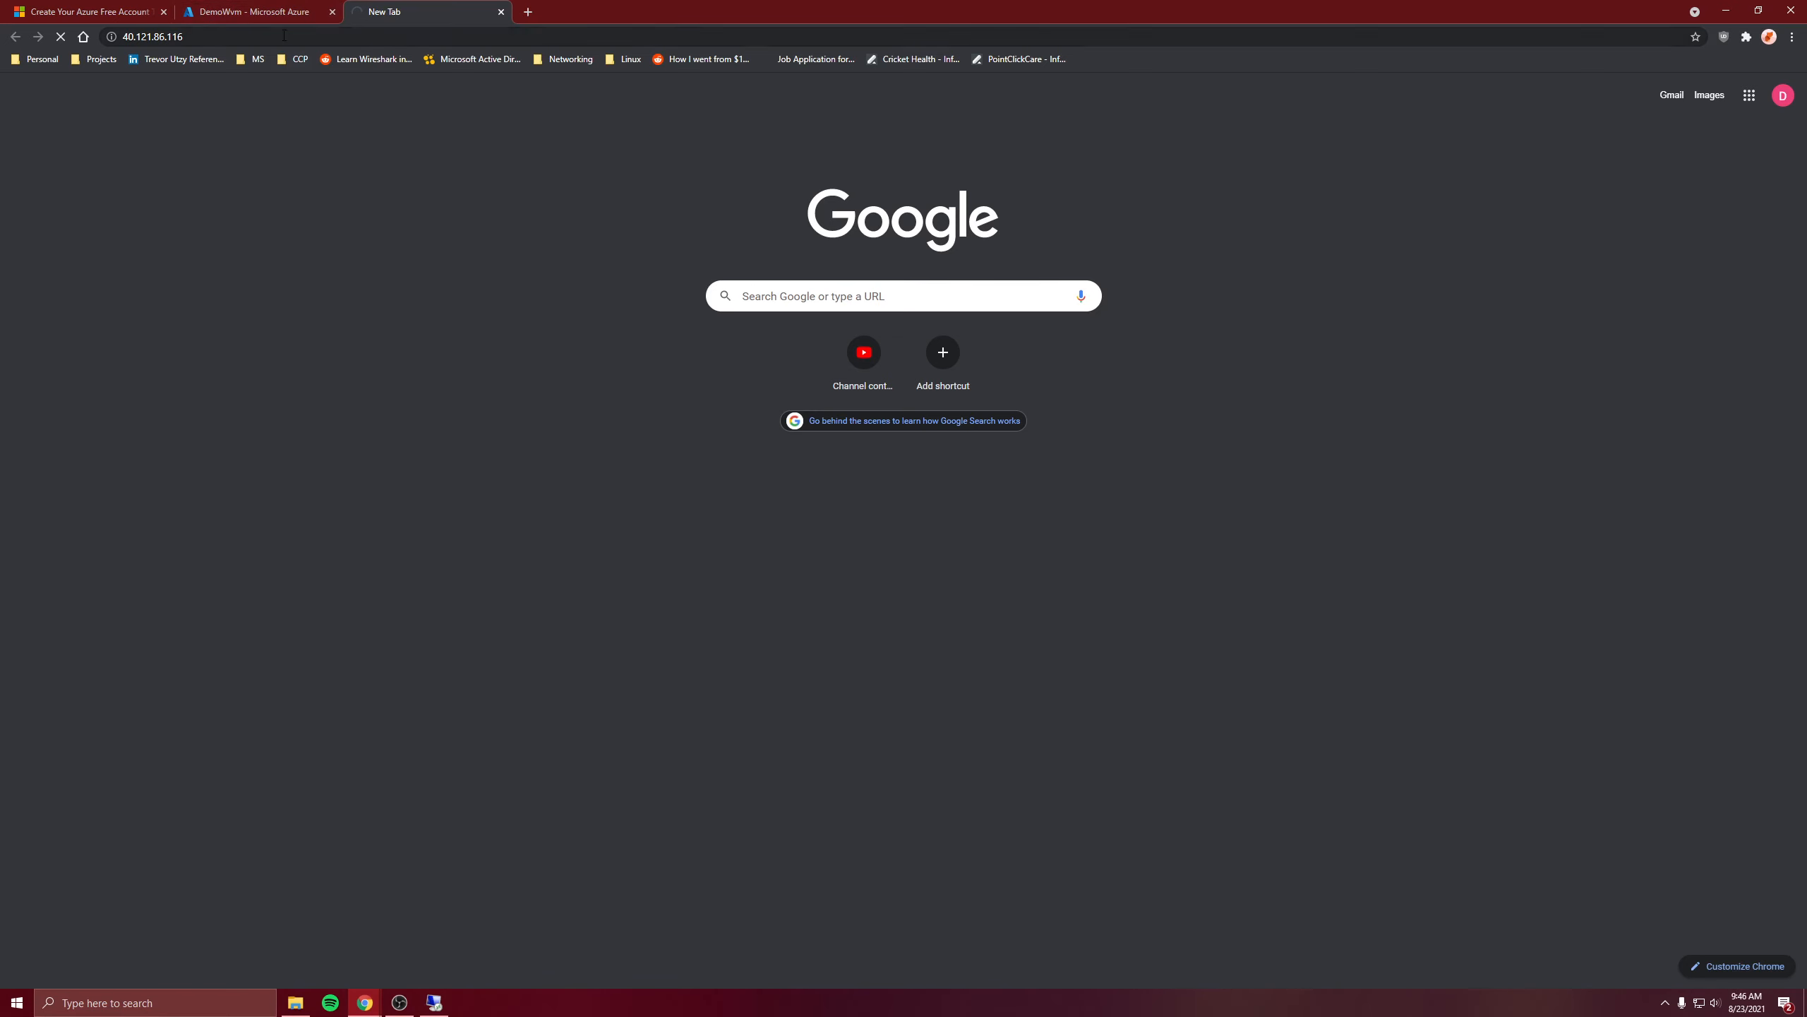
Start a new inbound port rule in DemoWvm's networking settings, keeping Any as both source and destination
left_click(253, 11)
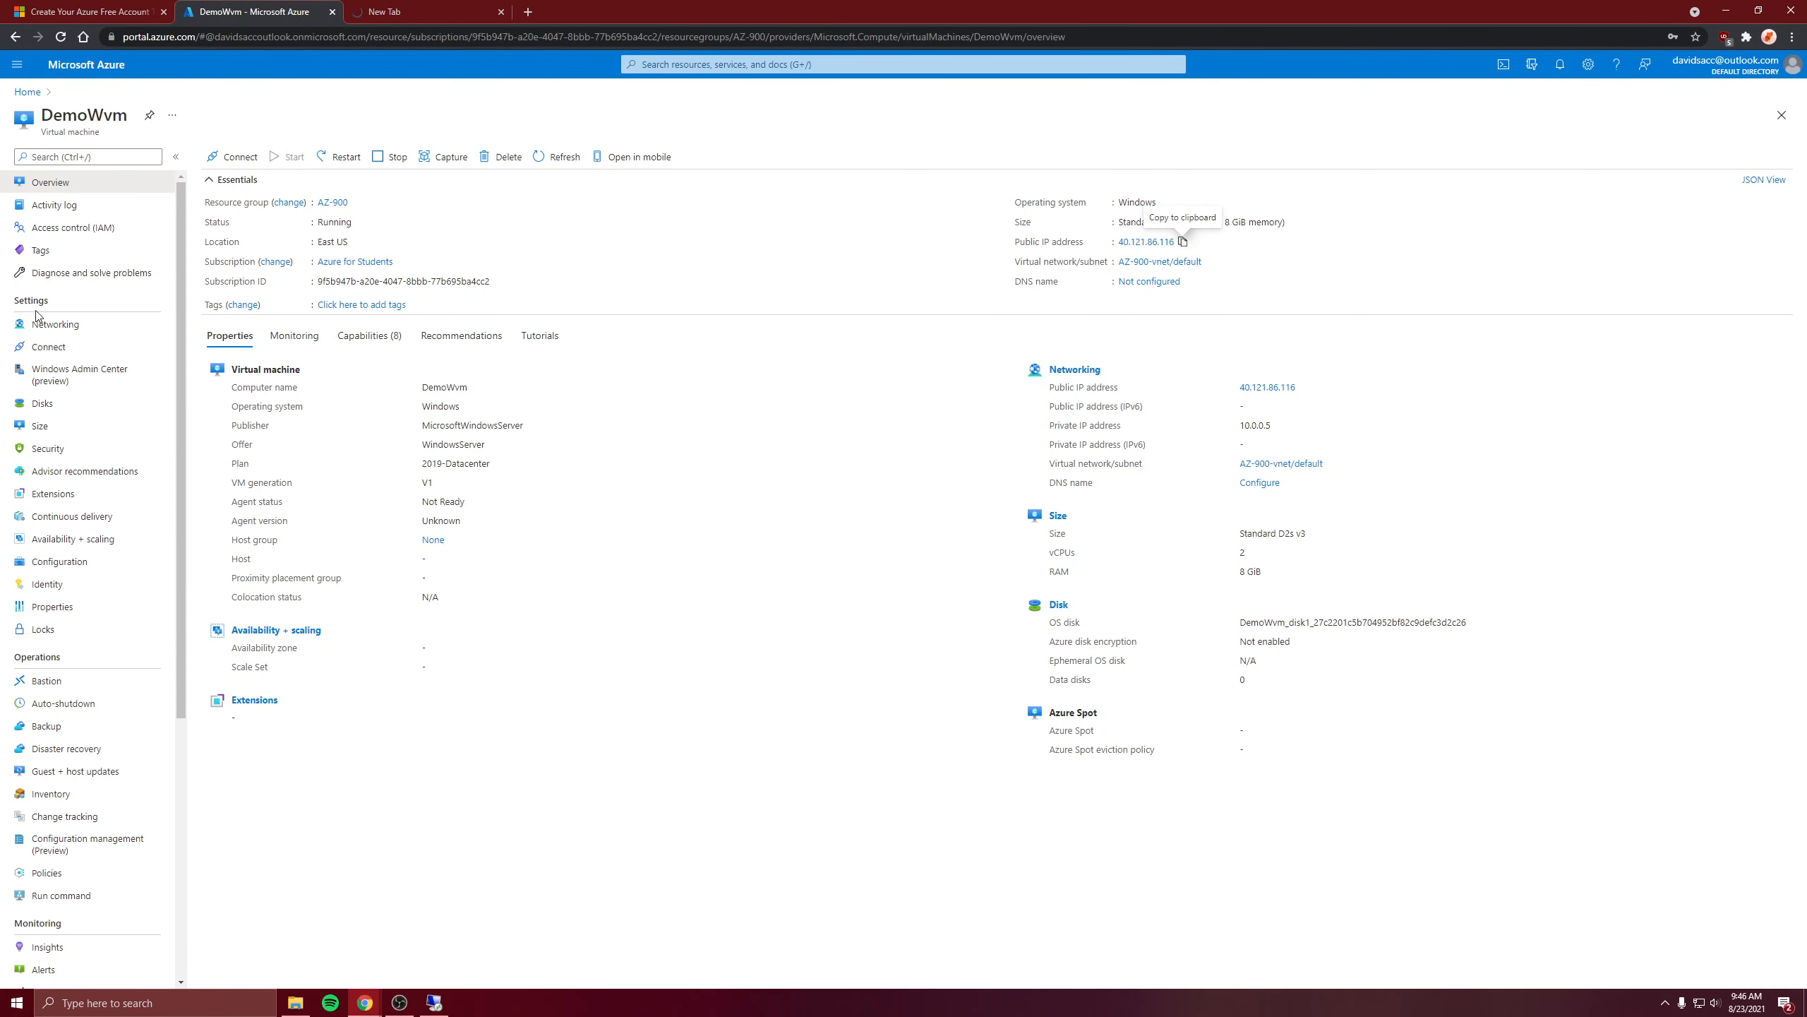
left_click(55, 324)
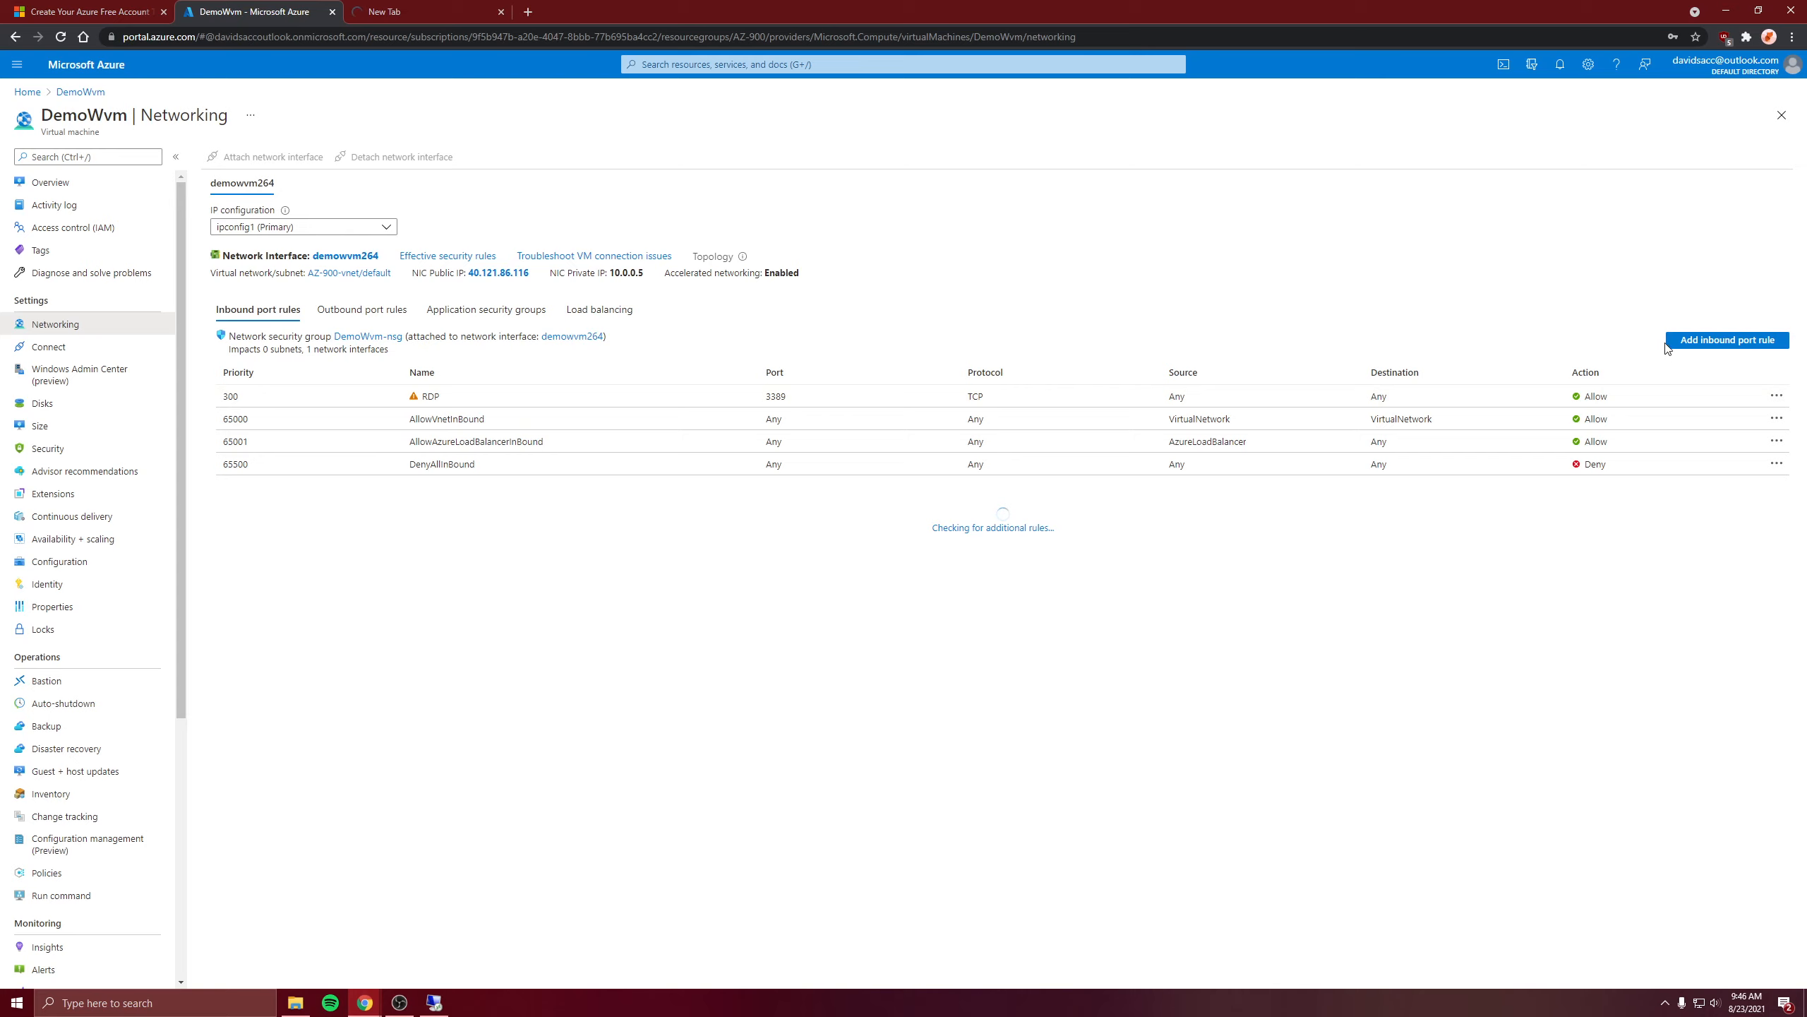
left_click(1680, 348)
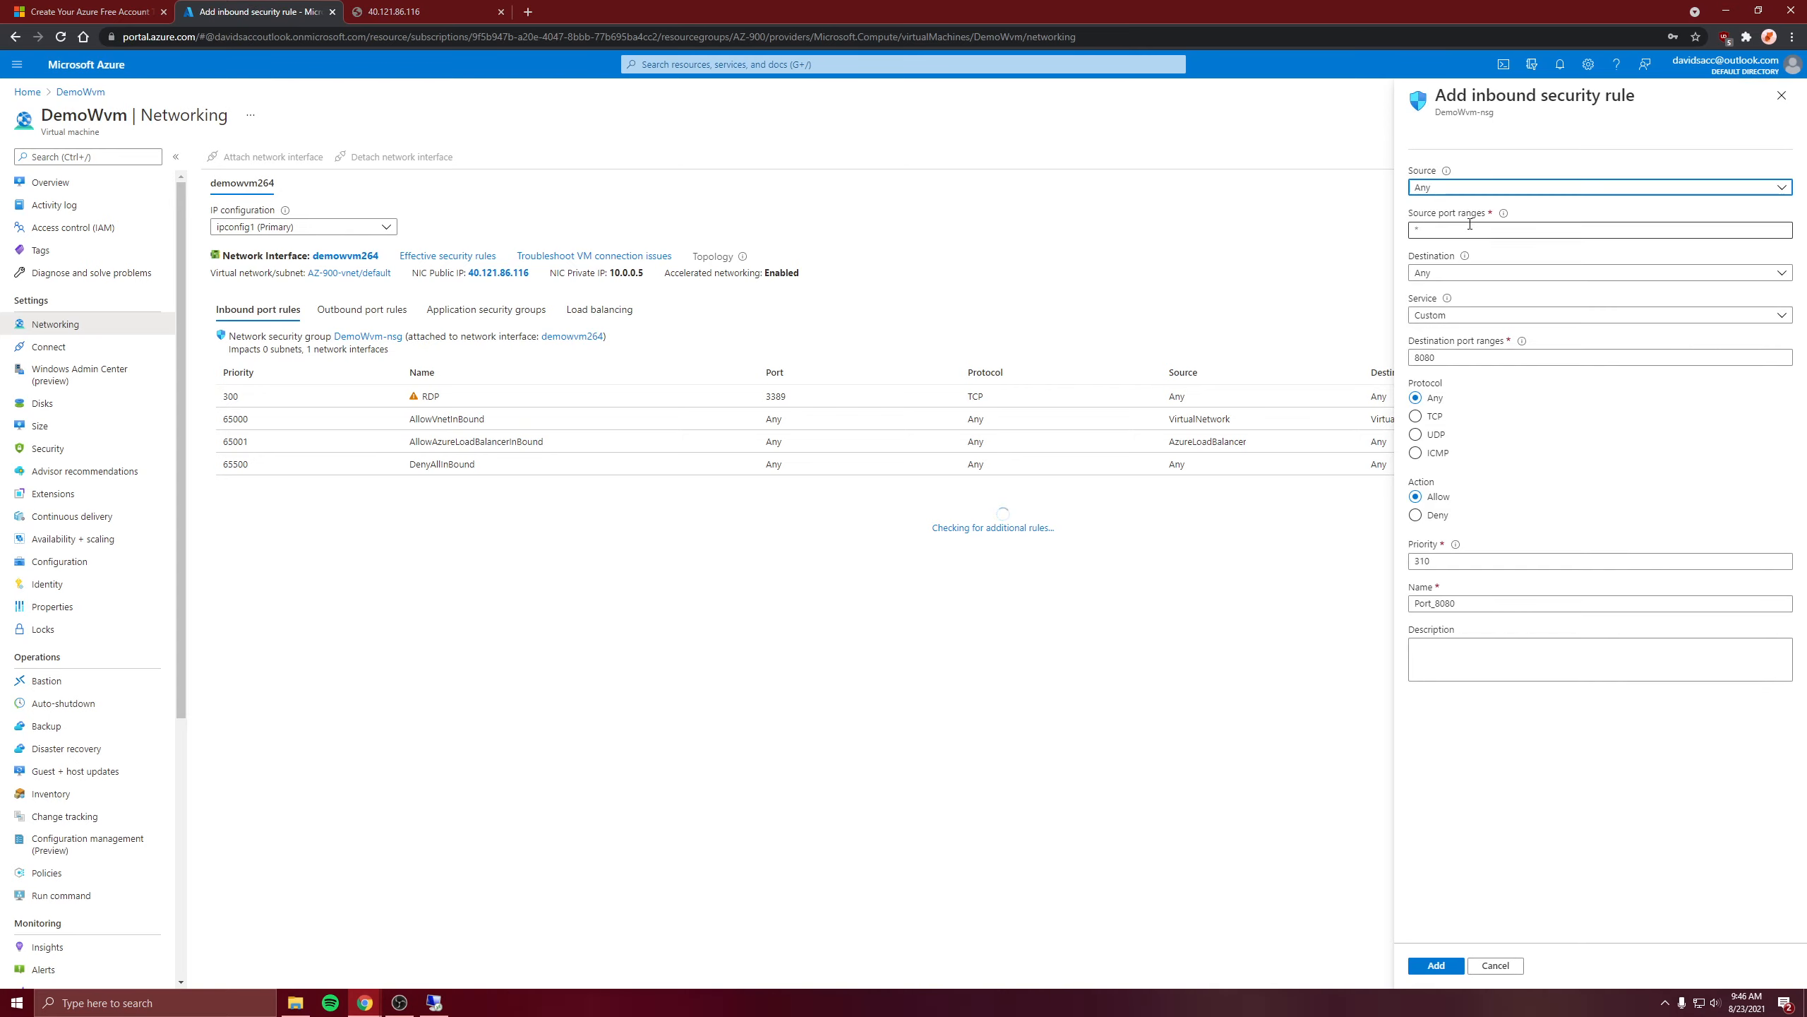
left_click(1430, 186)
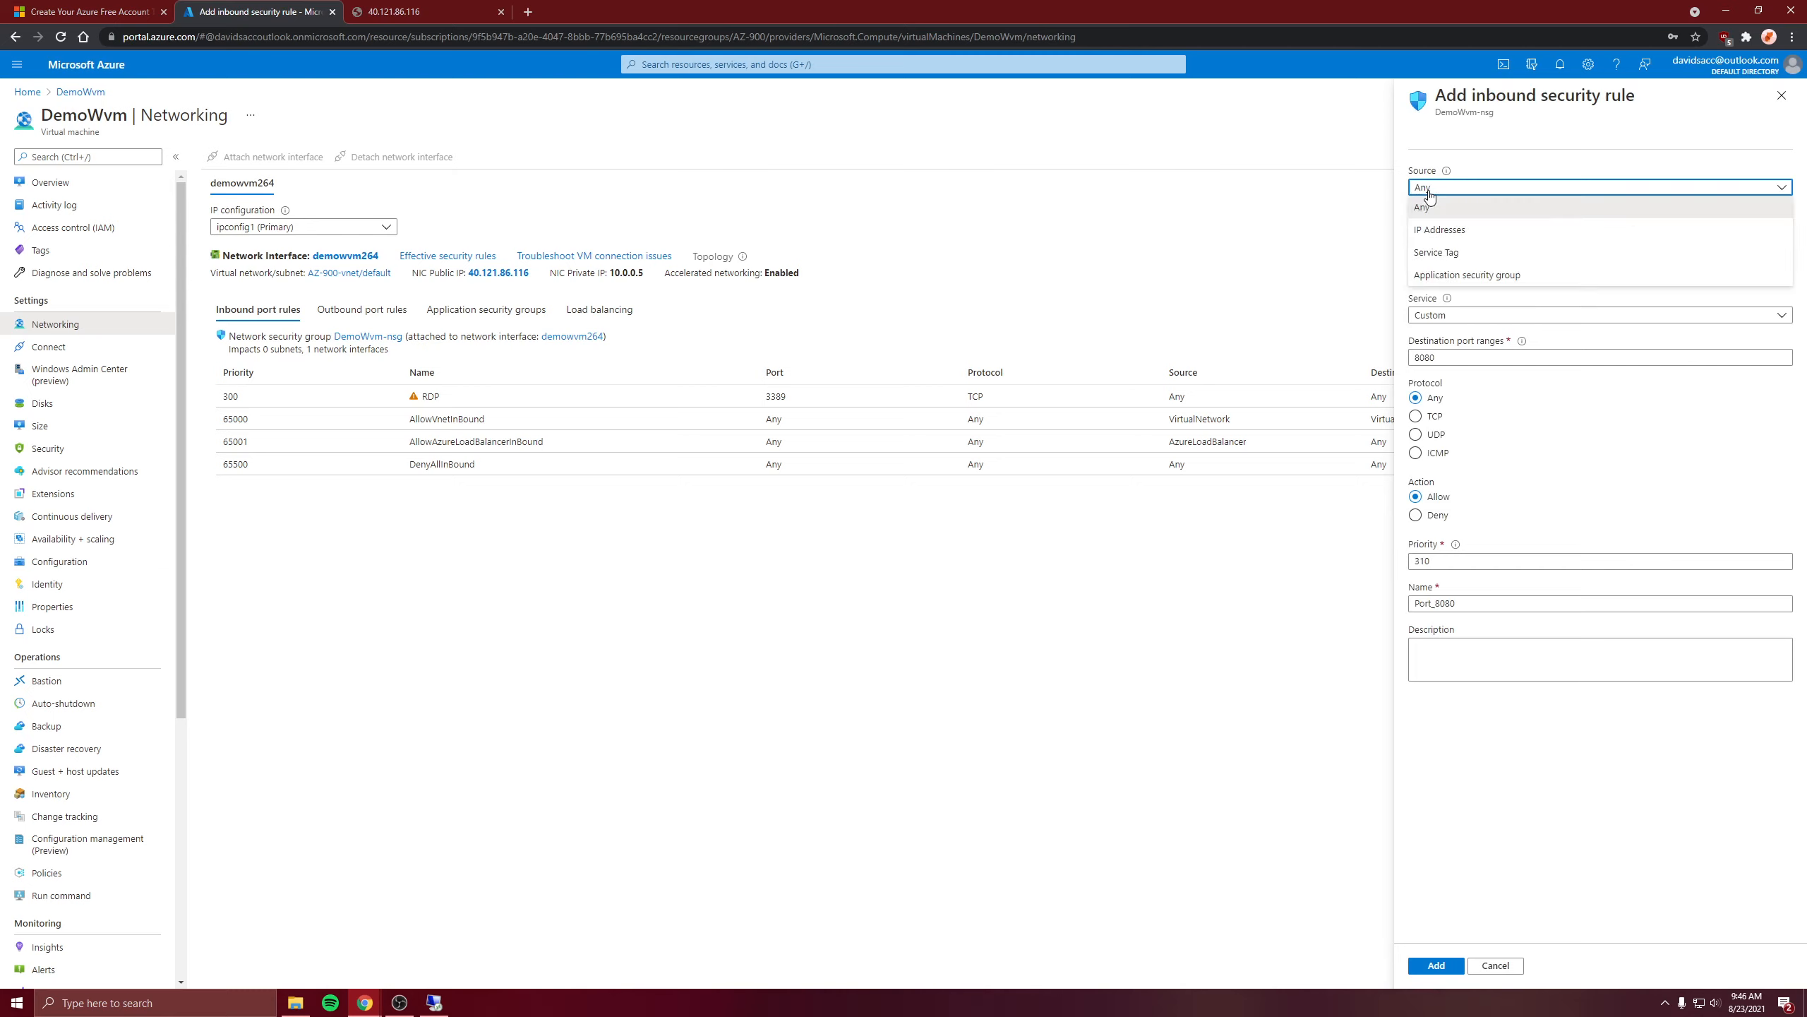
left_click(1423, 206)
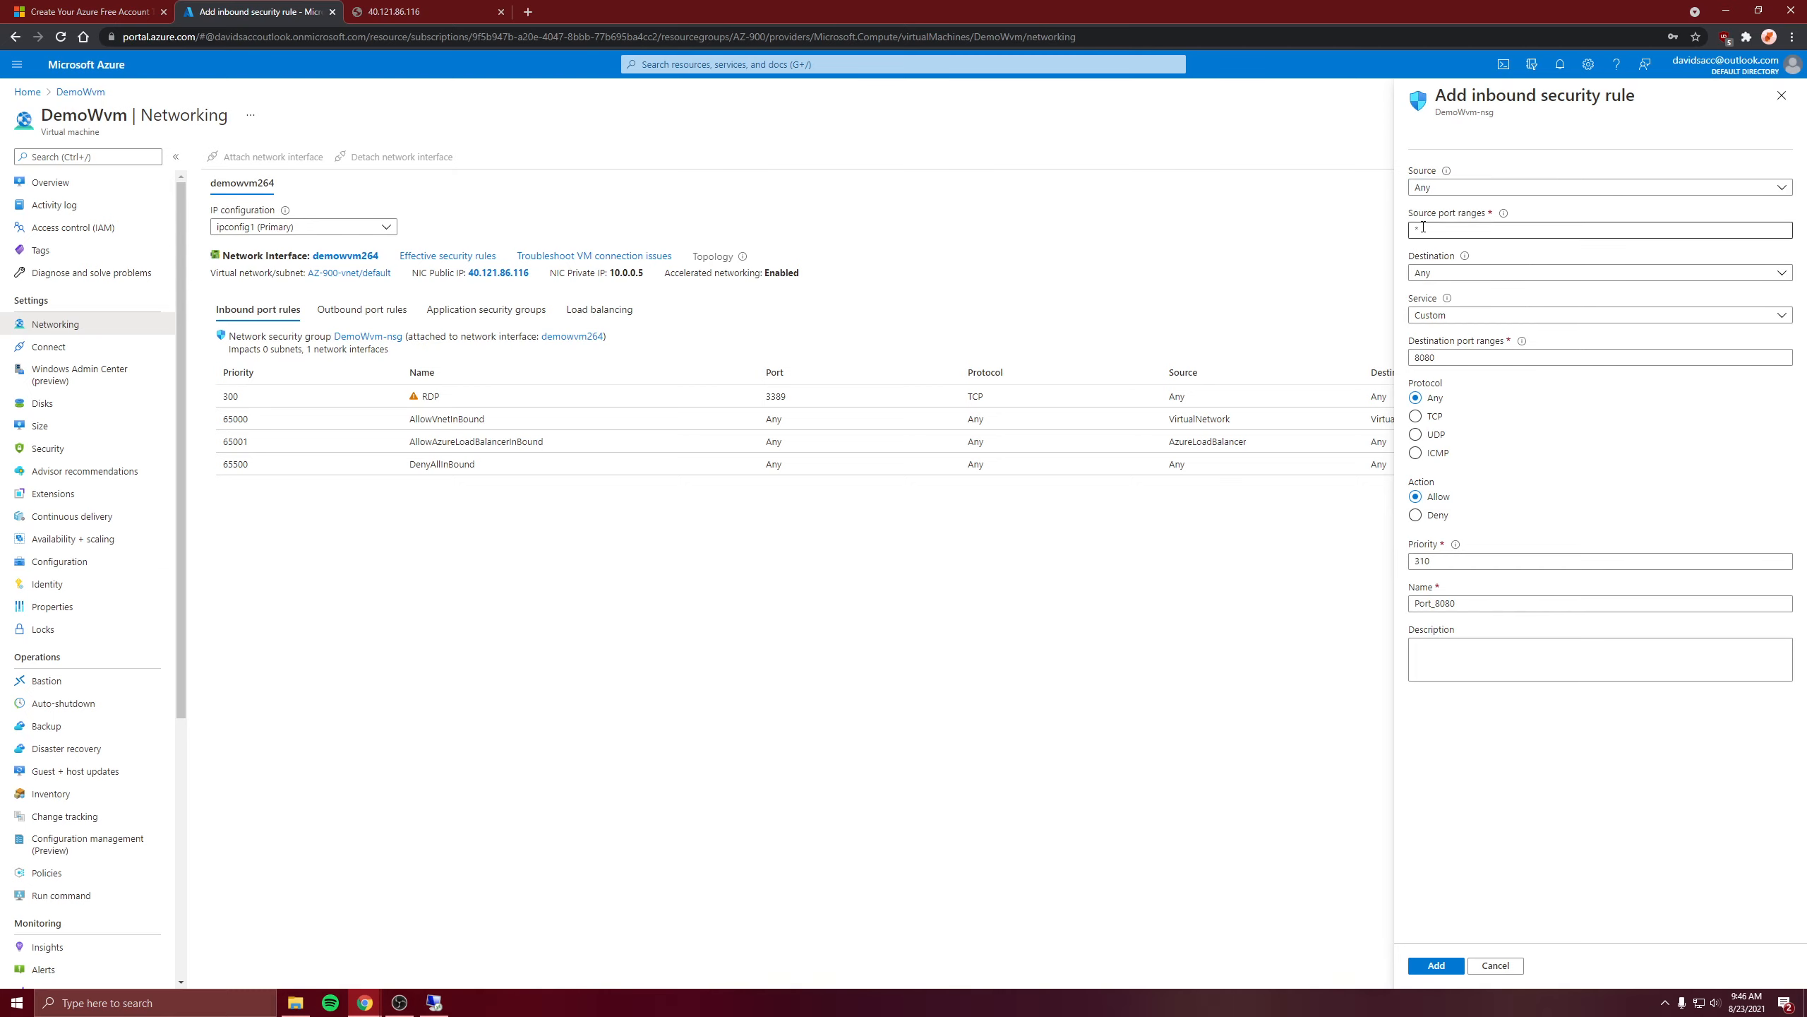
left_click(1451, 274)
left_click(1467, 274)
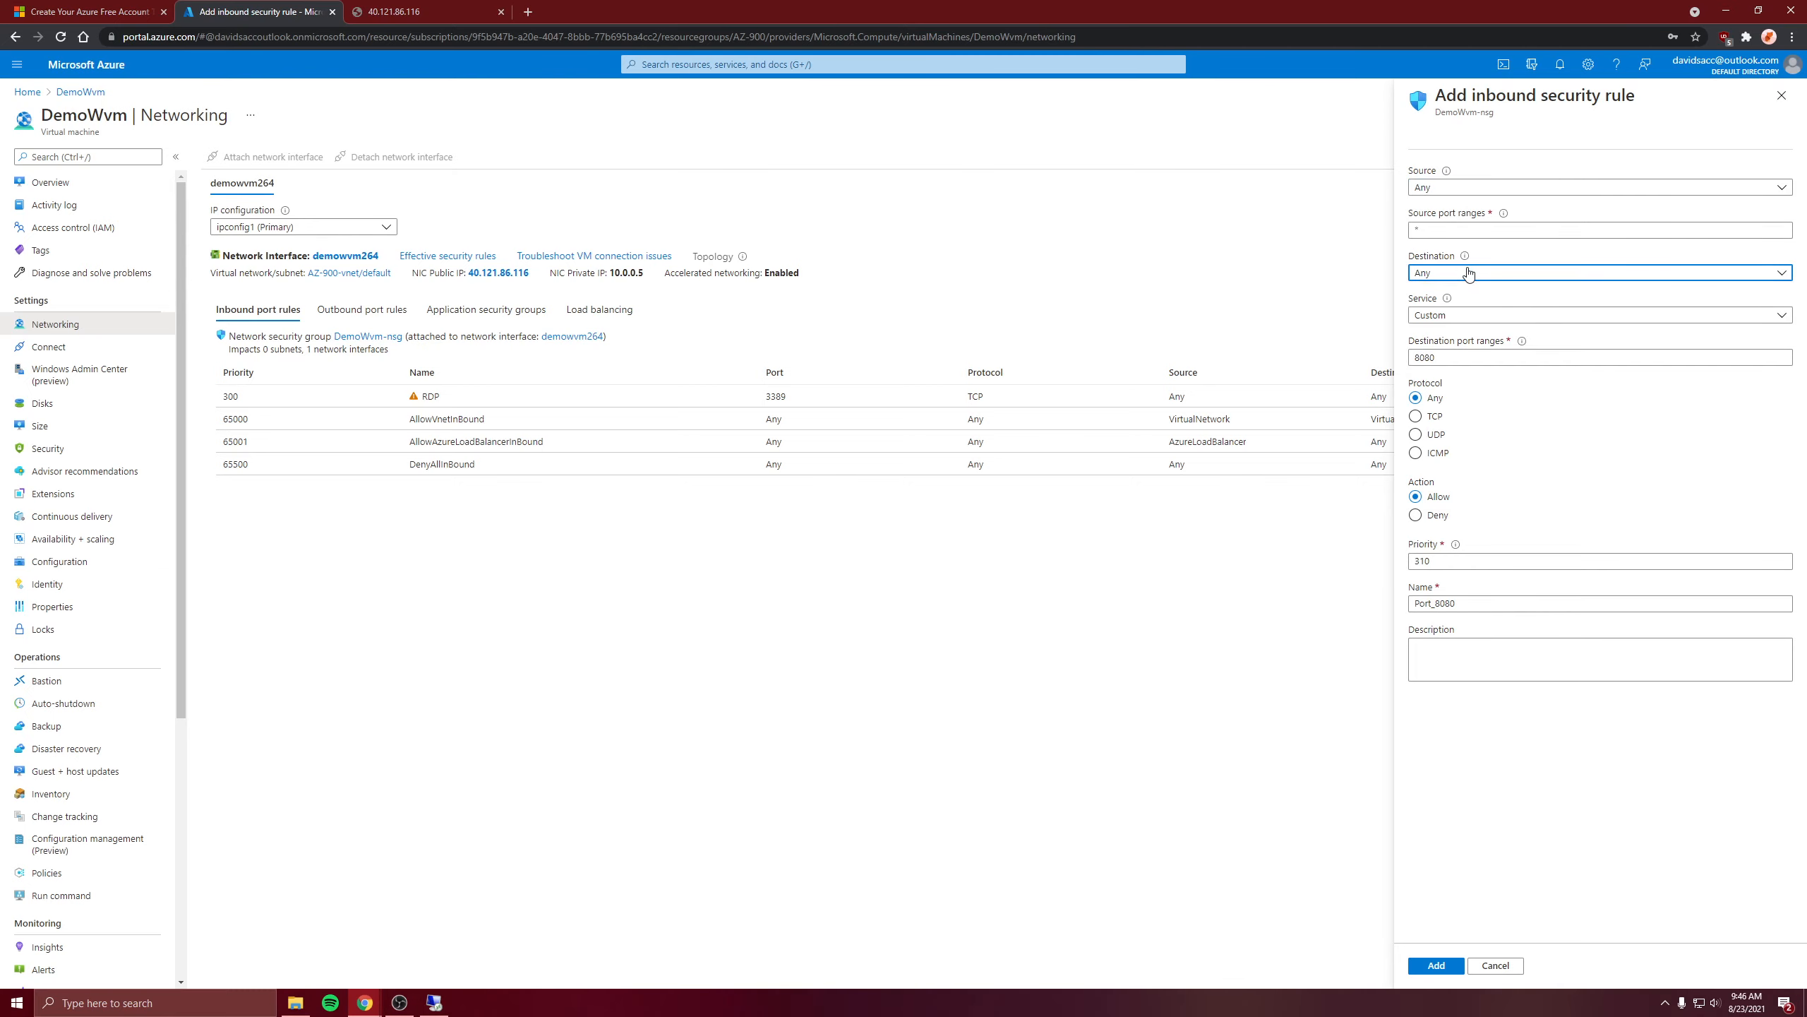
Set the inbound rule's service to HTTP, name the rule Port_80 and add it
left_click(1454, 316)
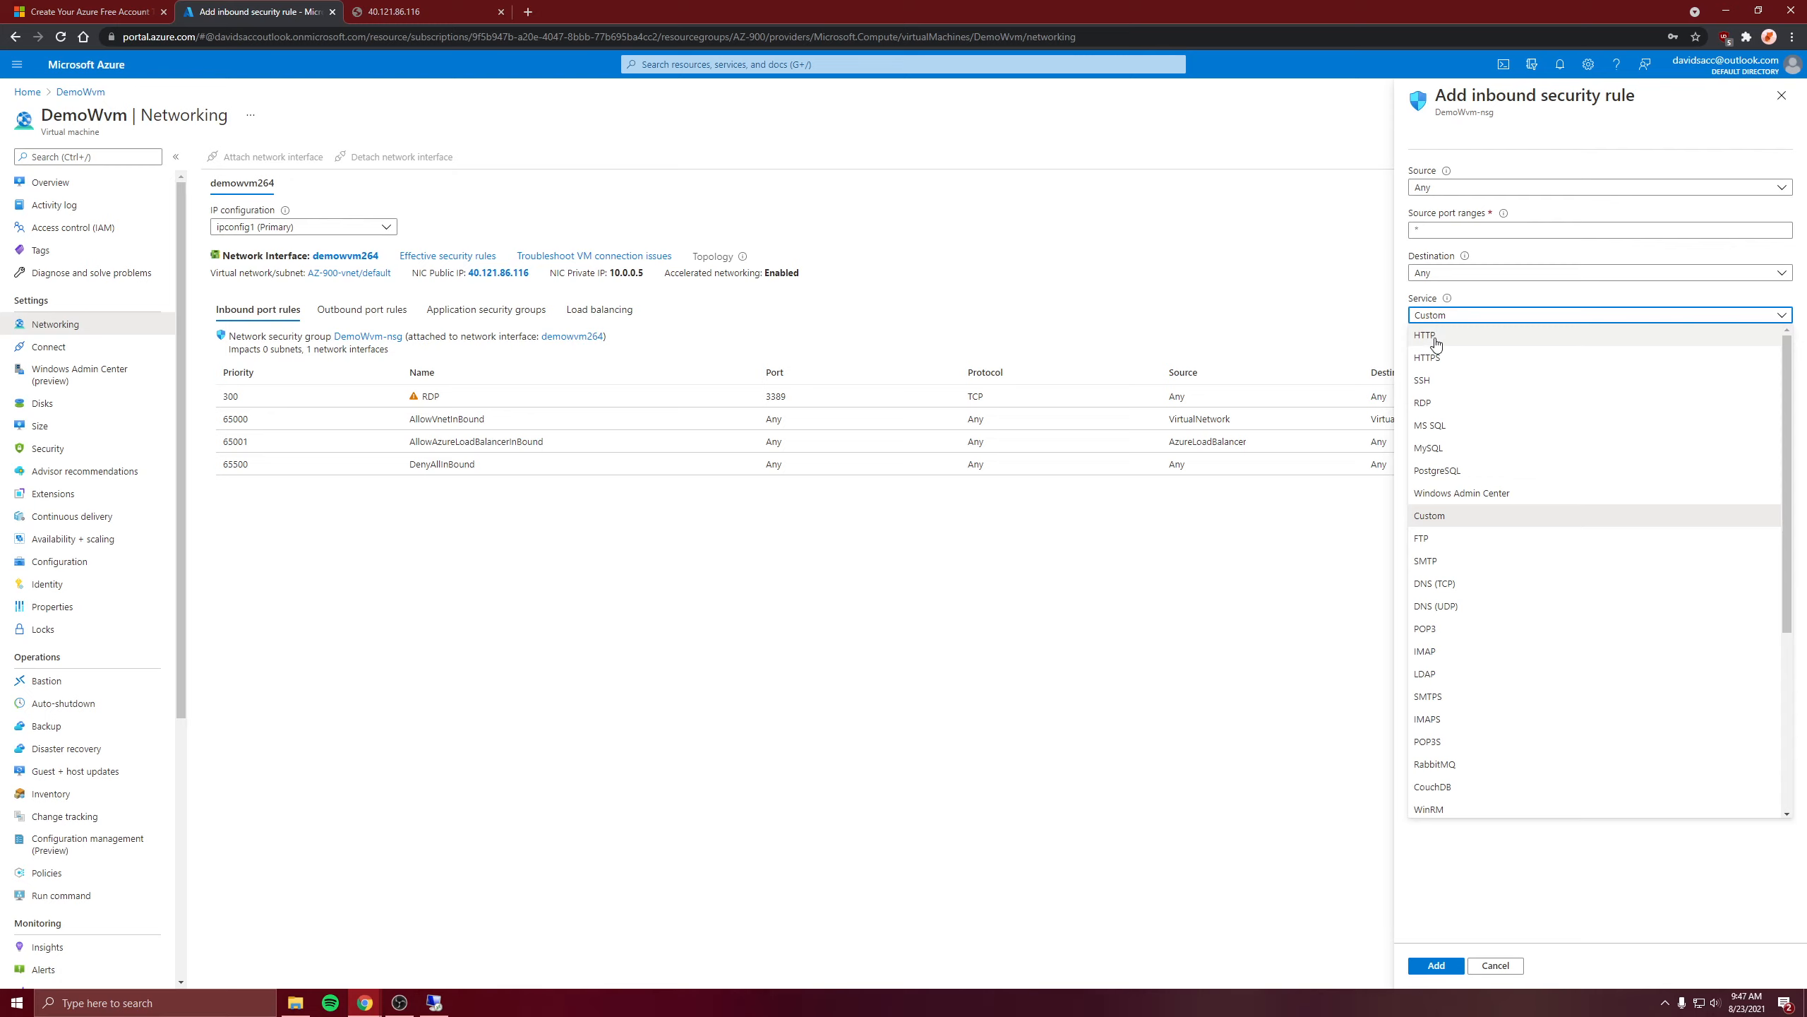
left_click(1432, 334)
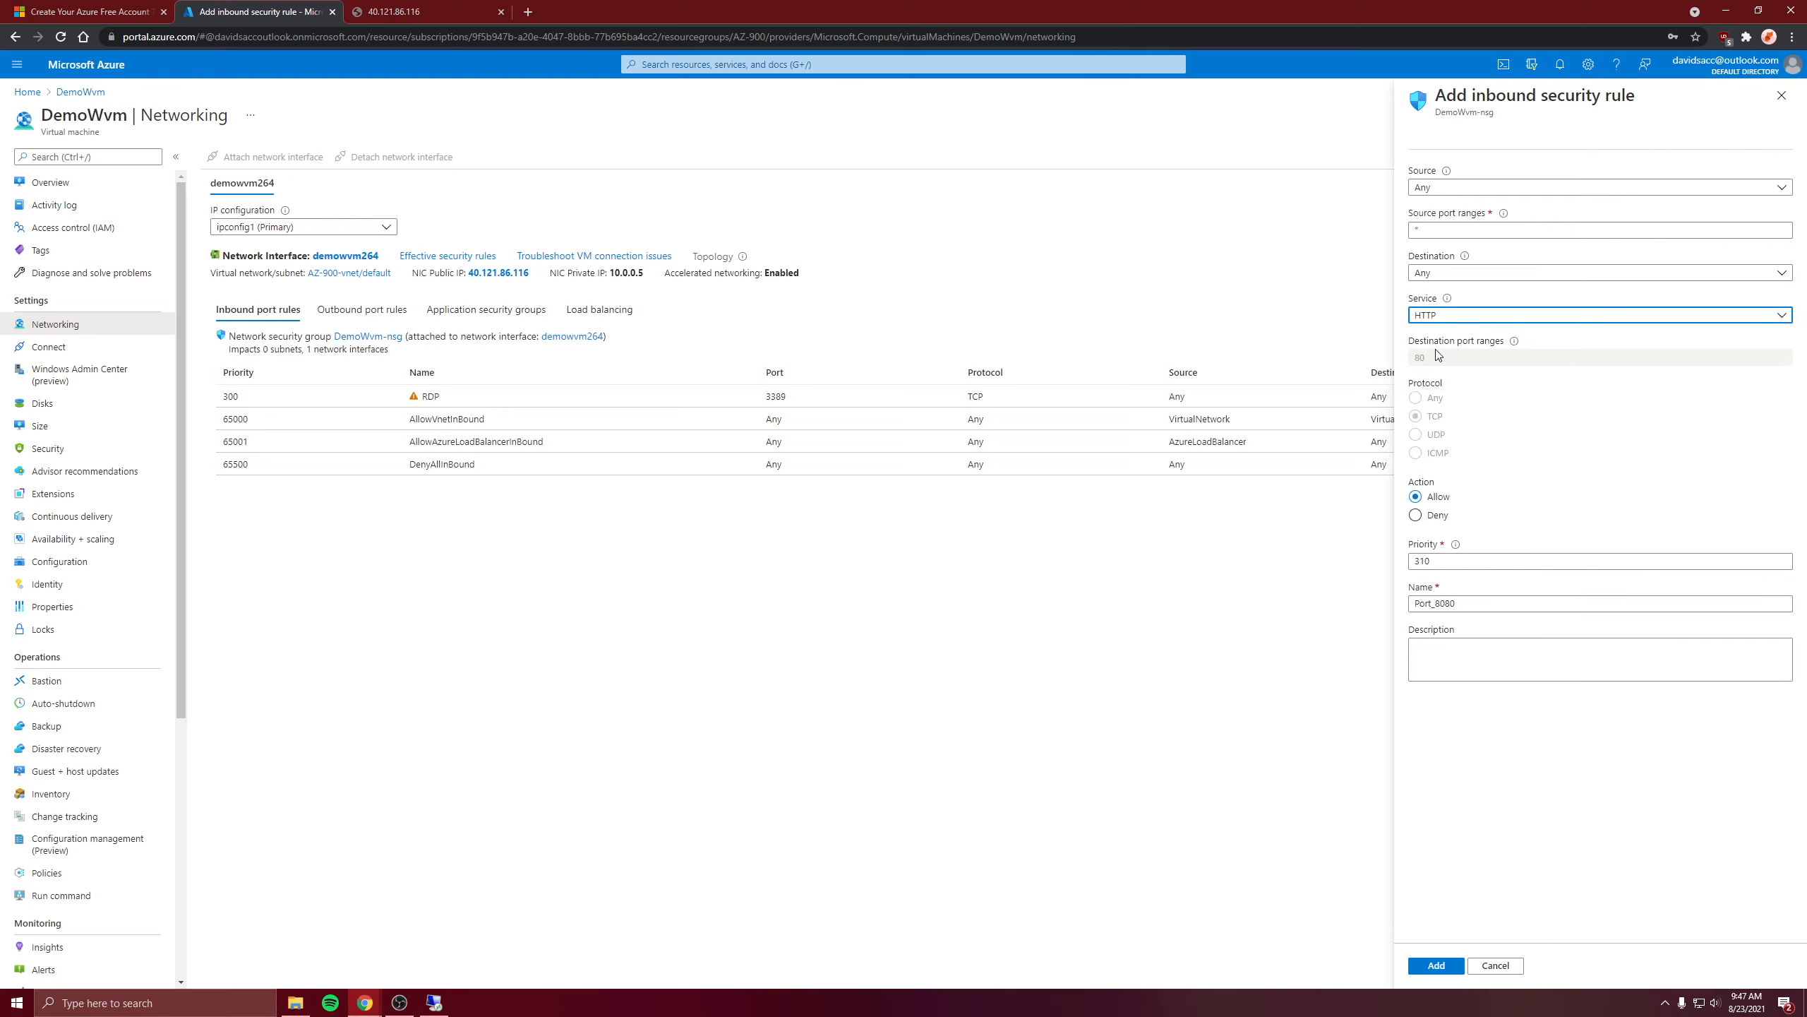
double_click(1421, 359)
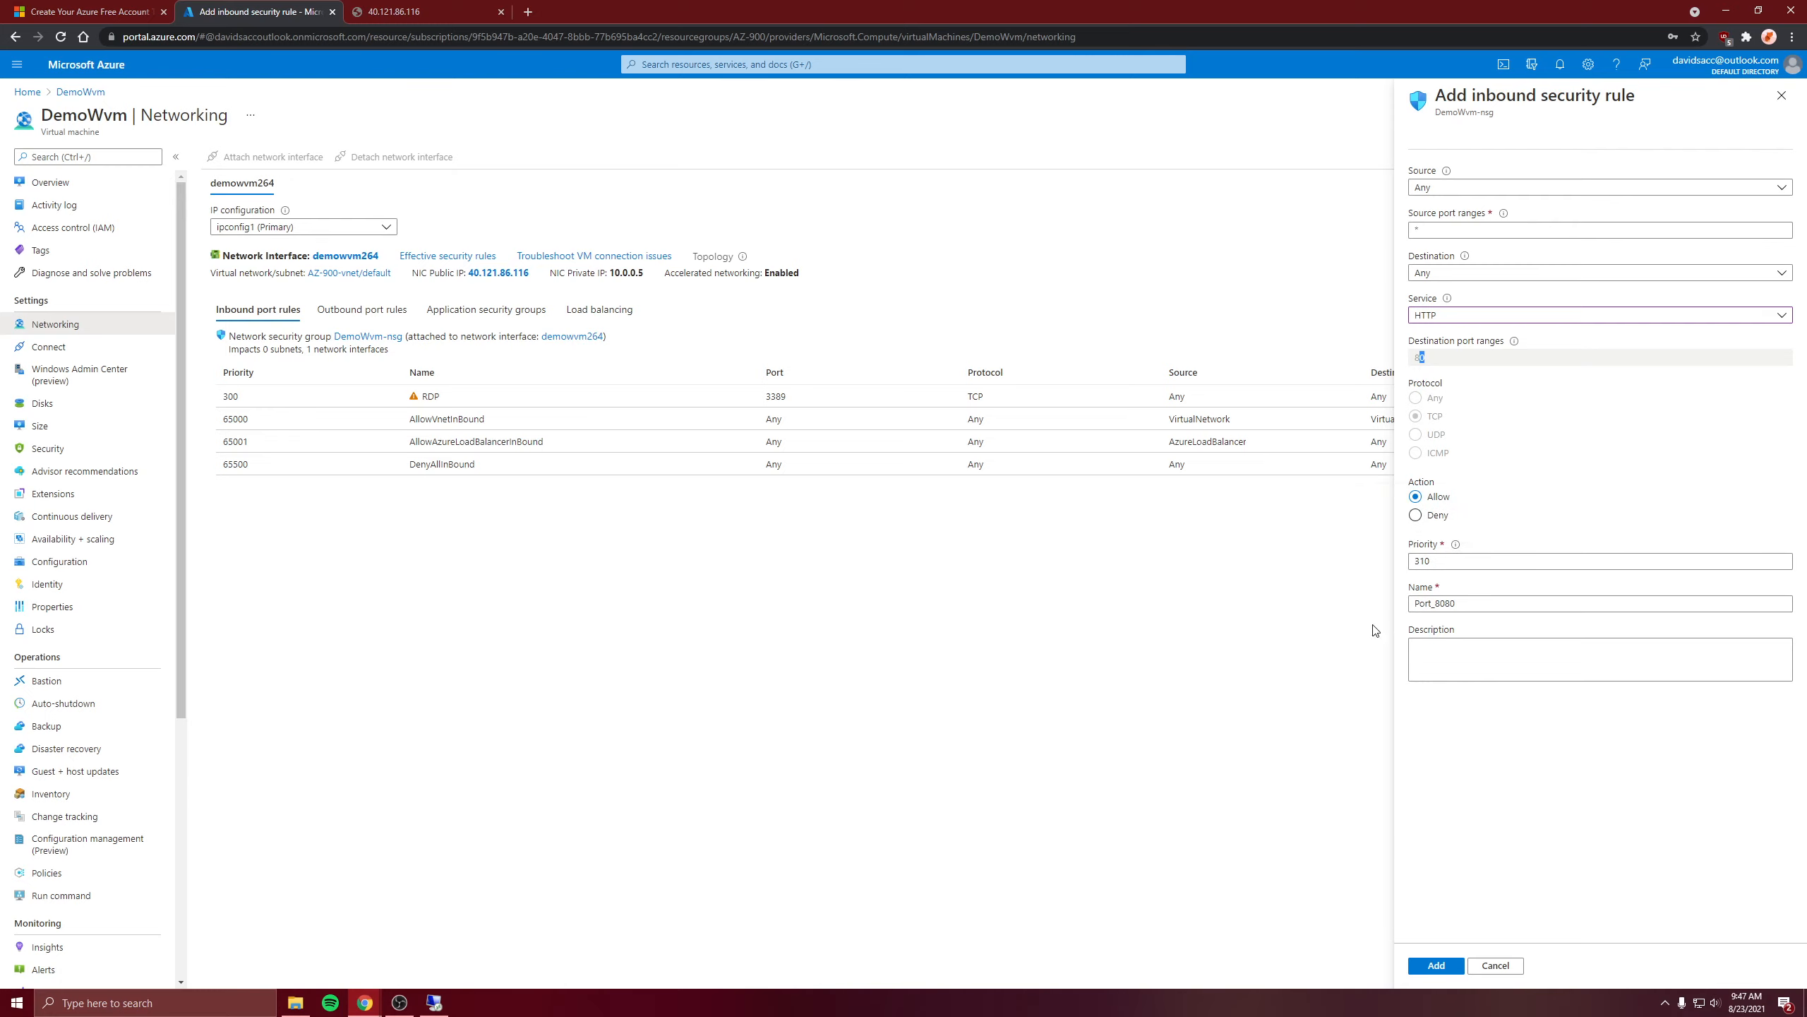
left_click(1462, 603)
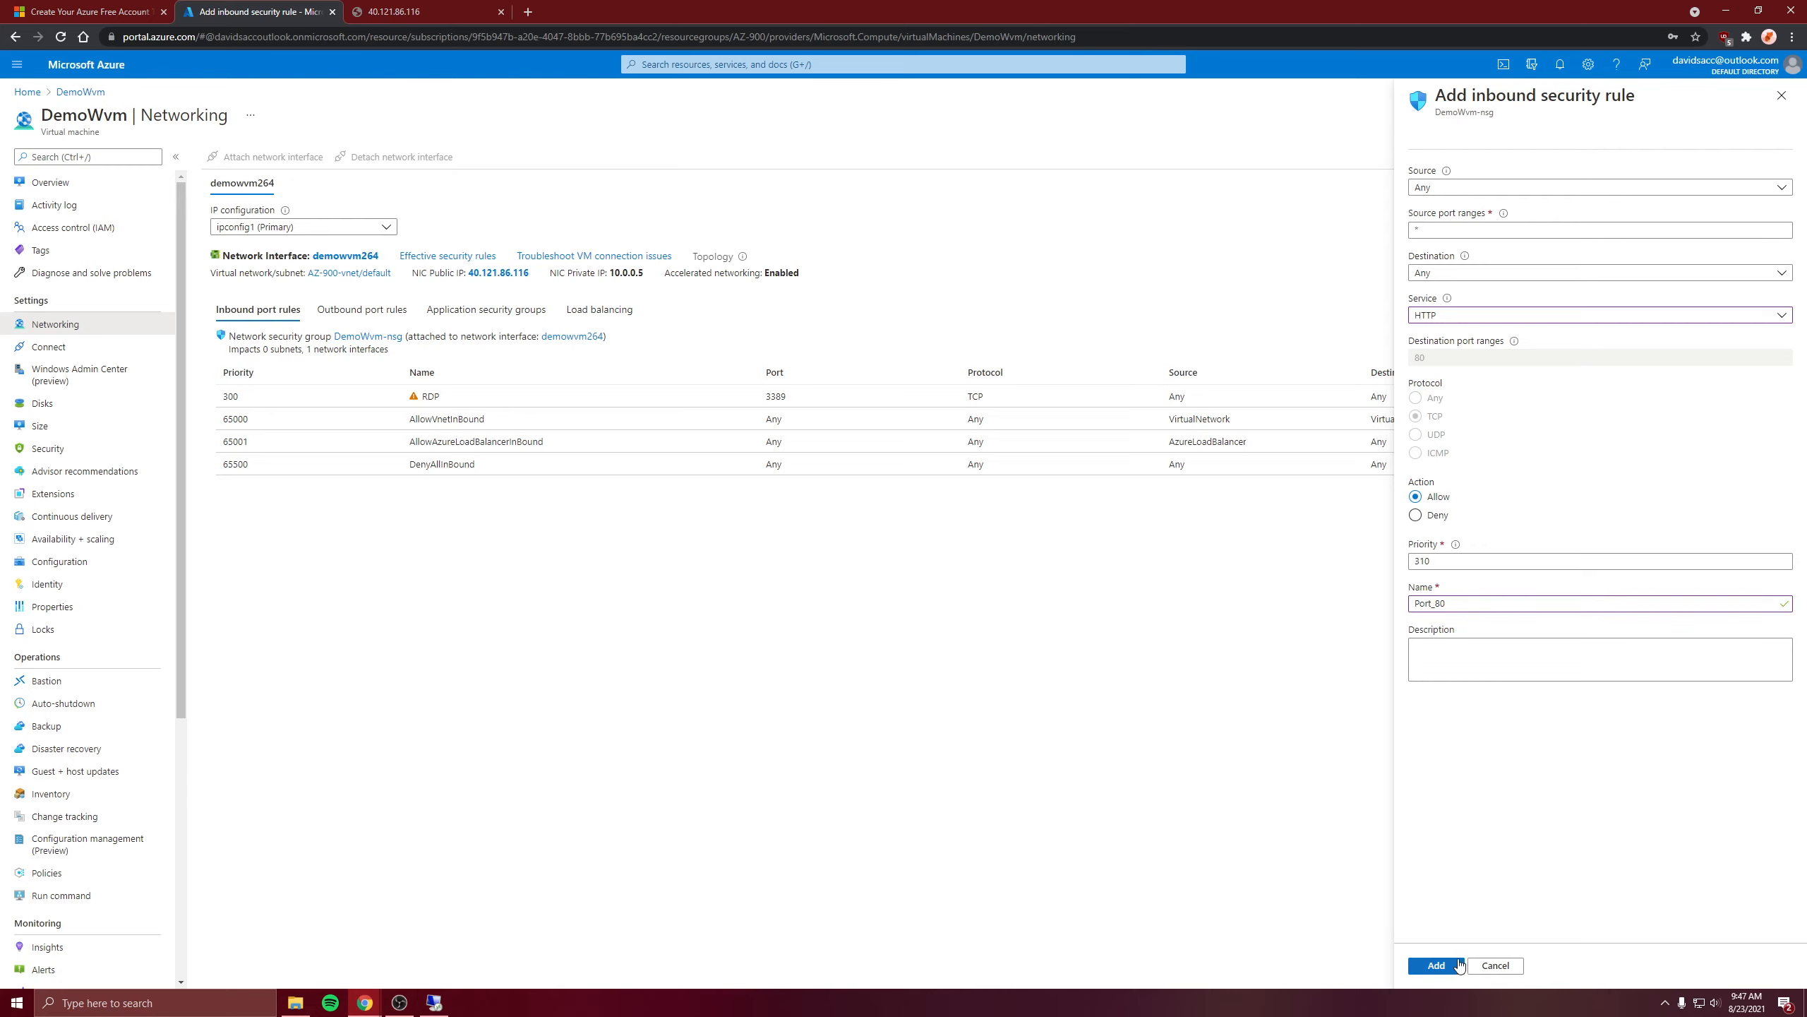
left_click(1458, 966)
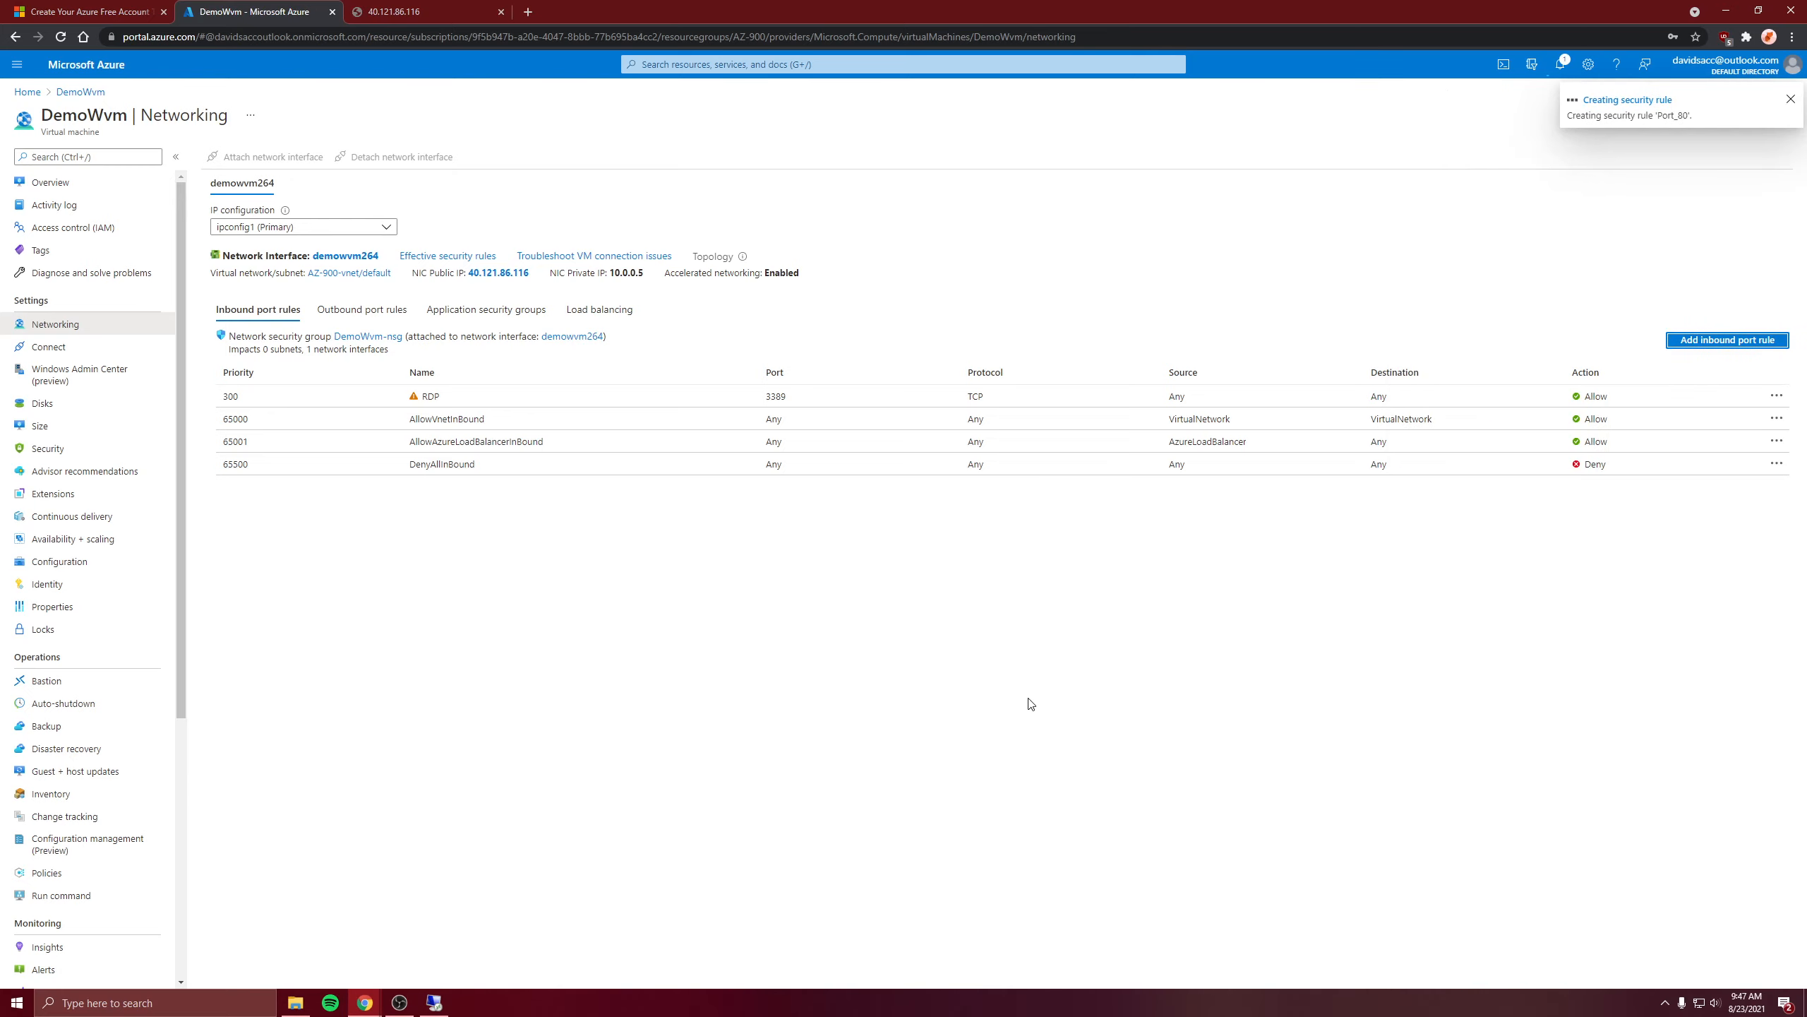
Check that the security rule has been created and try reloading the page at 40.121.86.116
left_click(455, 16)
key("F5")
left_click(254, 11)
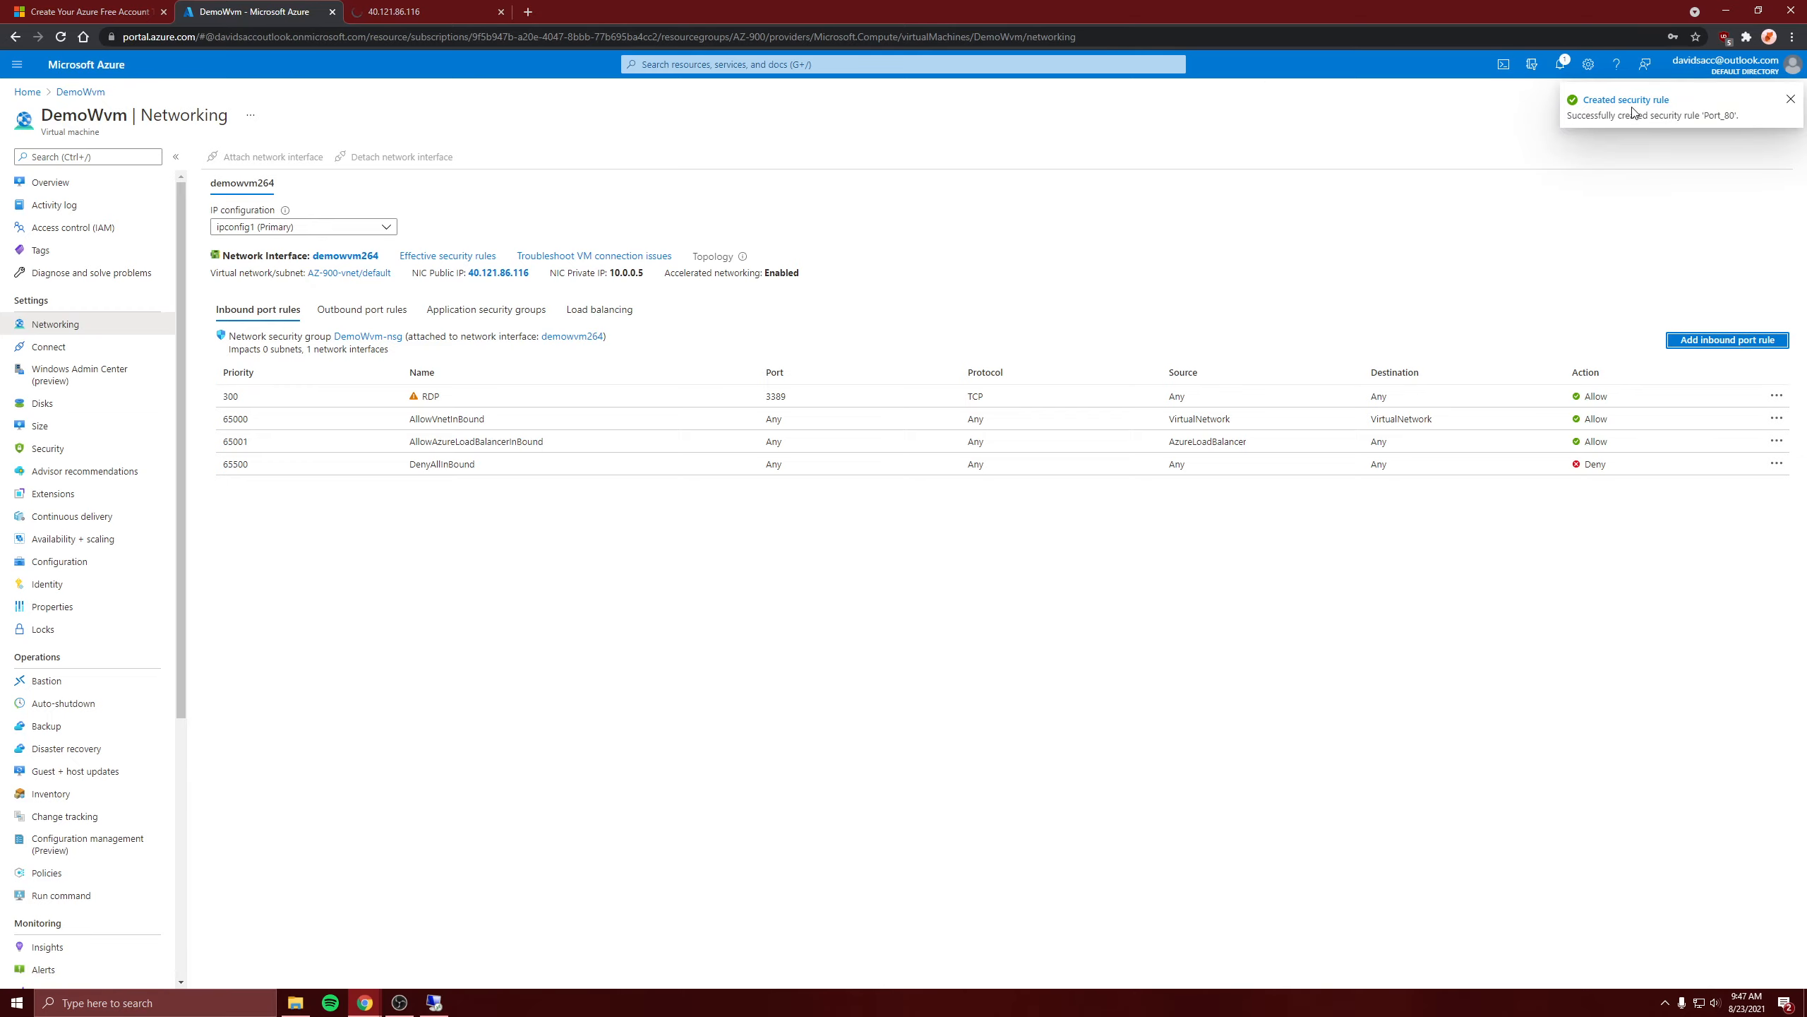
left_click(399, 12)
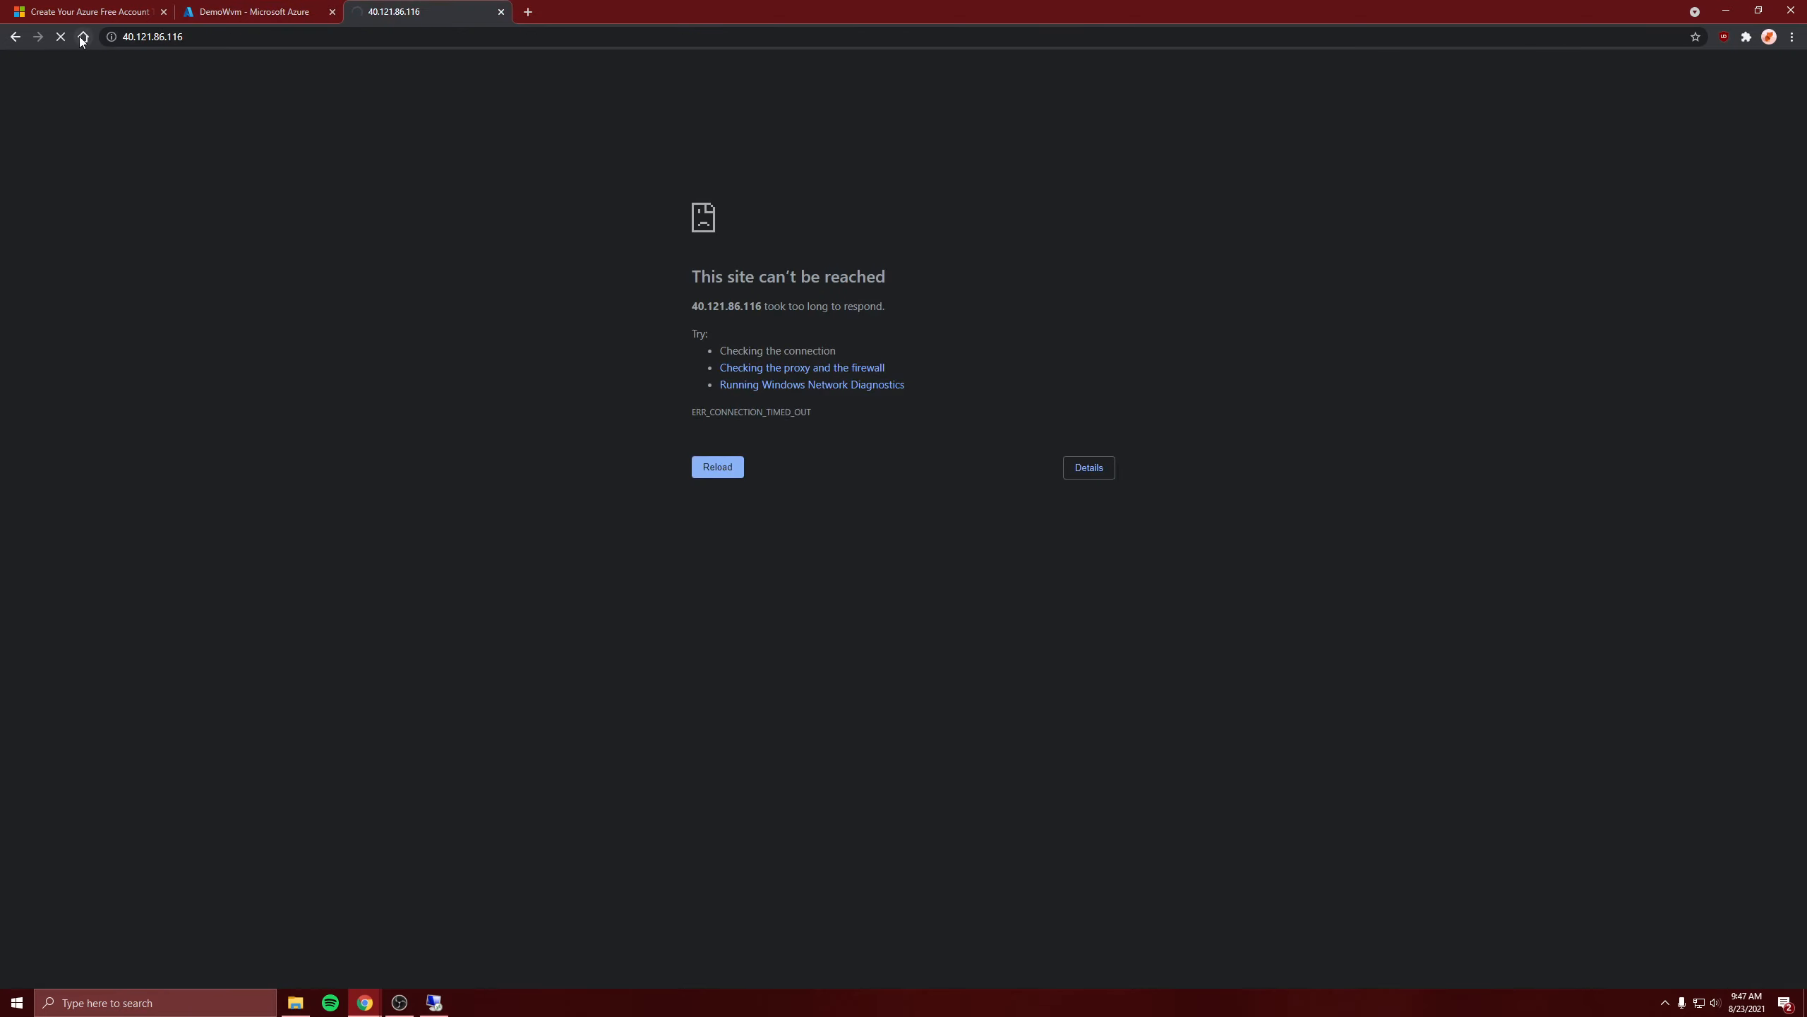
left_click(213, 40)
key("ctrl+c")
key("Return")
left_click(61, 37)
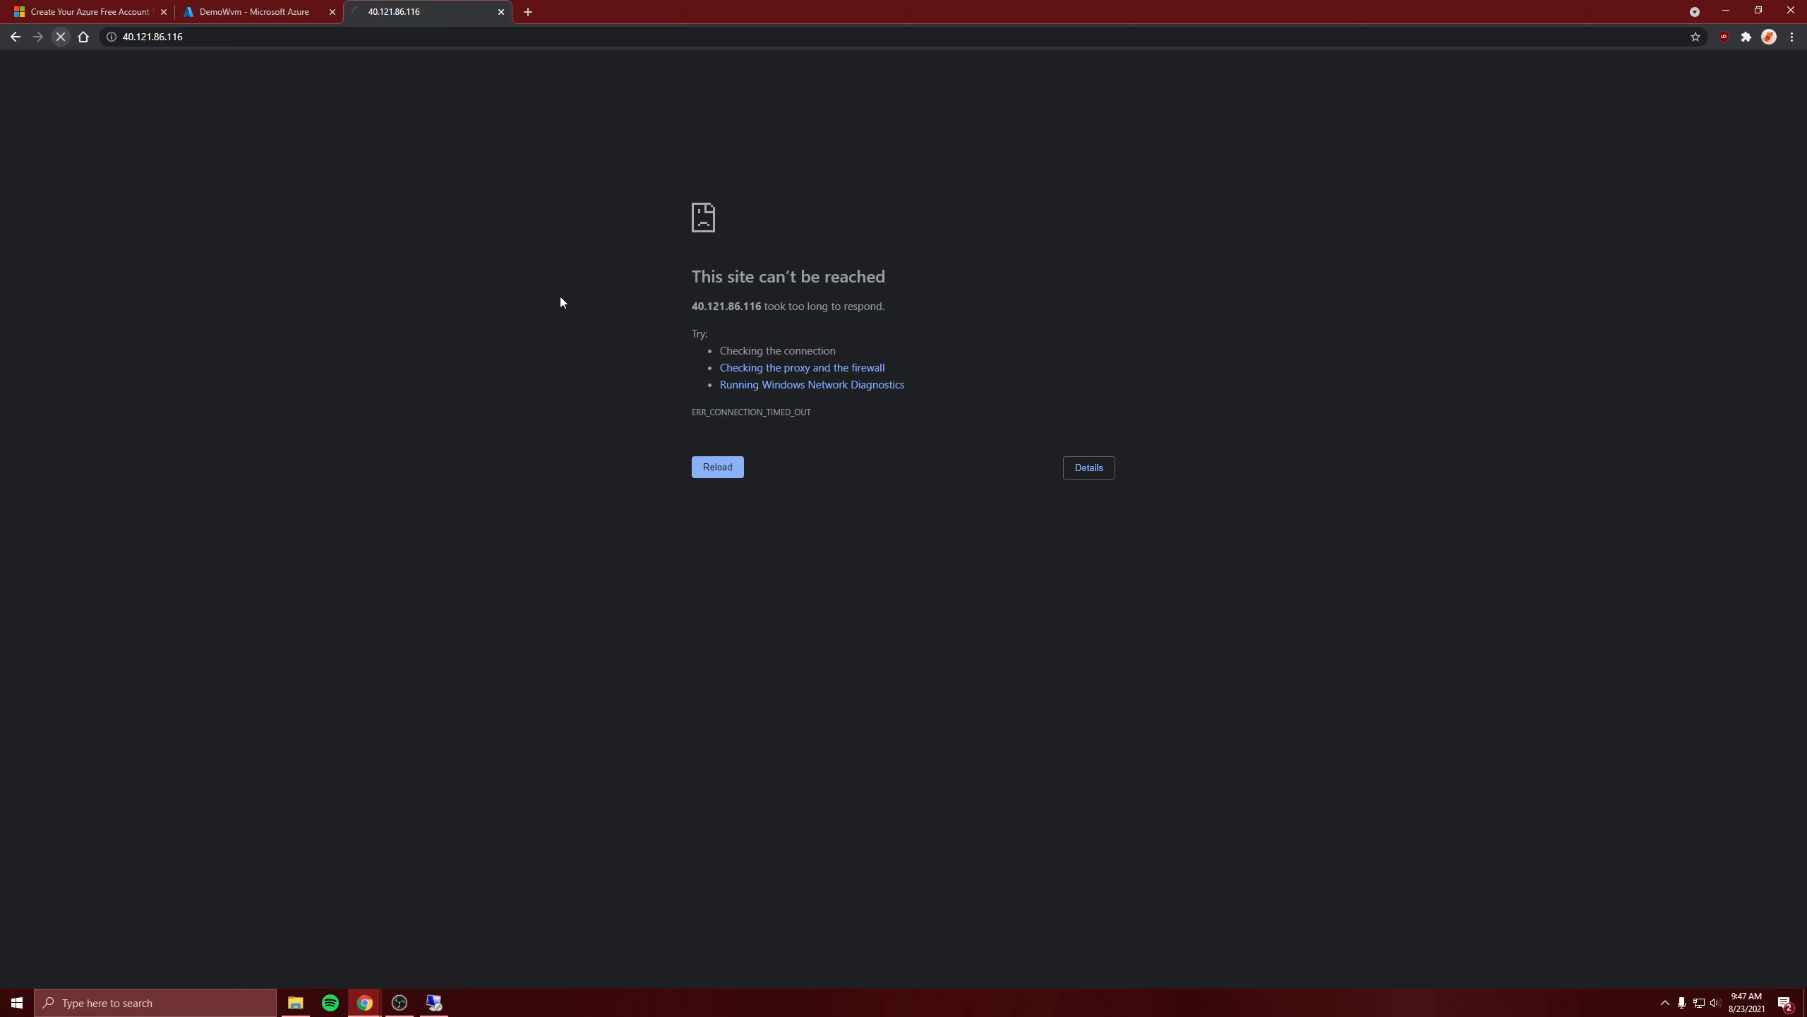
Return to the DemoWvm overview and recheck the page loading at its public IP address
left_click(260, 12)
left_click(105, 187)
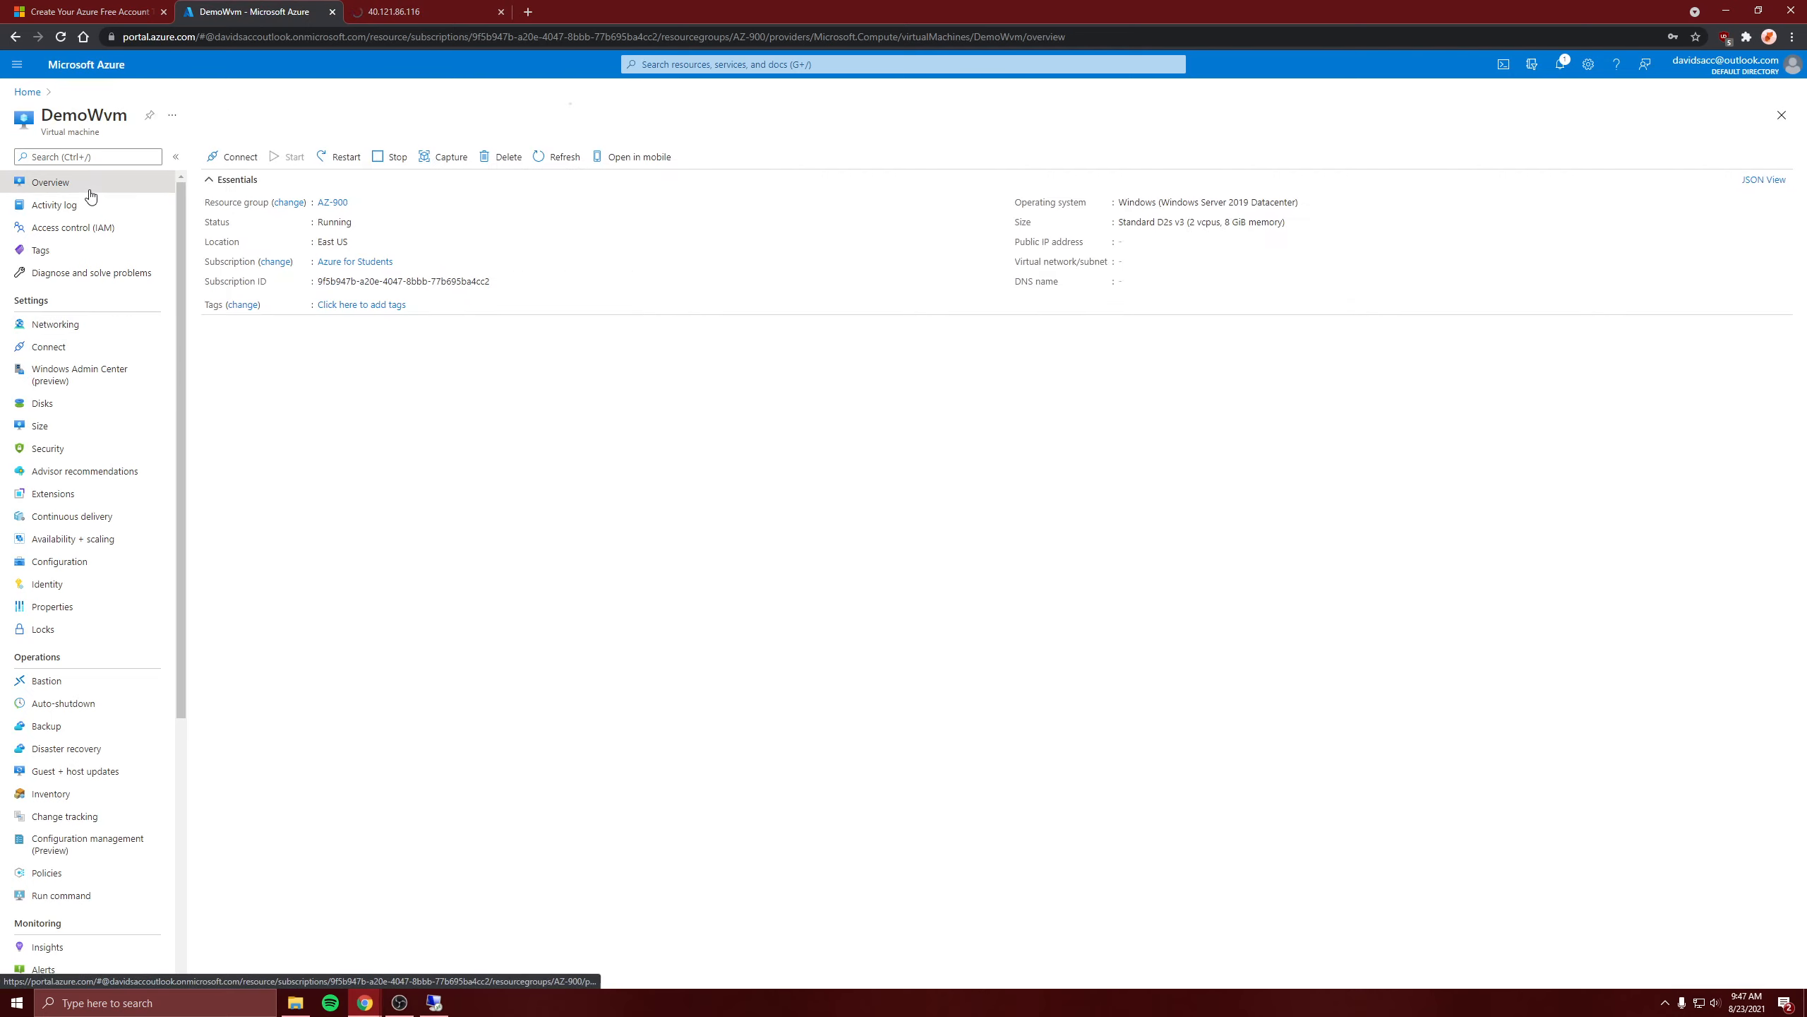
left_click(391, 12)
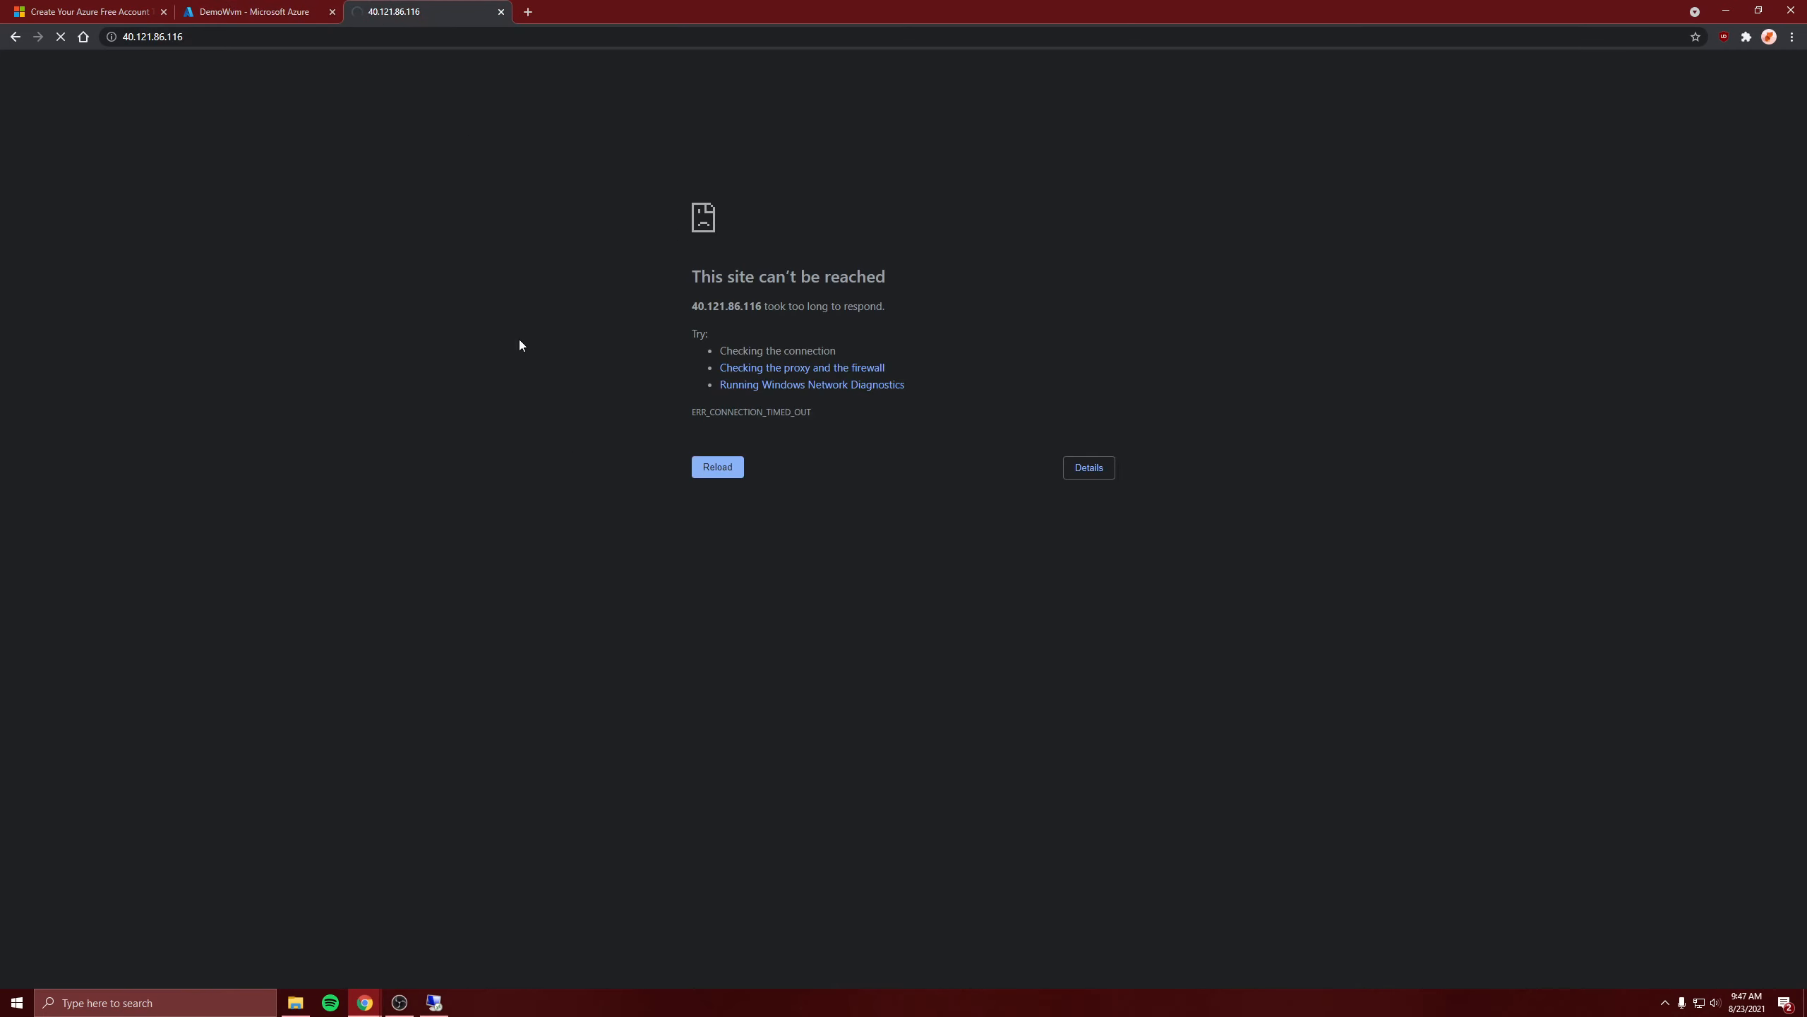
left_click(276, 13)
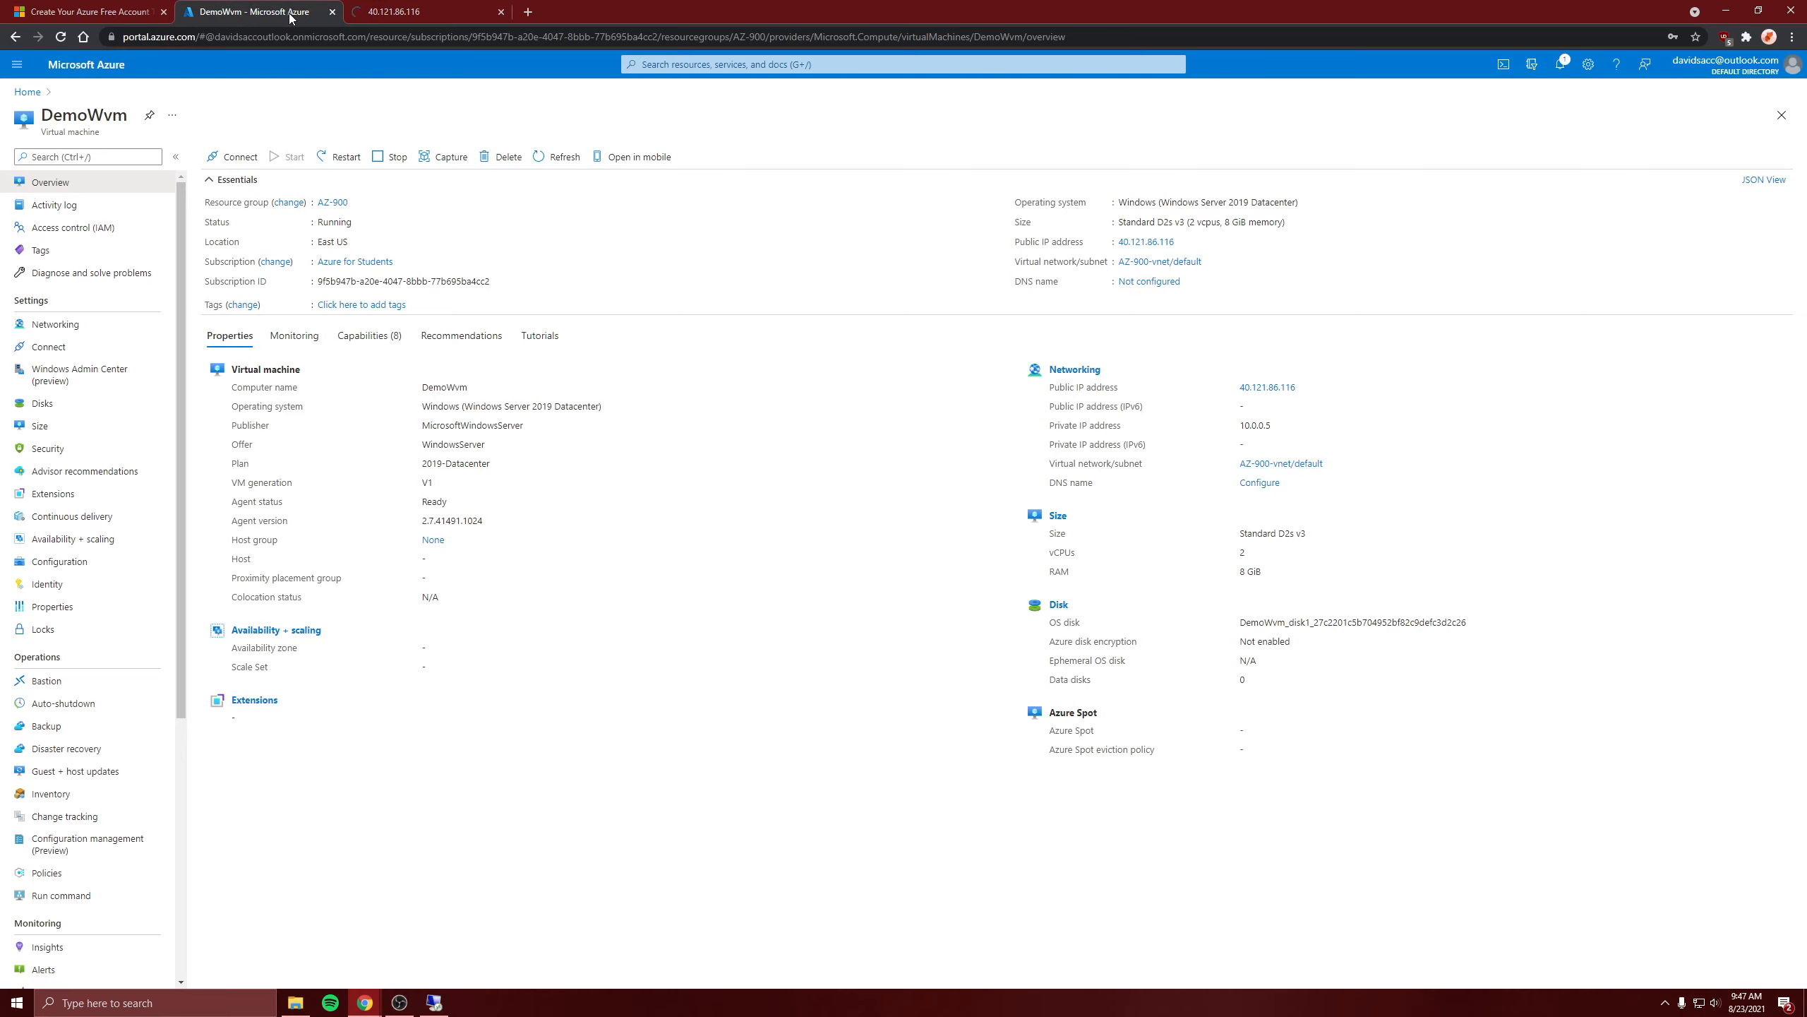
left_click(375, 13)
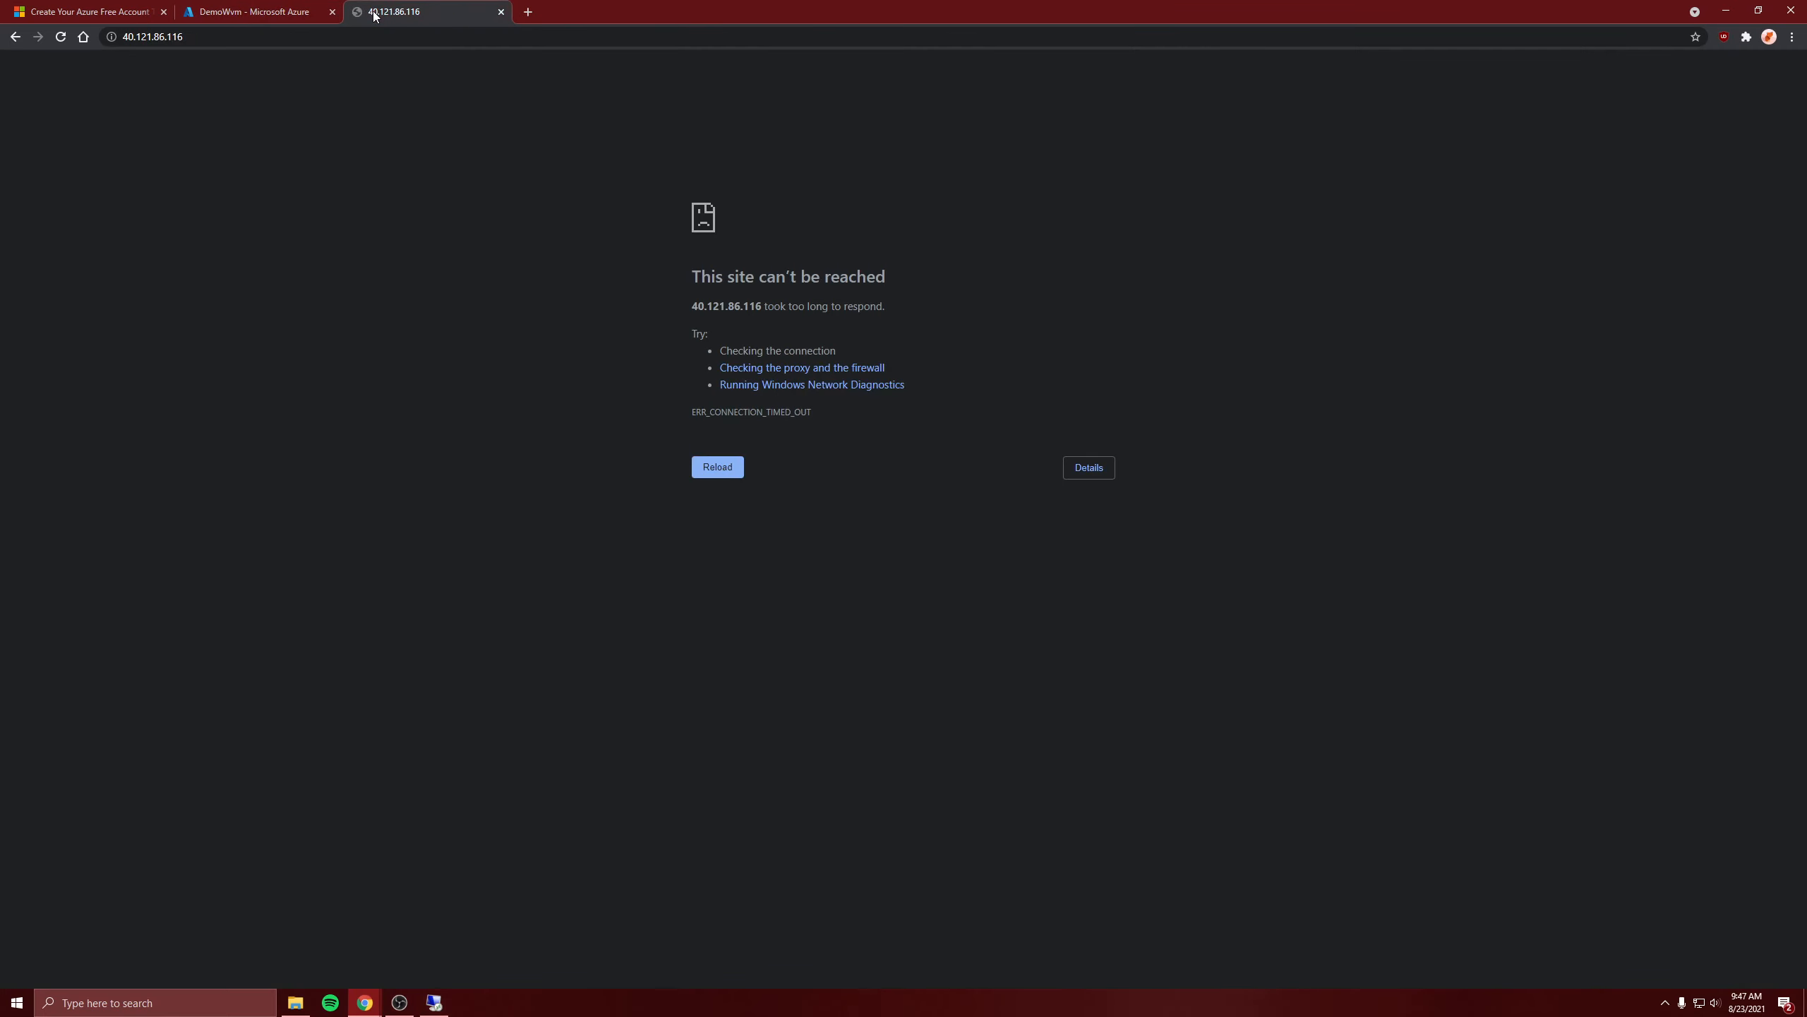
left_click(243, 13)
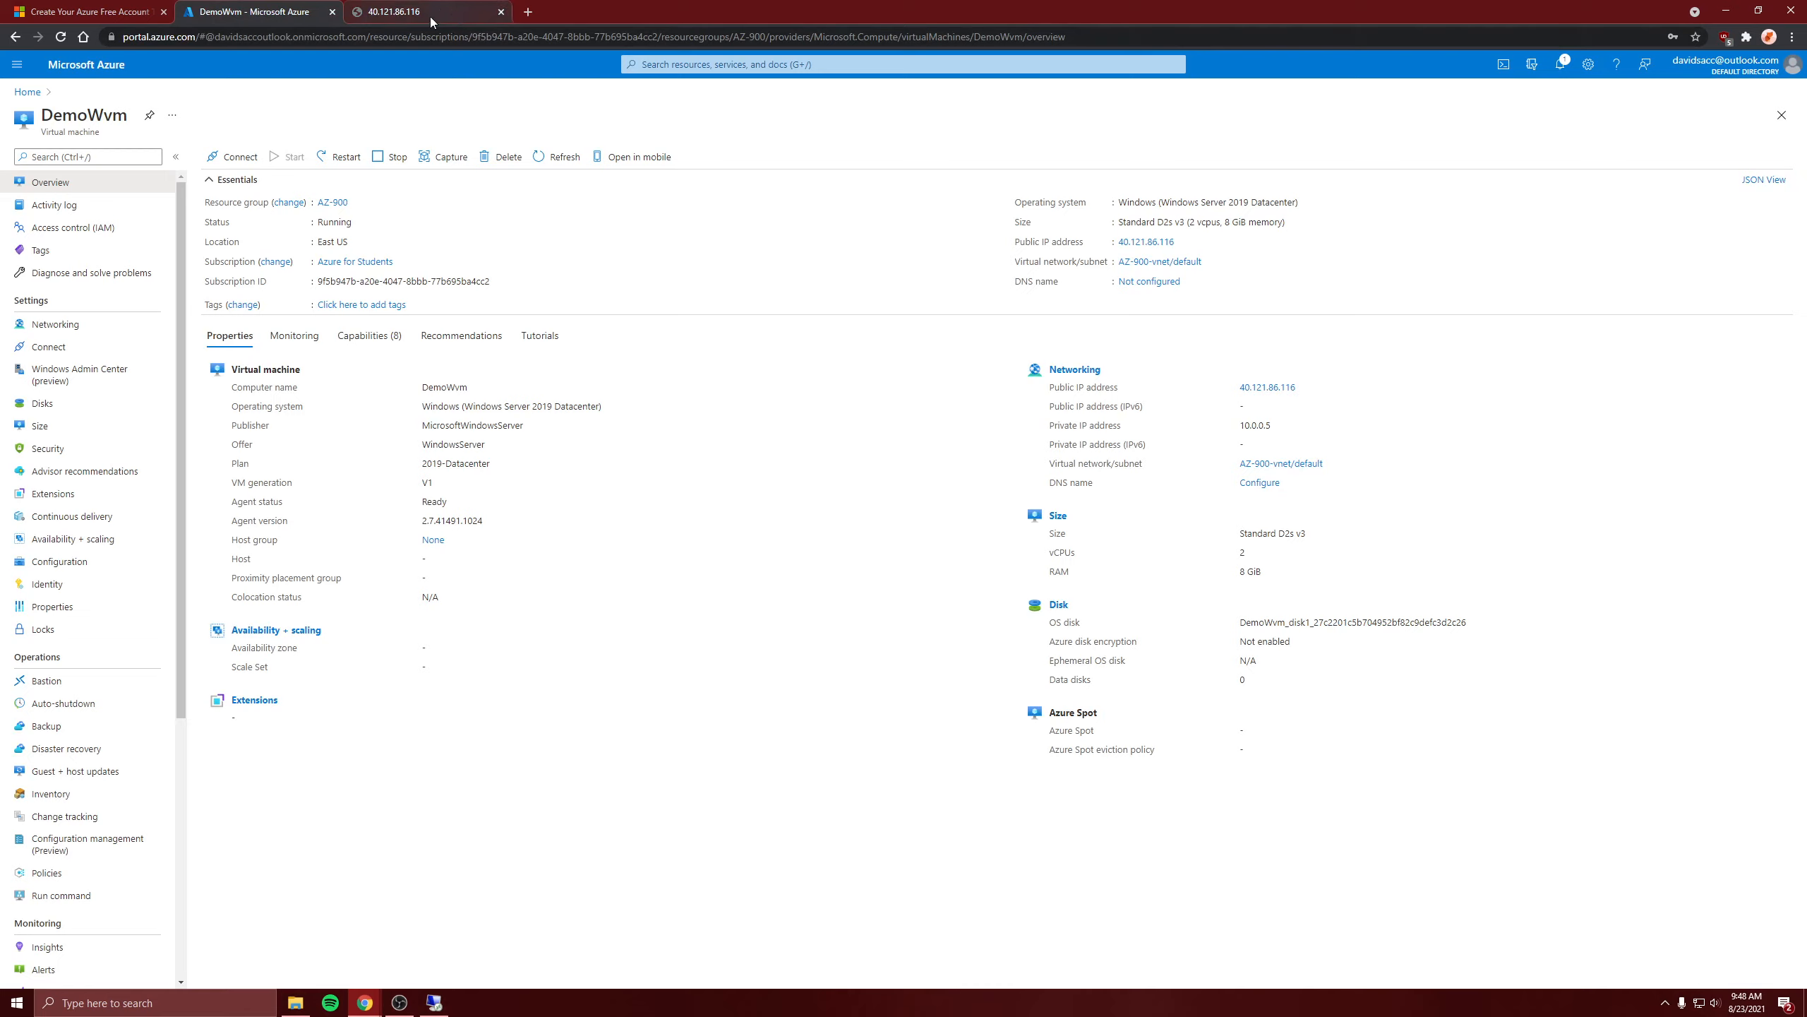
Close the unreachable page and try loading 40.121.86.116 in a fresh browser tab
left_click(501, 12)
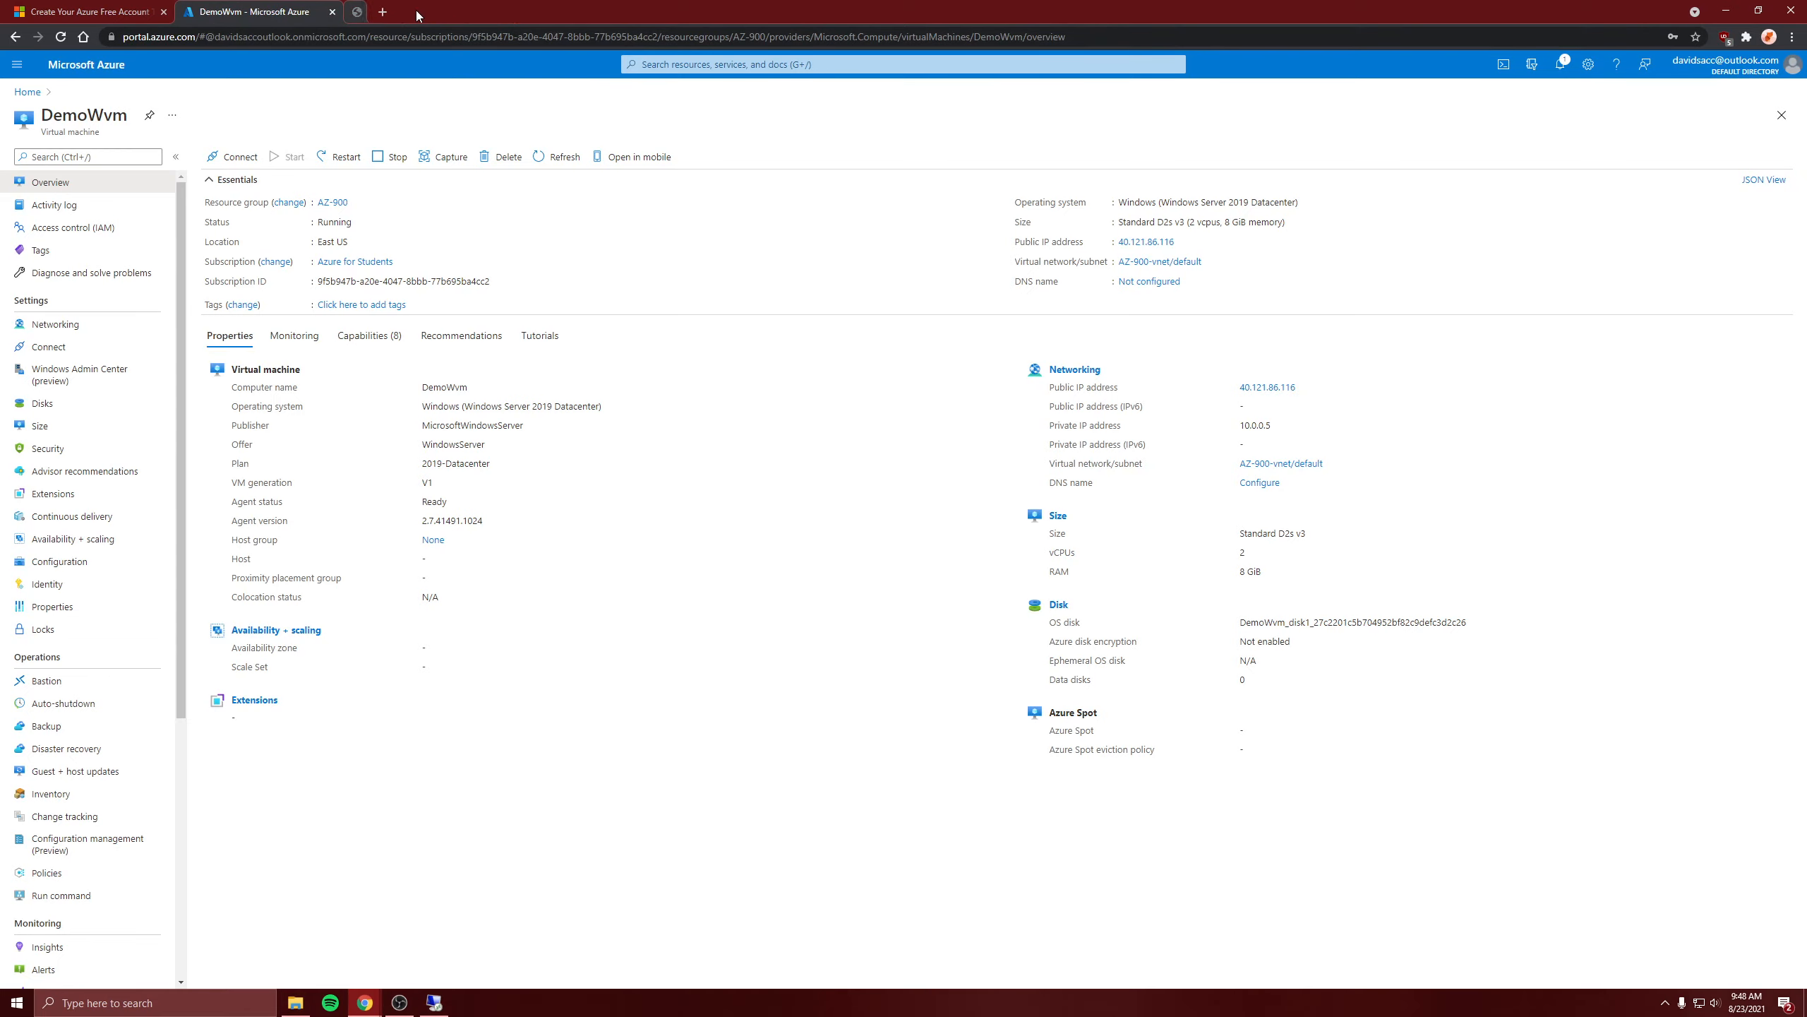
left_click(371, 12)
key("ctrl+v")
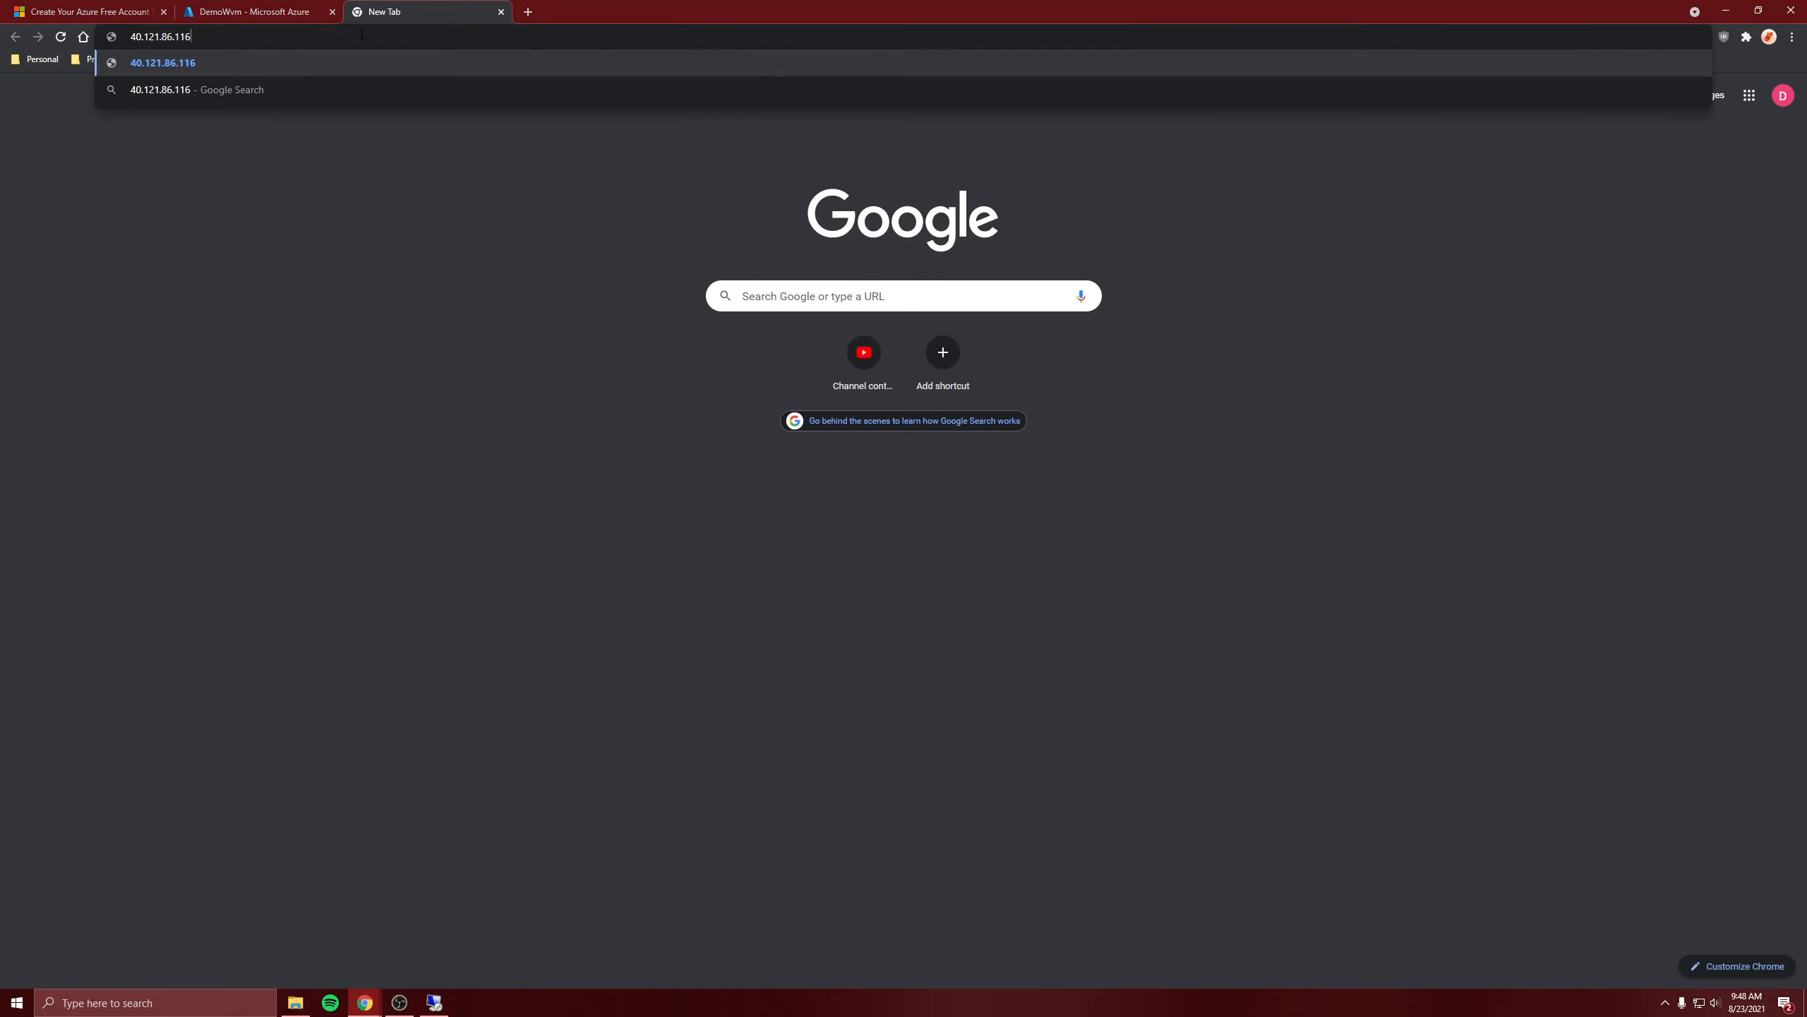
key("Return")
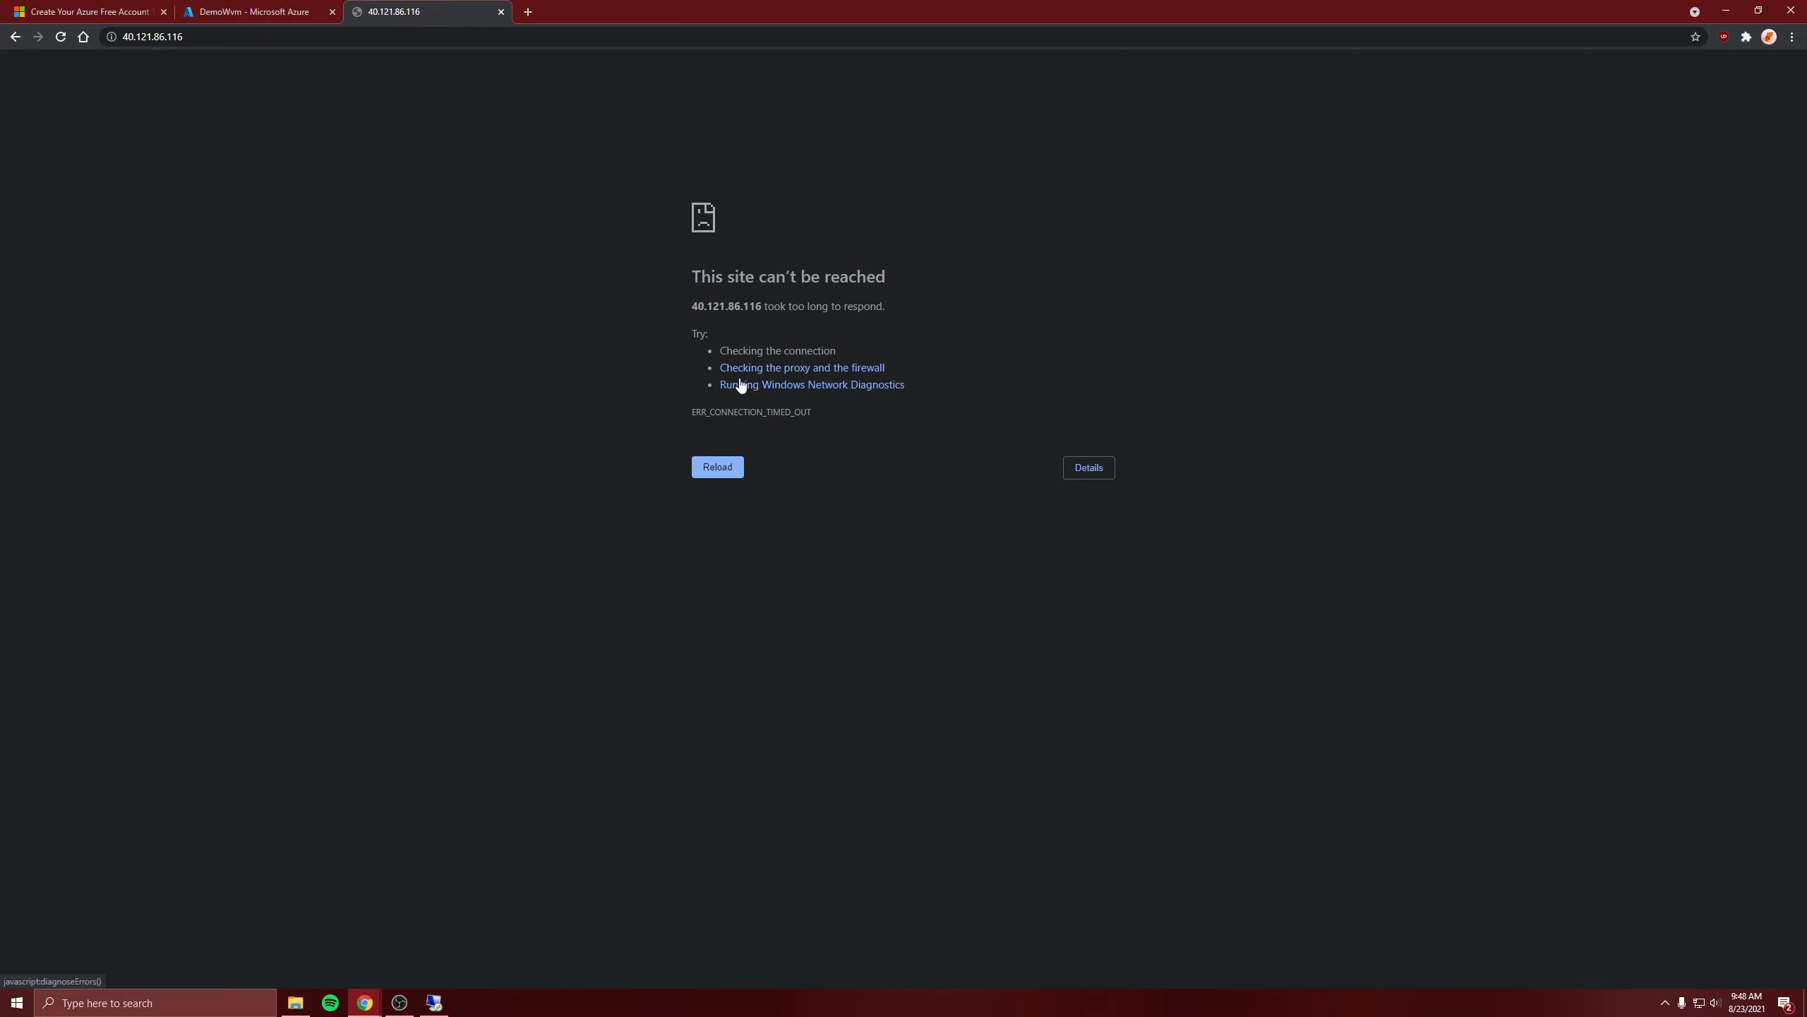
Review the Port_80 rule's settings in DemoWvm's networking page and check the site tab again
left_click(301, 16)
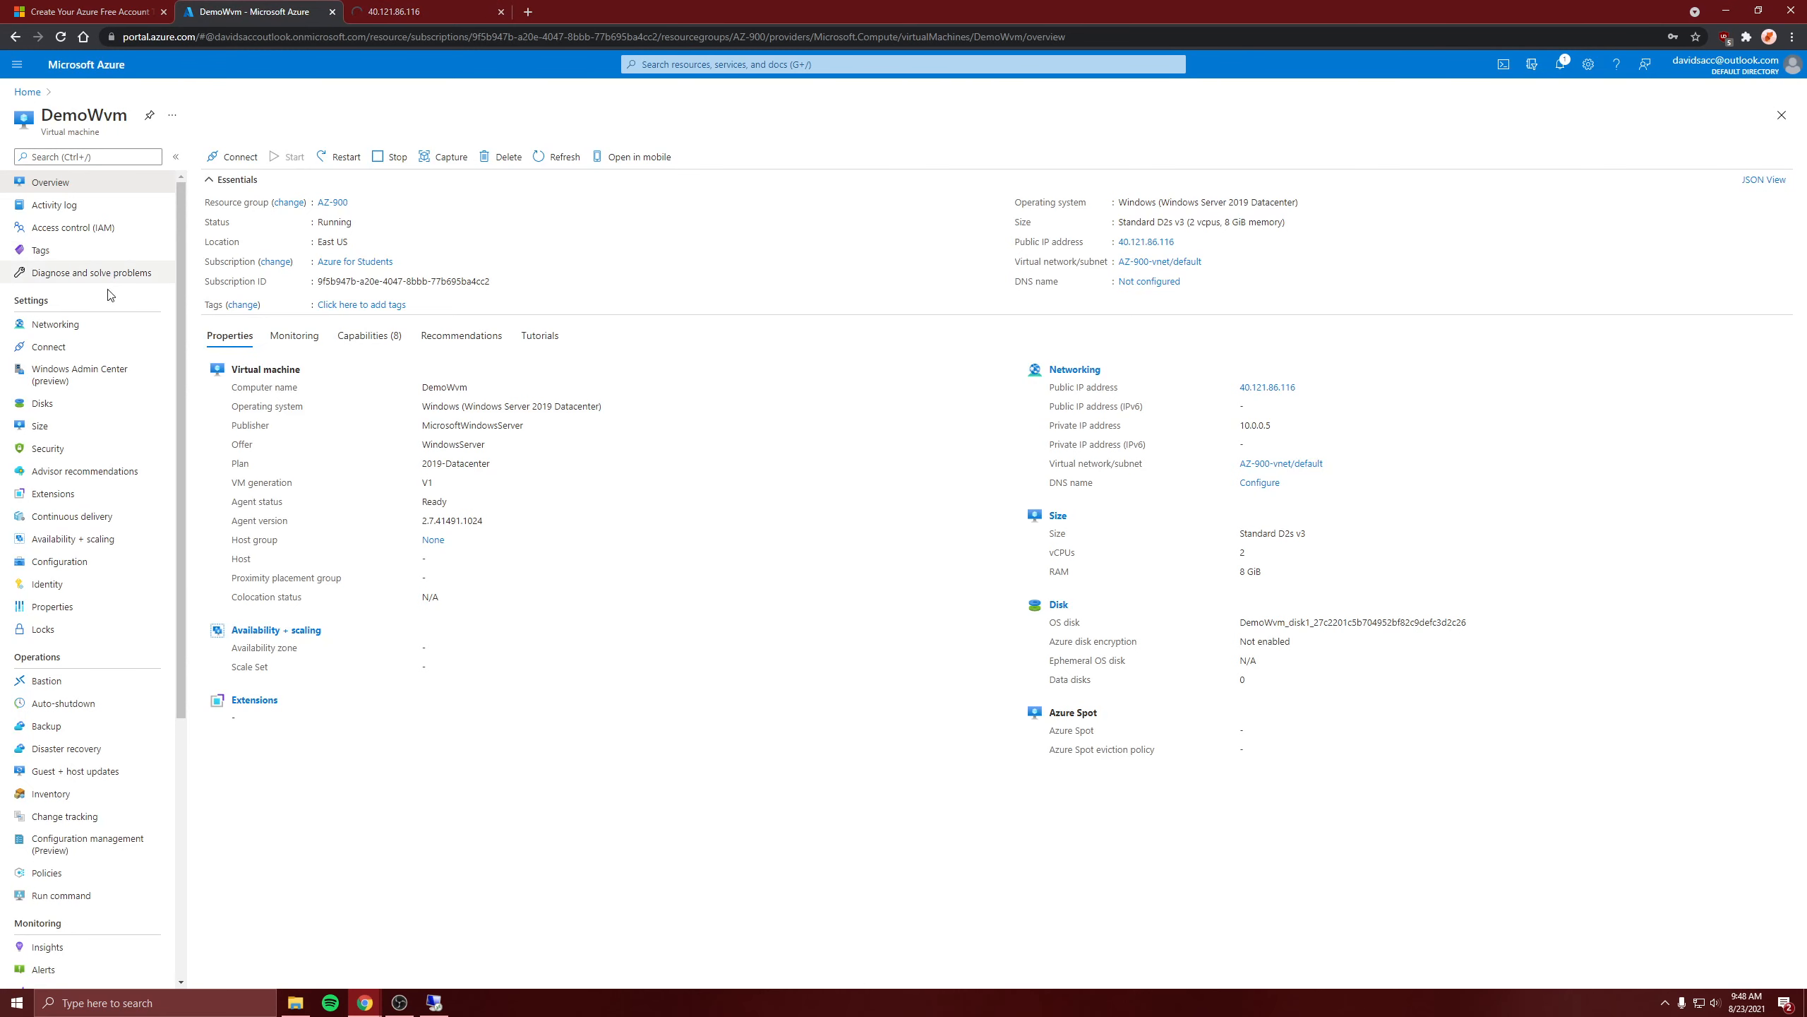
left_click(100, 325)
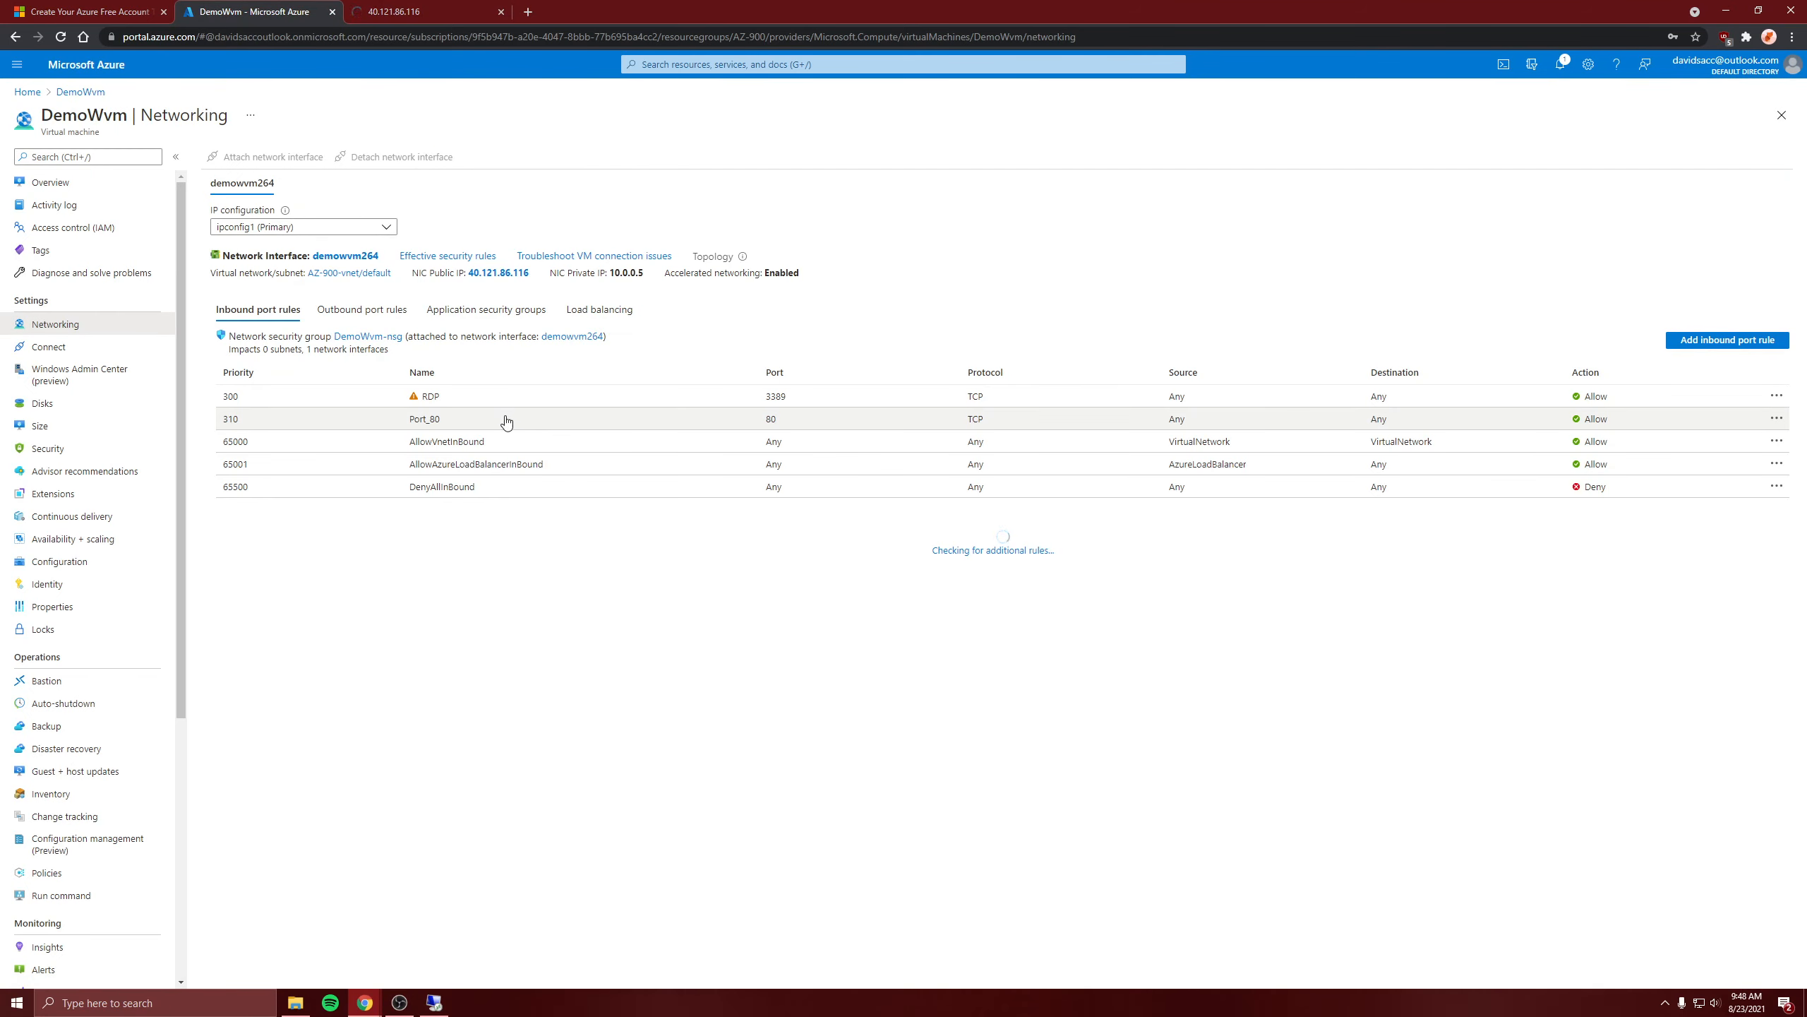
left_click(507, 418)
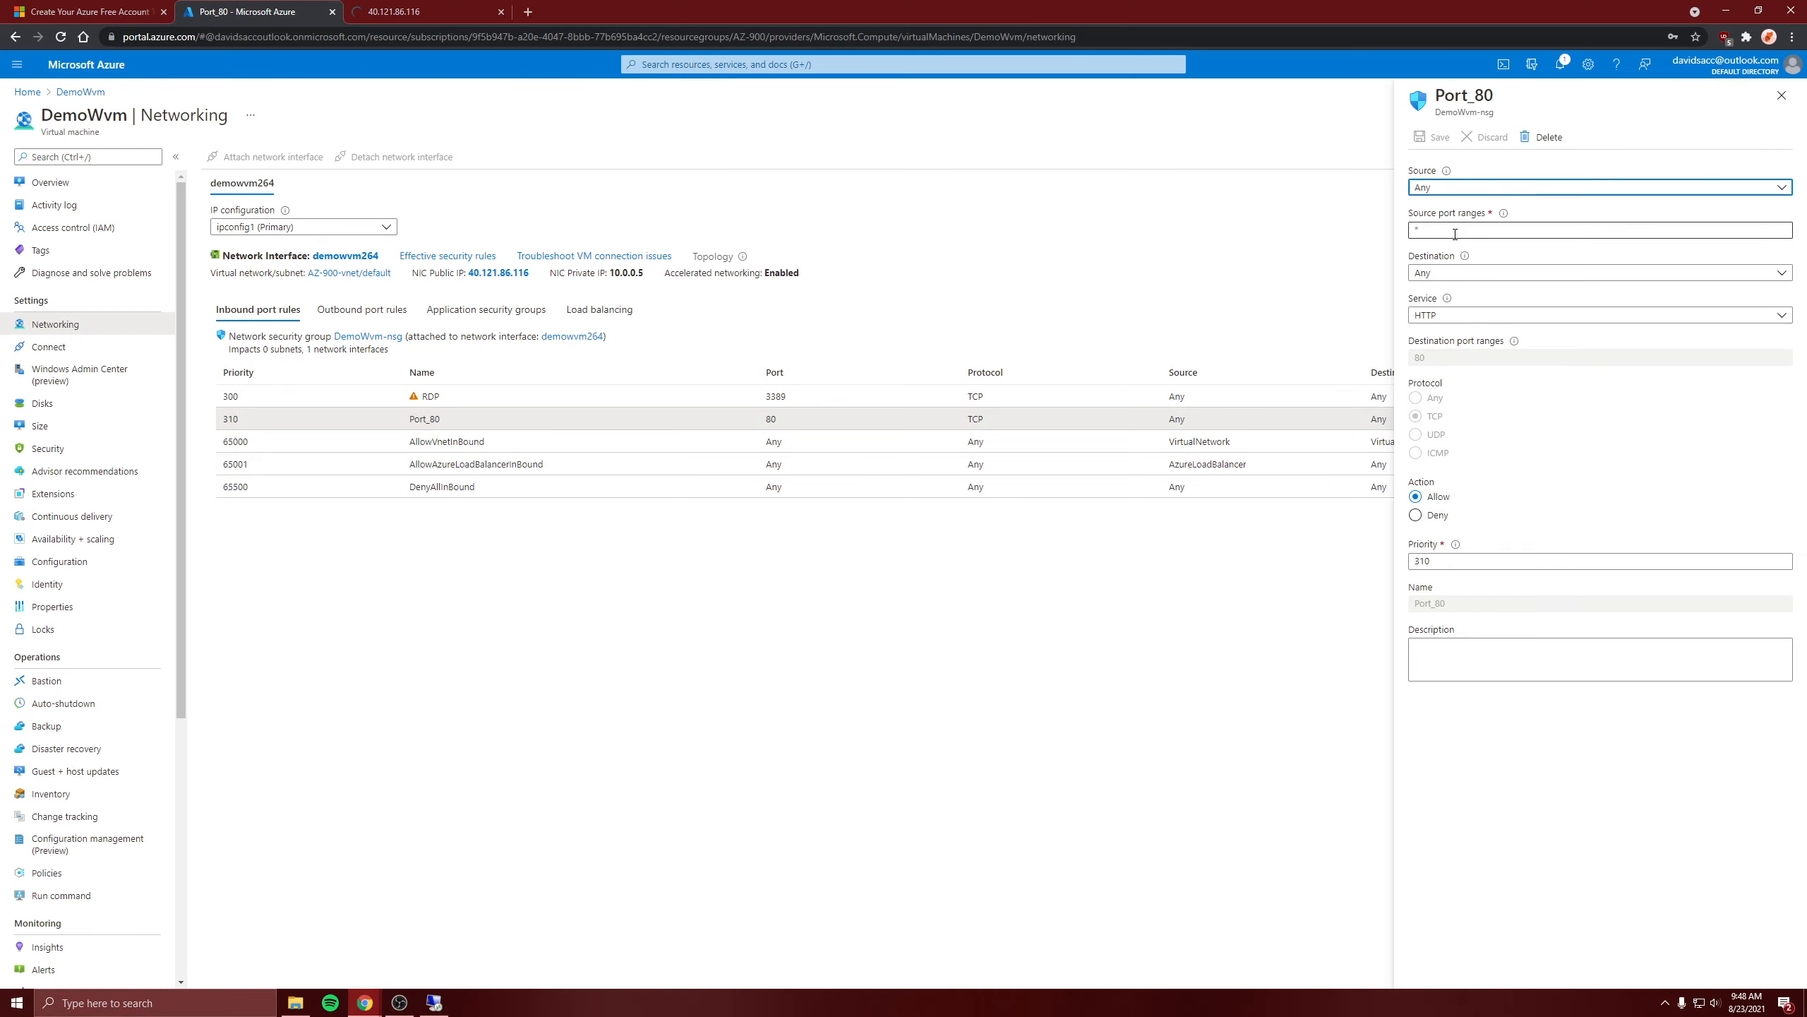
left_click(398, 12)
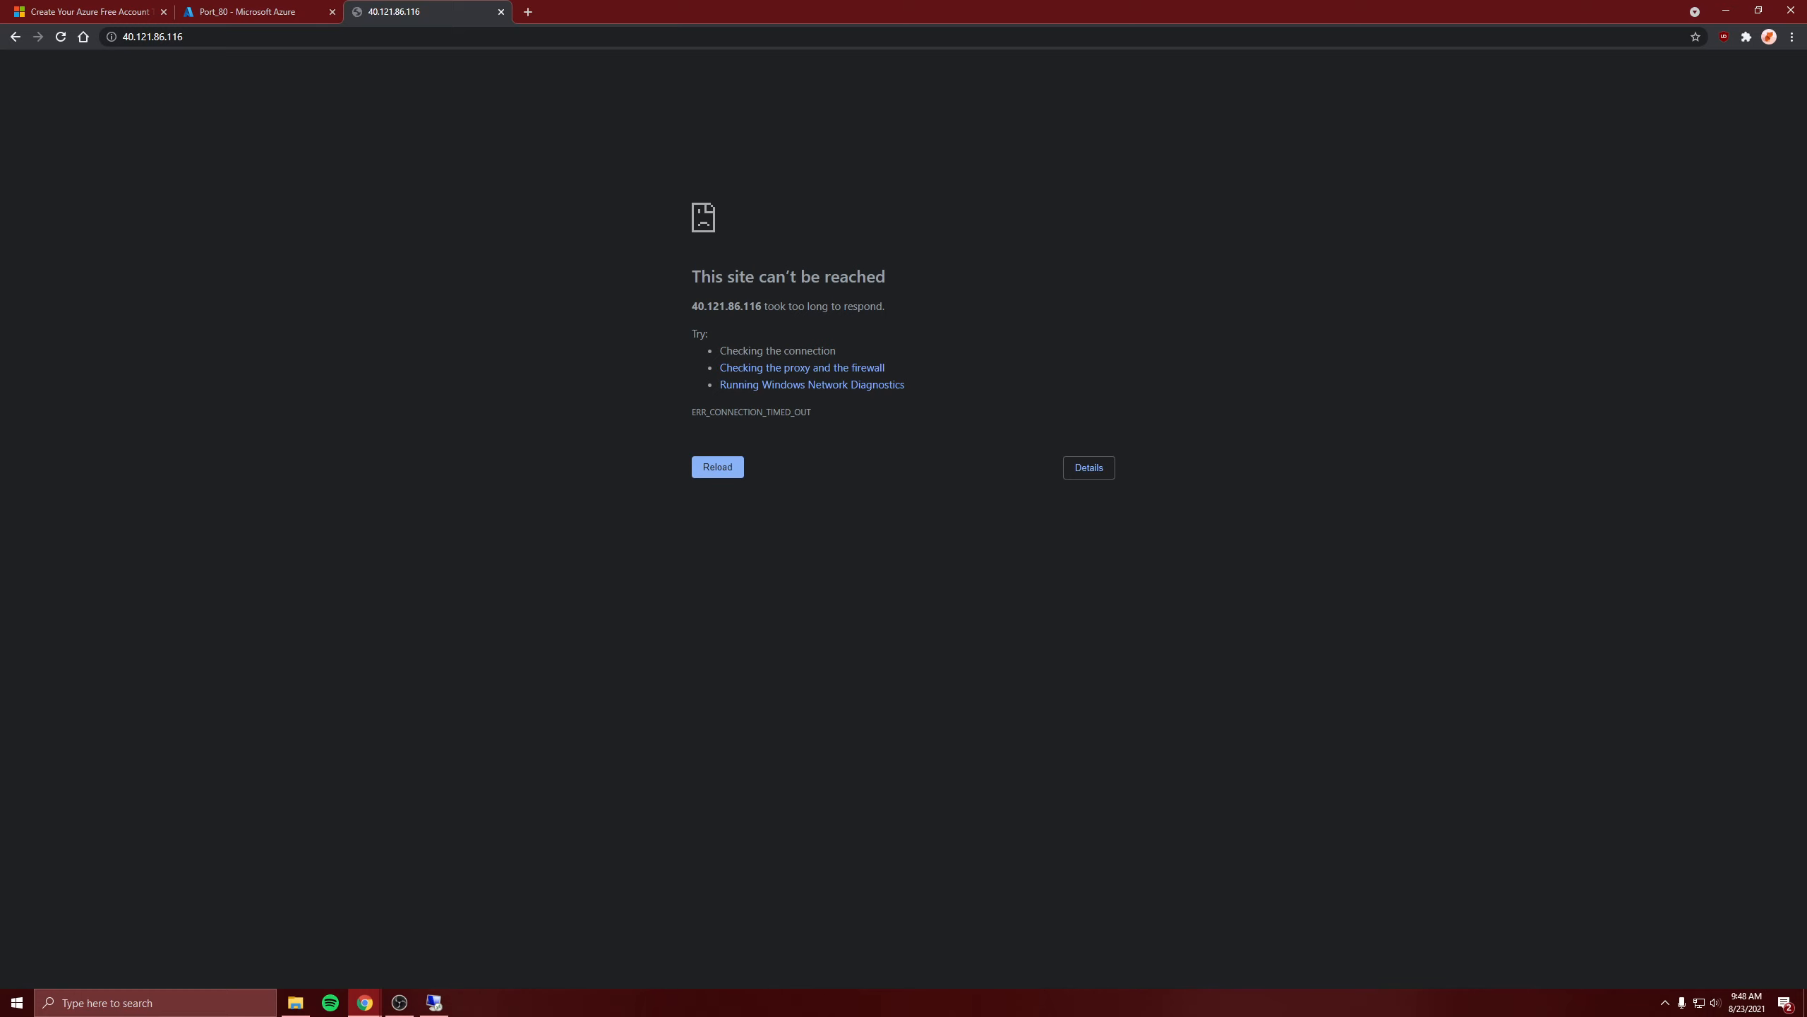
Close the failed page and open 40.121.86.116 in a new browser tab
key("ctrl+w")
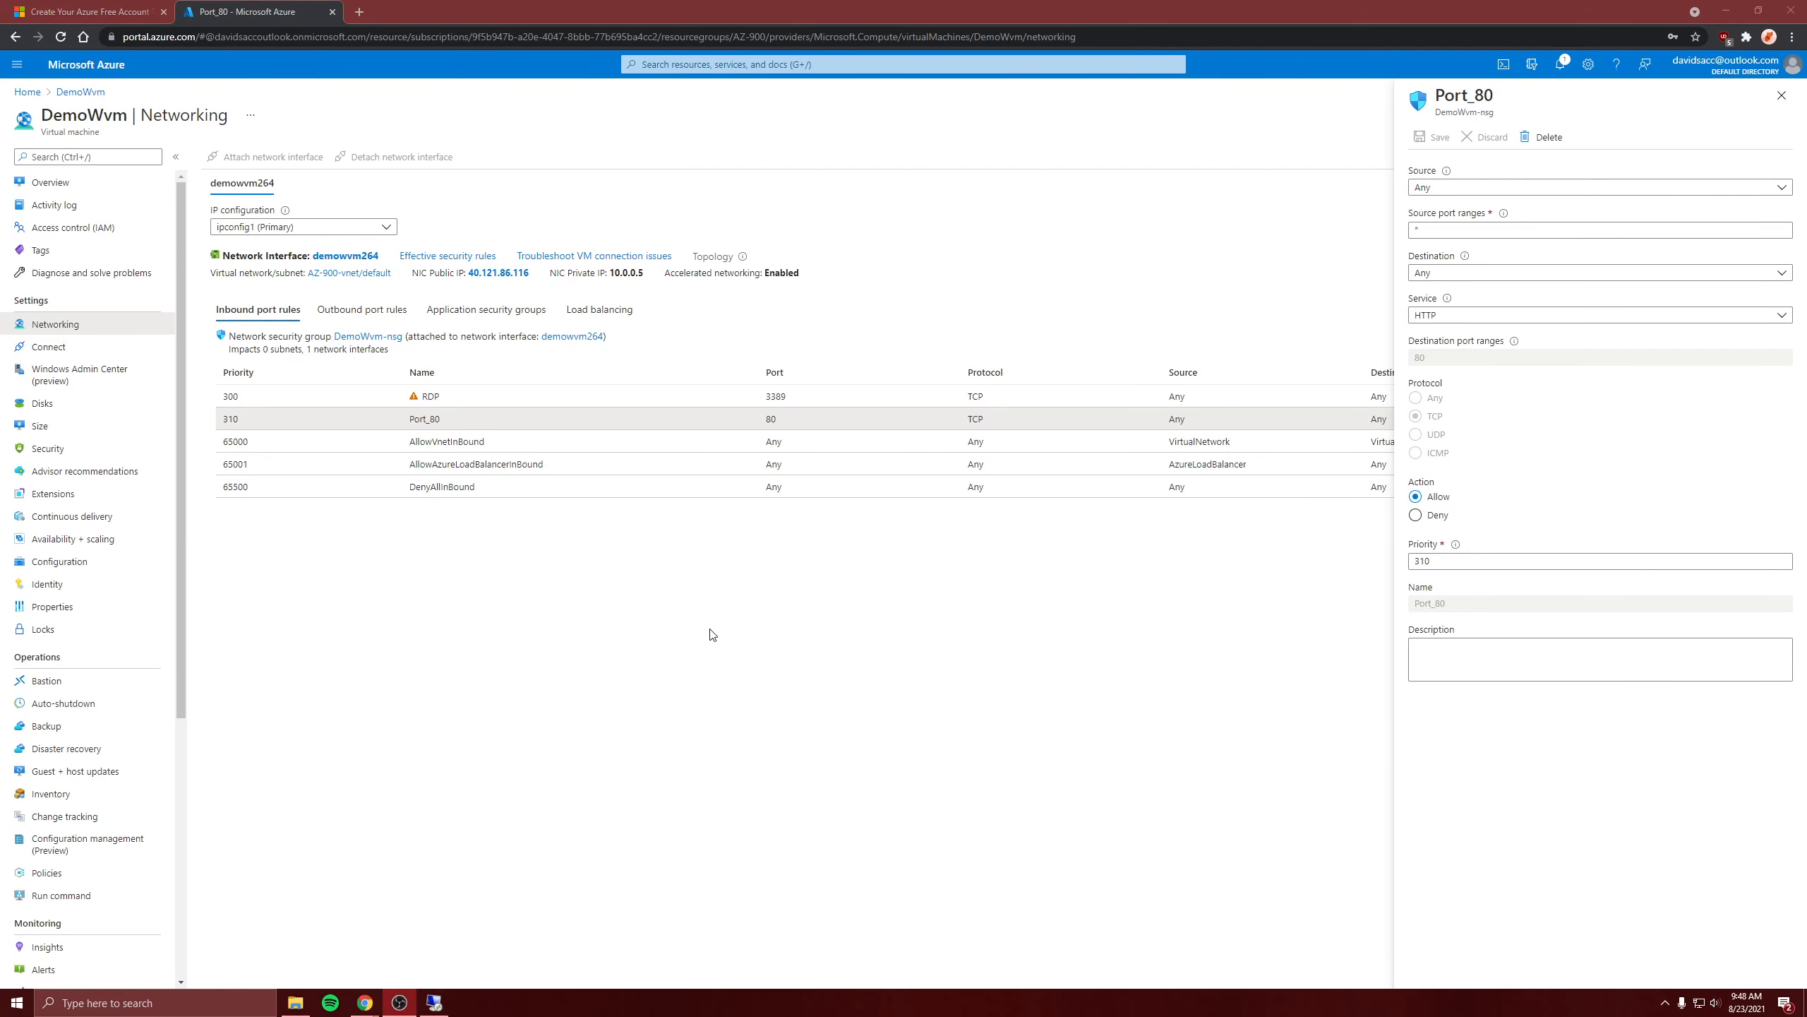
left_click(361, 15)
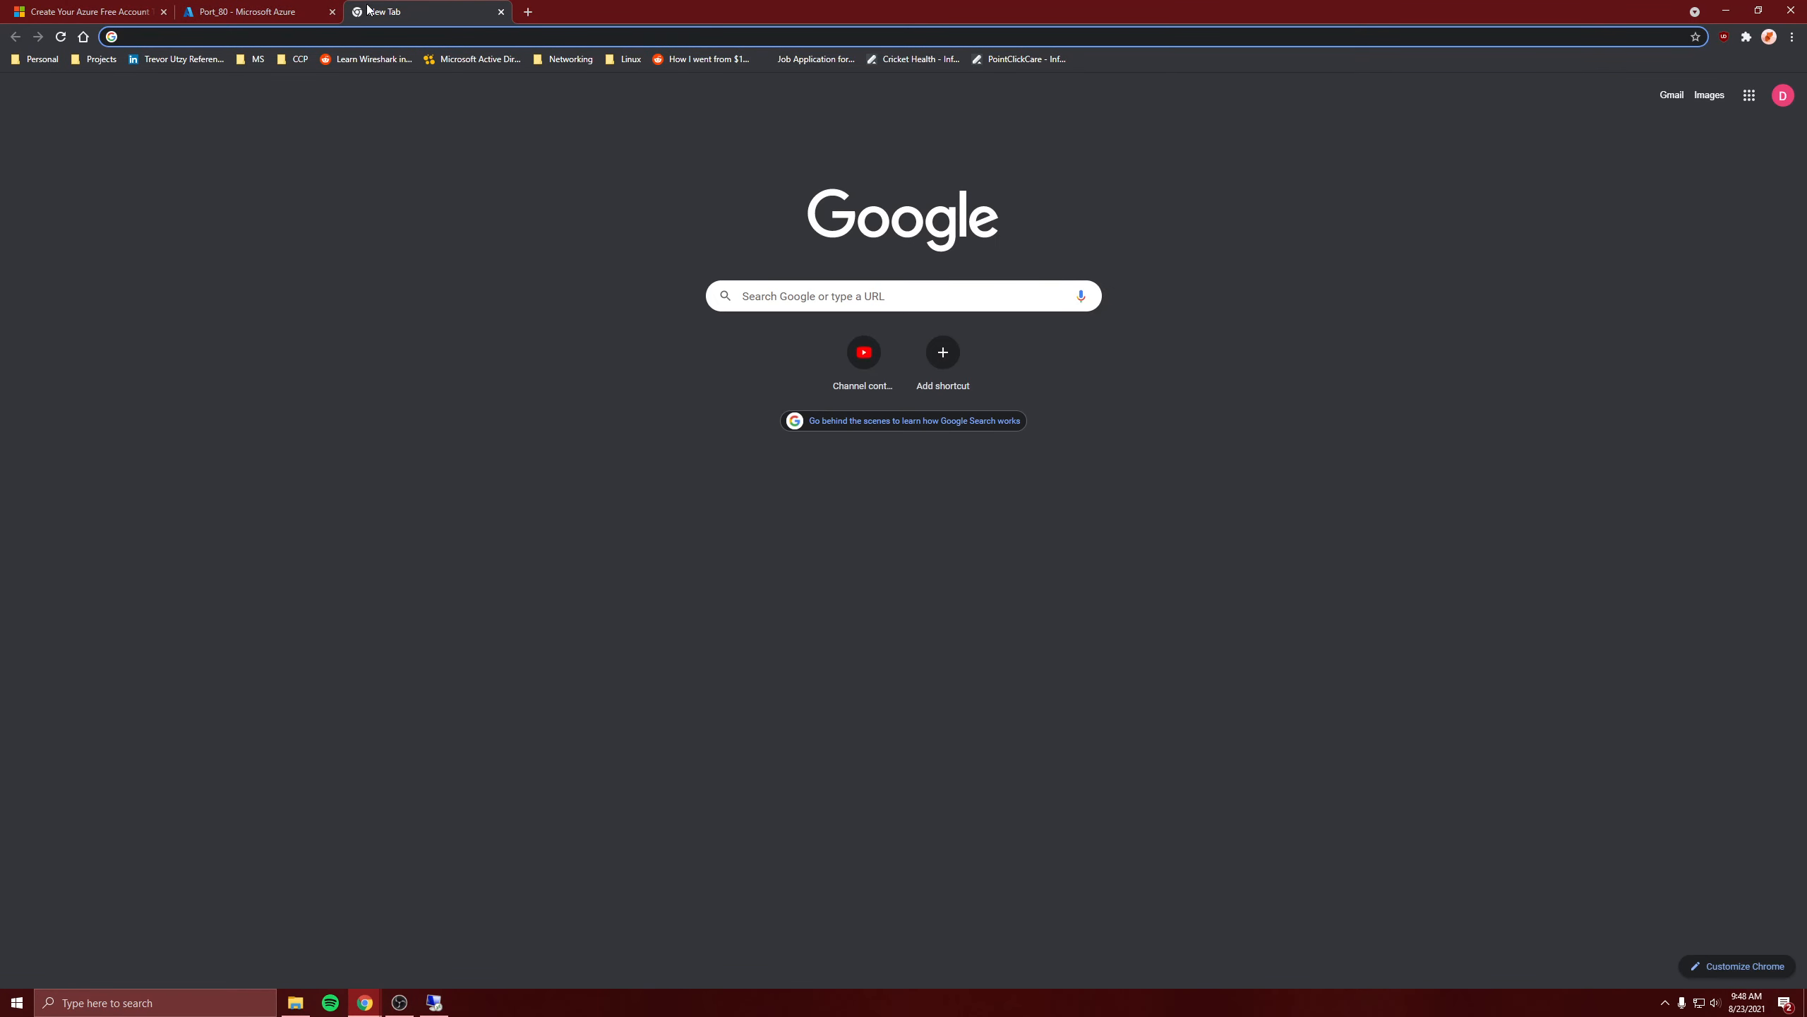
key("ctrl+v")
key("Return")
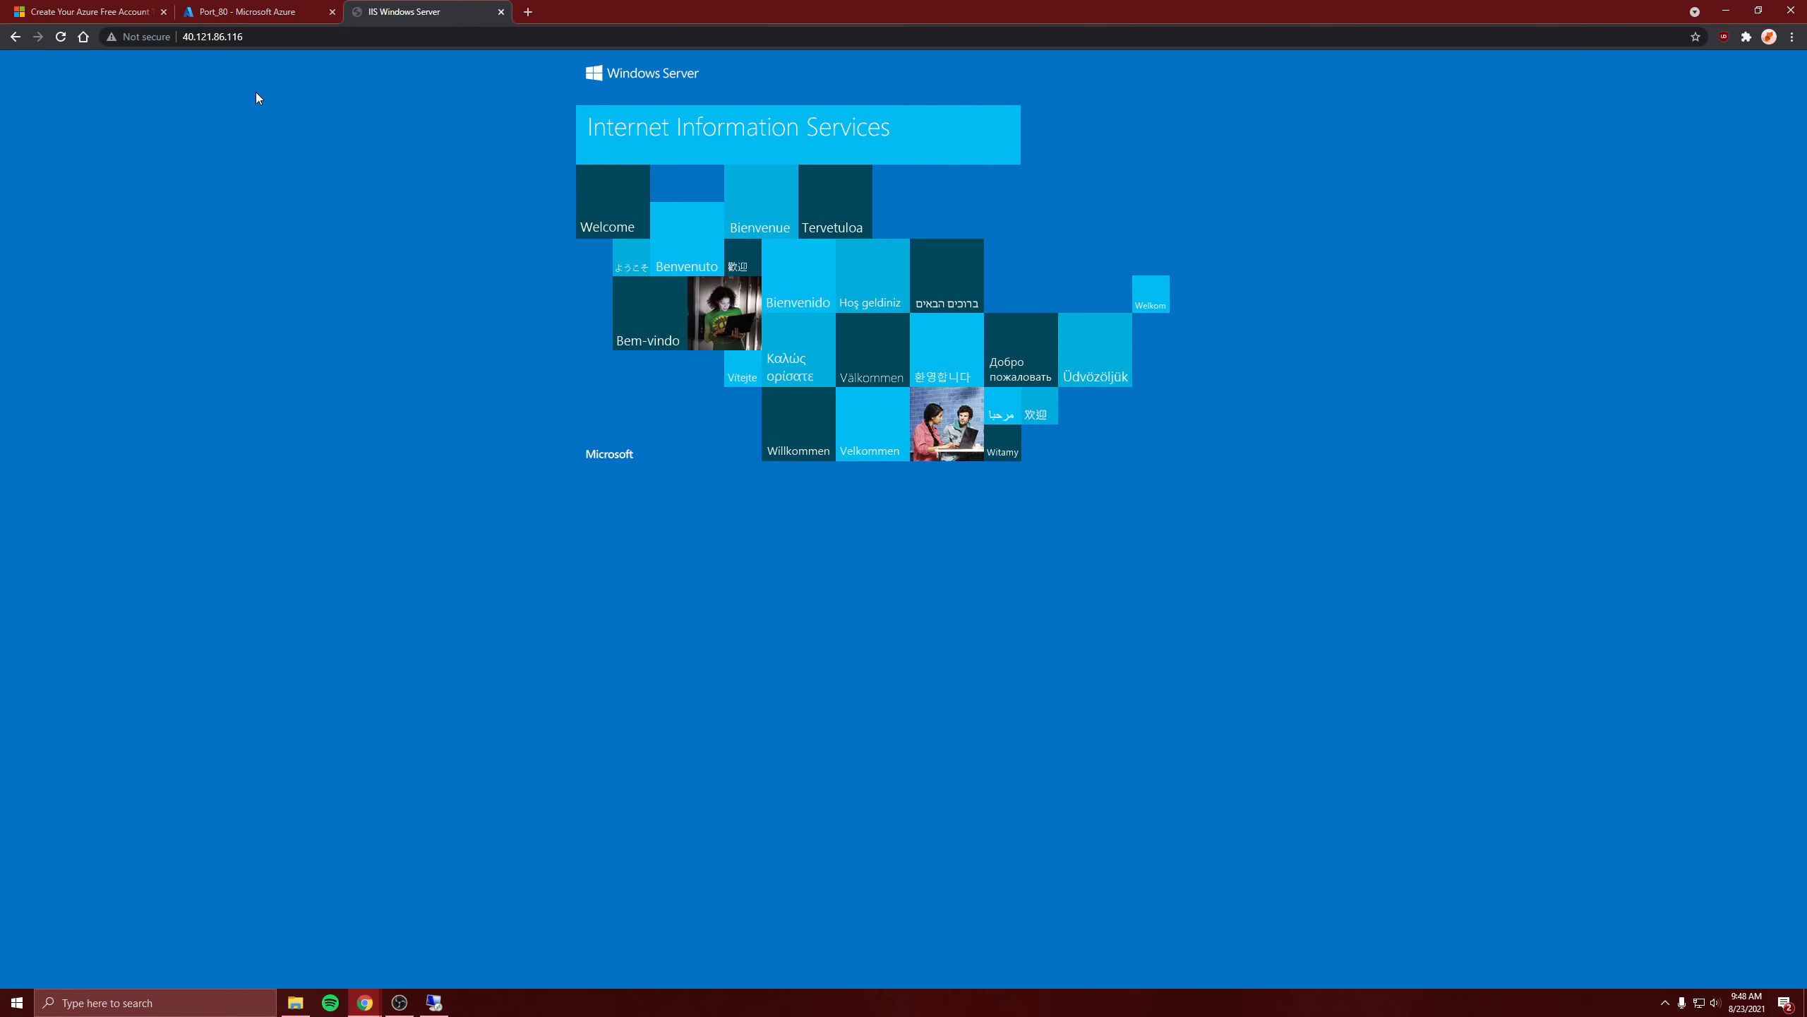
Check the public IP address in DemoWvm's networking settings and follow the IIS welcome page's link to the official IIS site
left_click(249, 11)
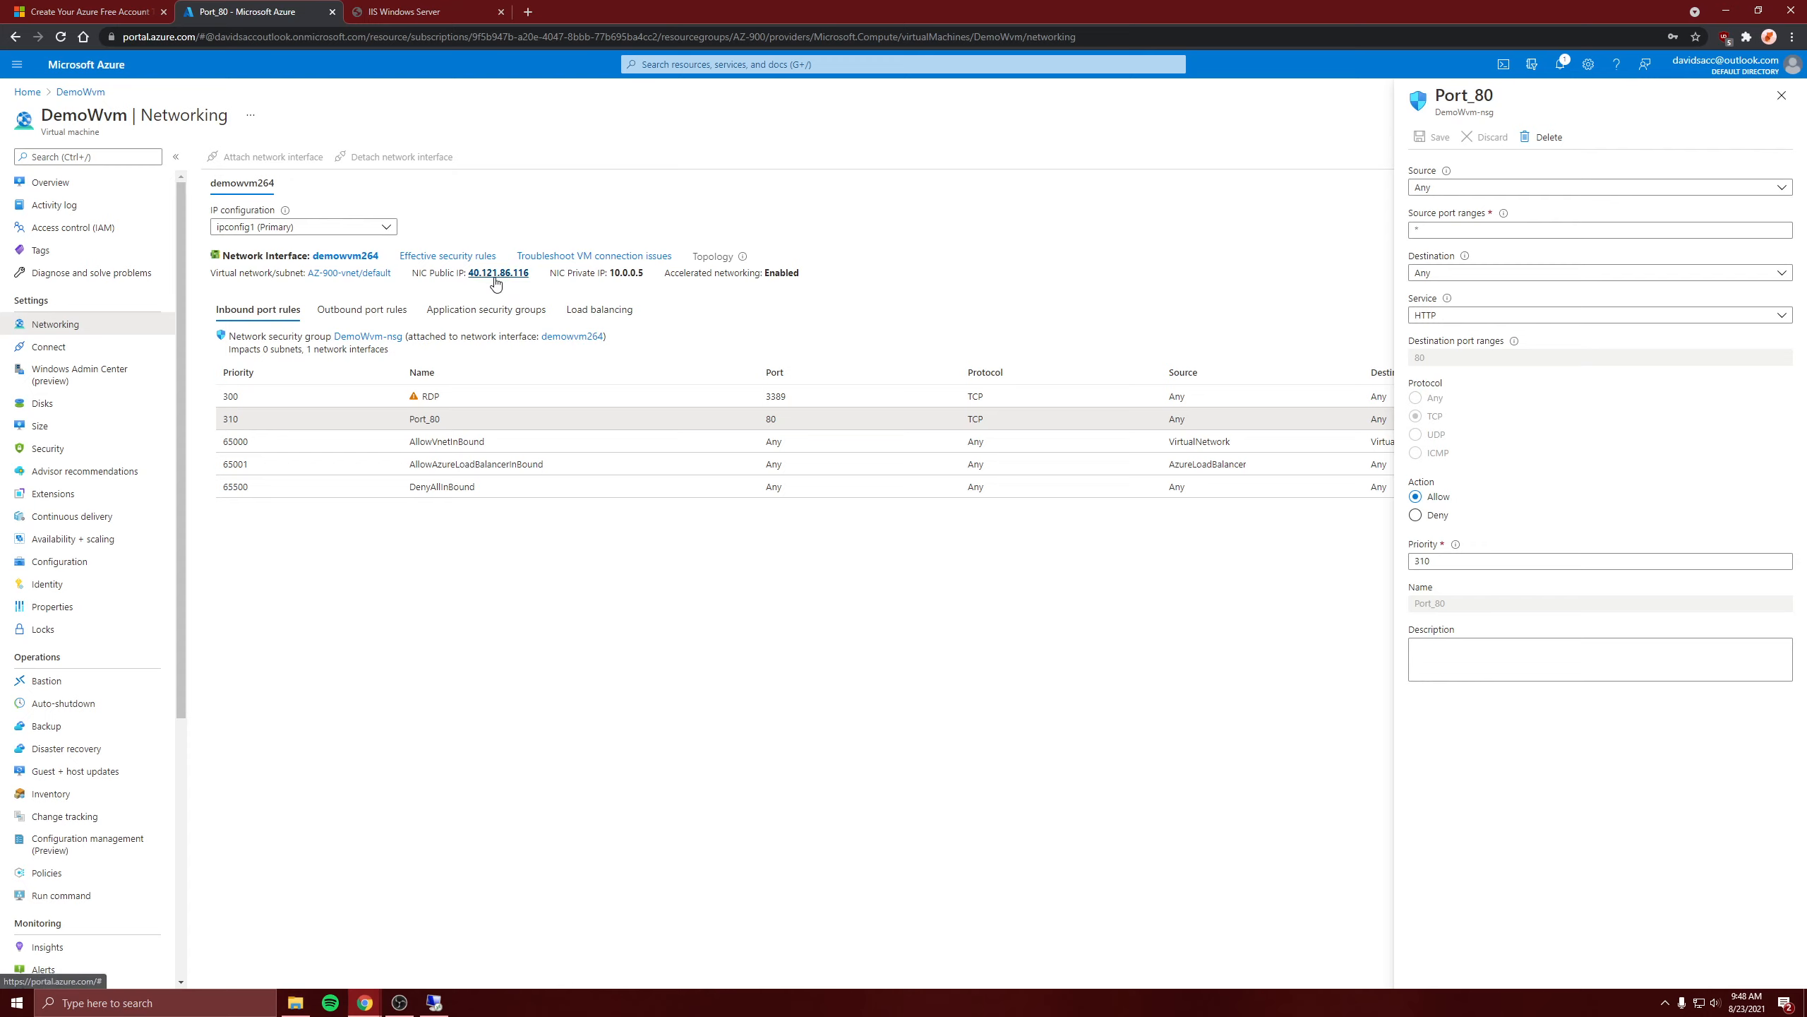
left_click(459, 14)
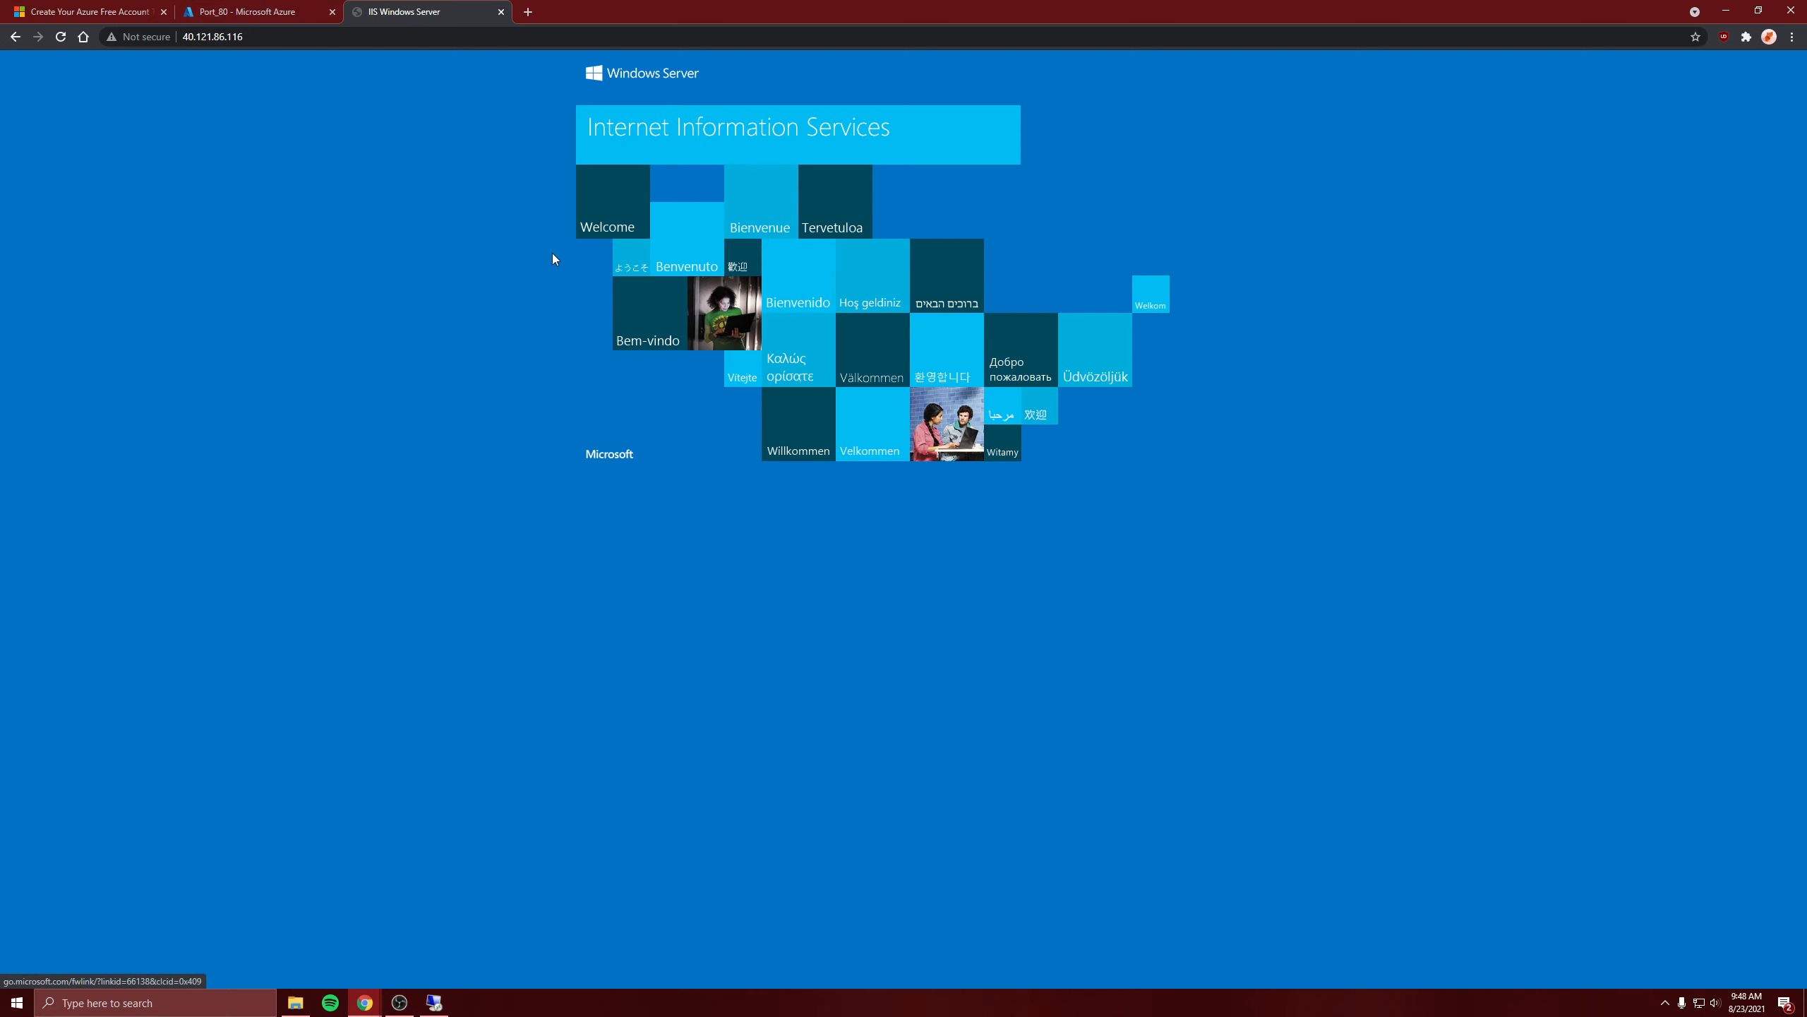
left_click(628, 128)
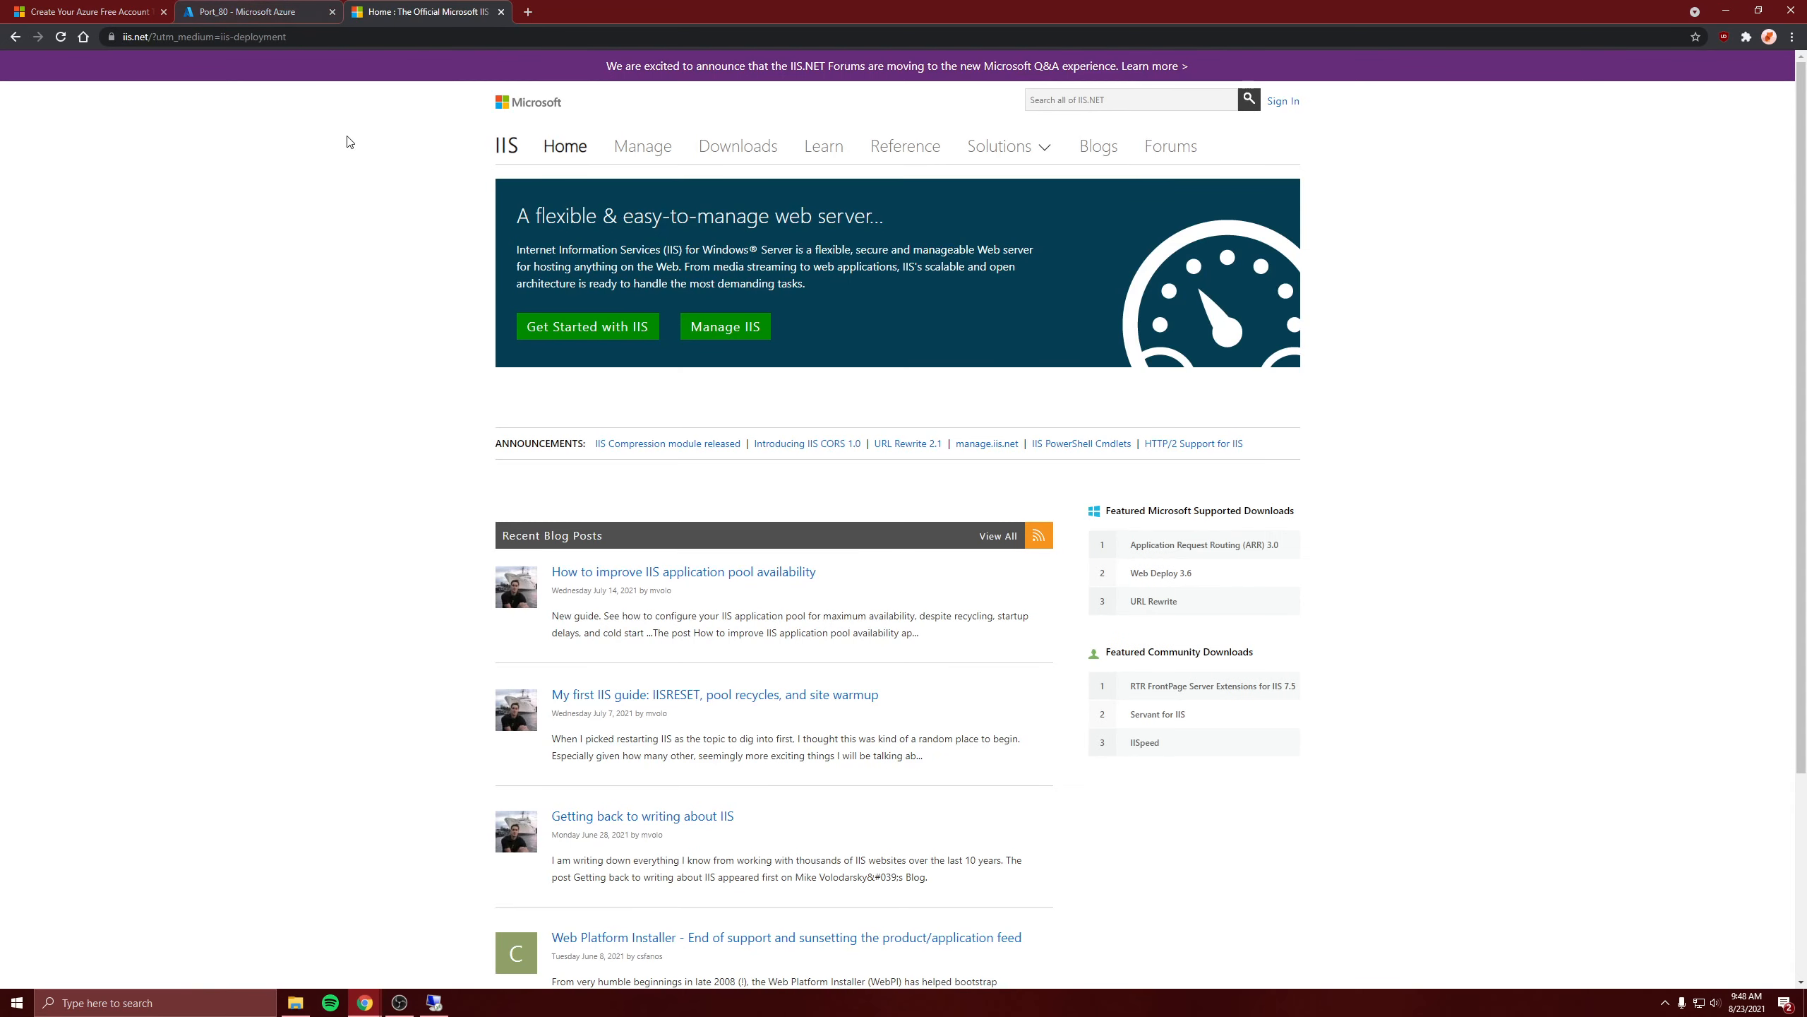
Switch to DemoWvm's remote desktop session, open Notepad and write "<h1> This is another webpage </h1>" in the blank document
key("alt+Left")
left_click(246, 12)
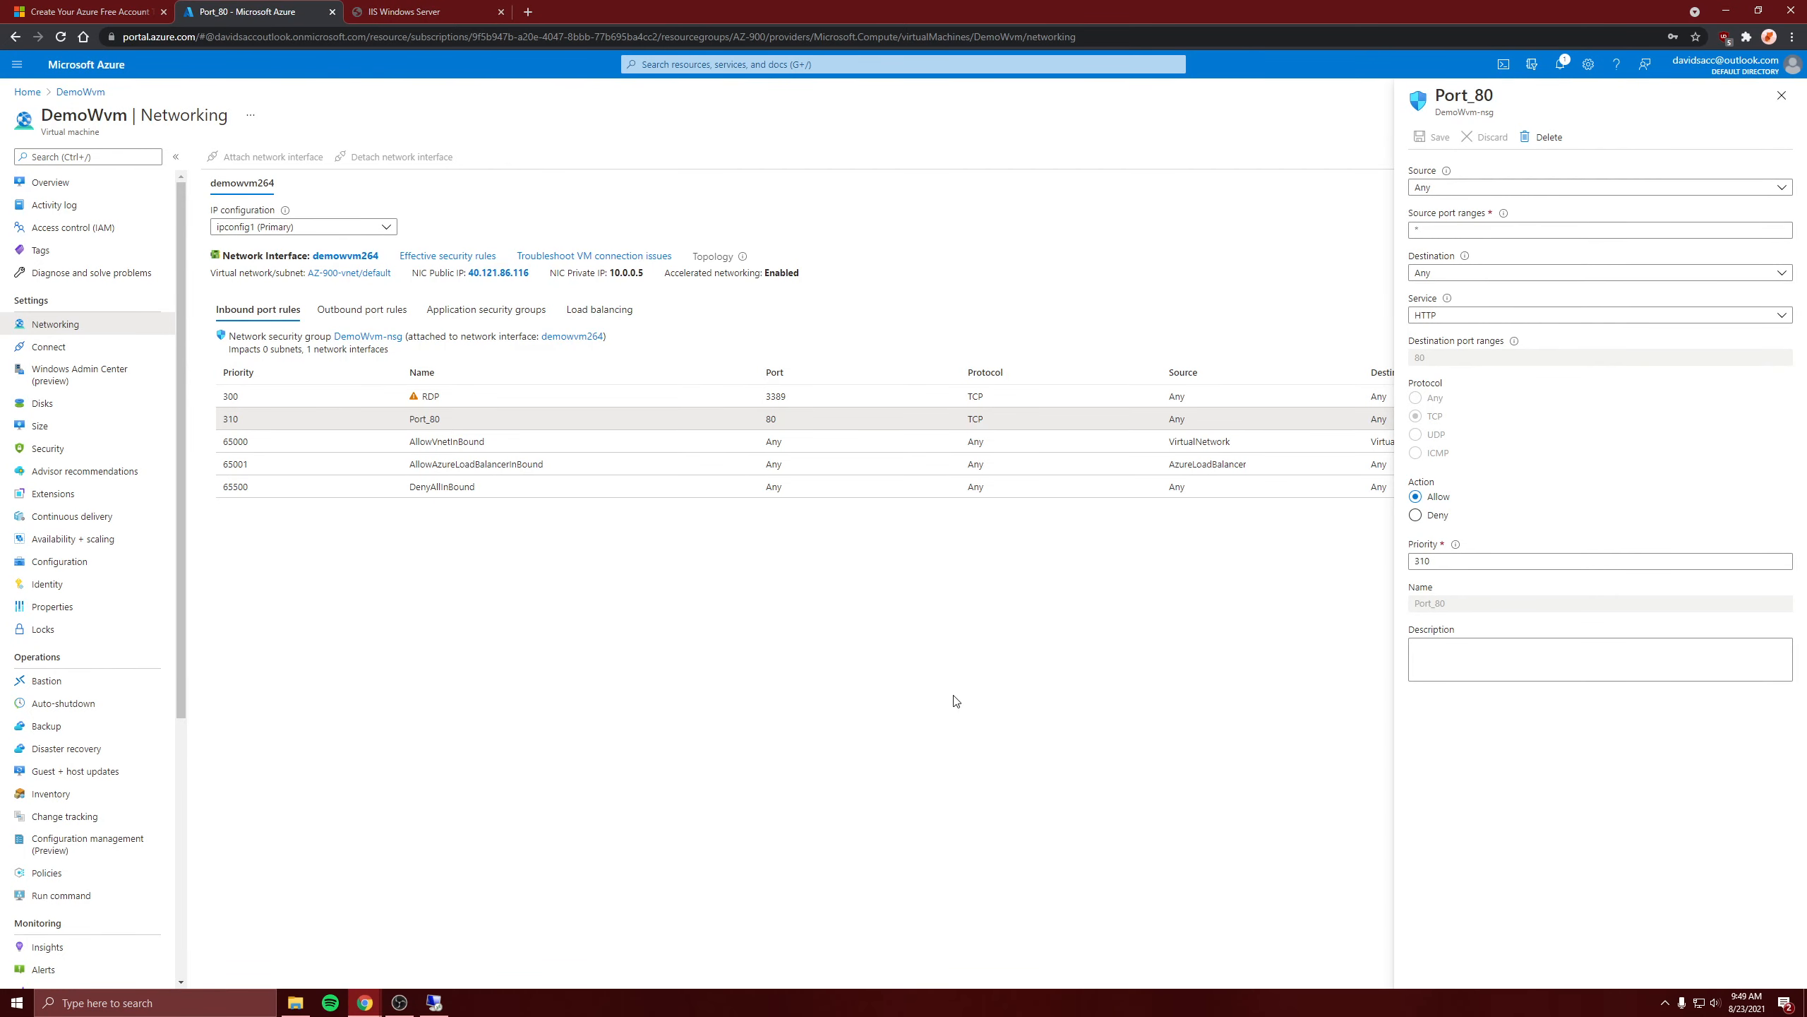
left_click(436, 1003)
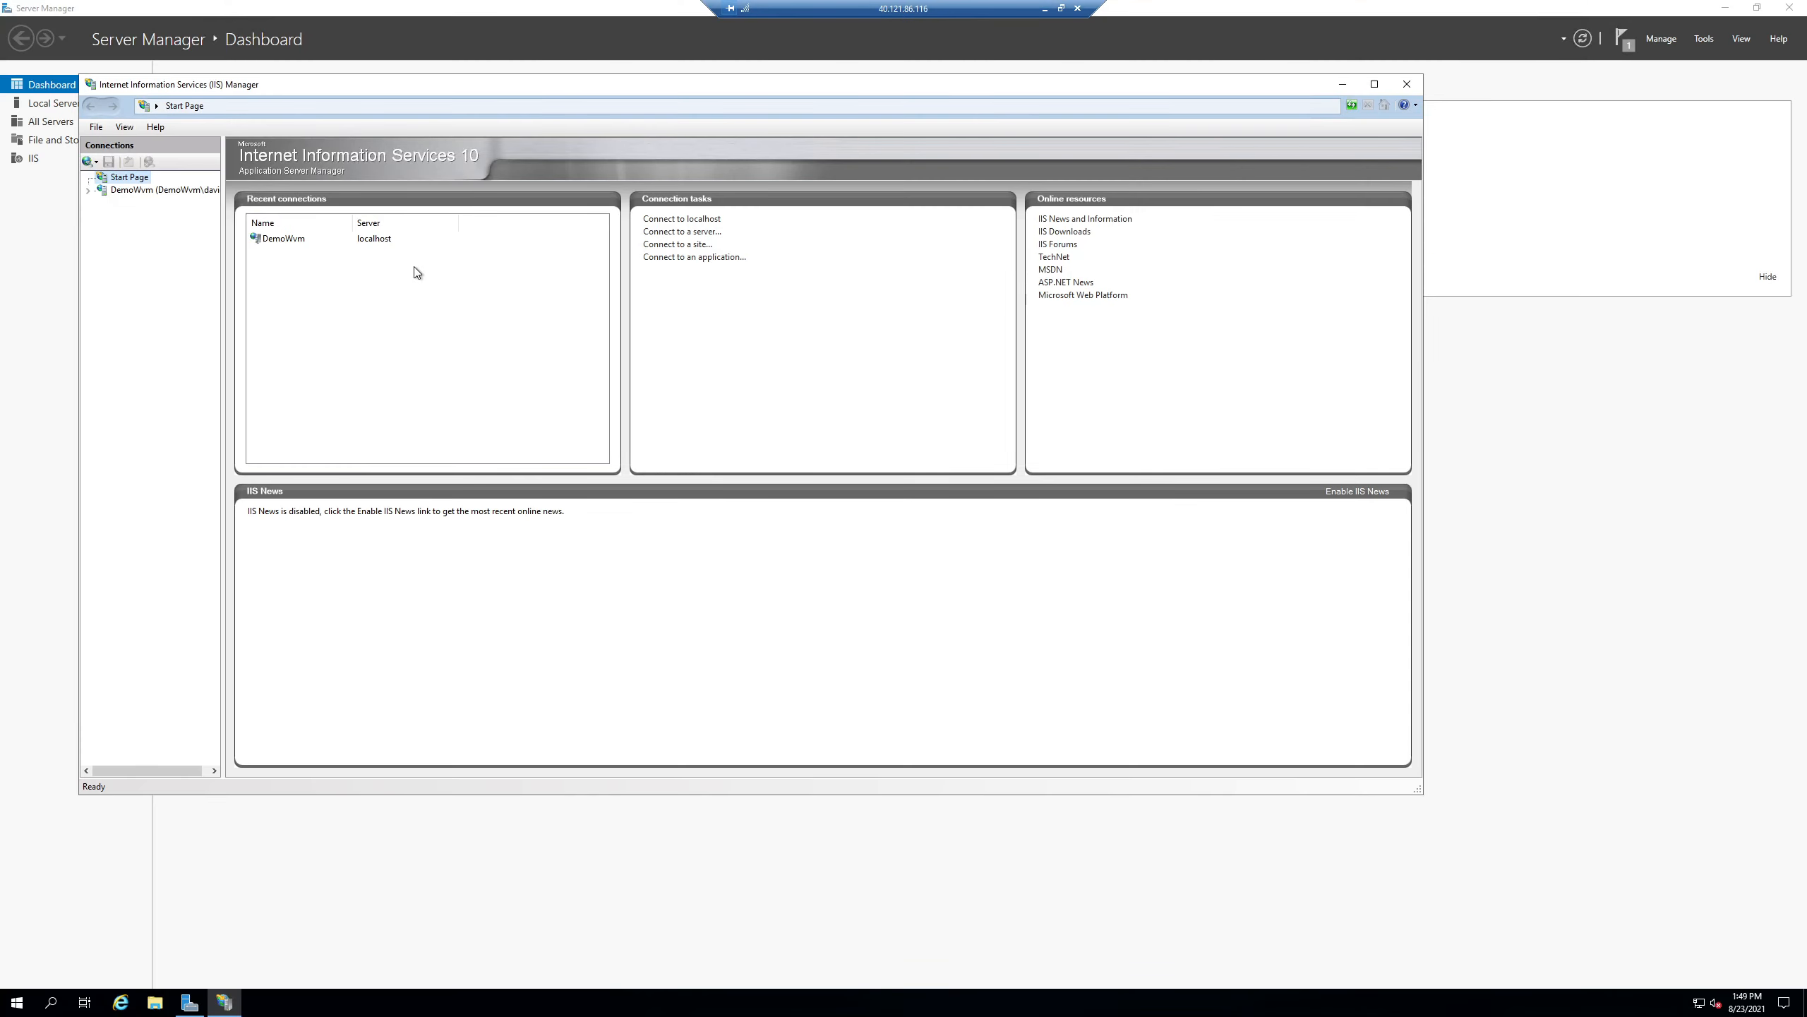
left_click(17, 1002)
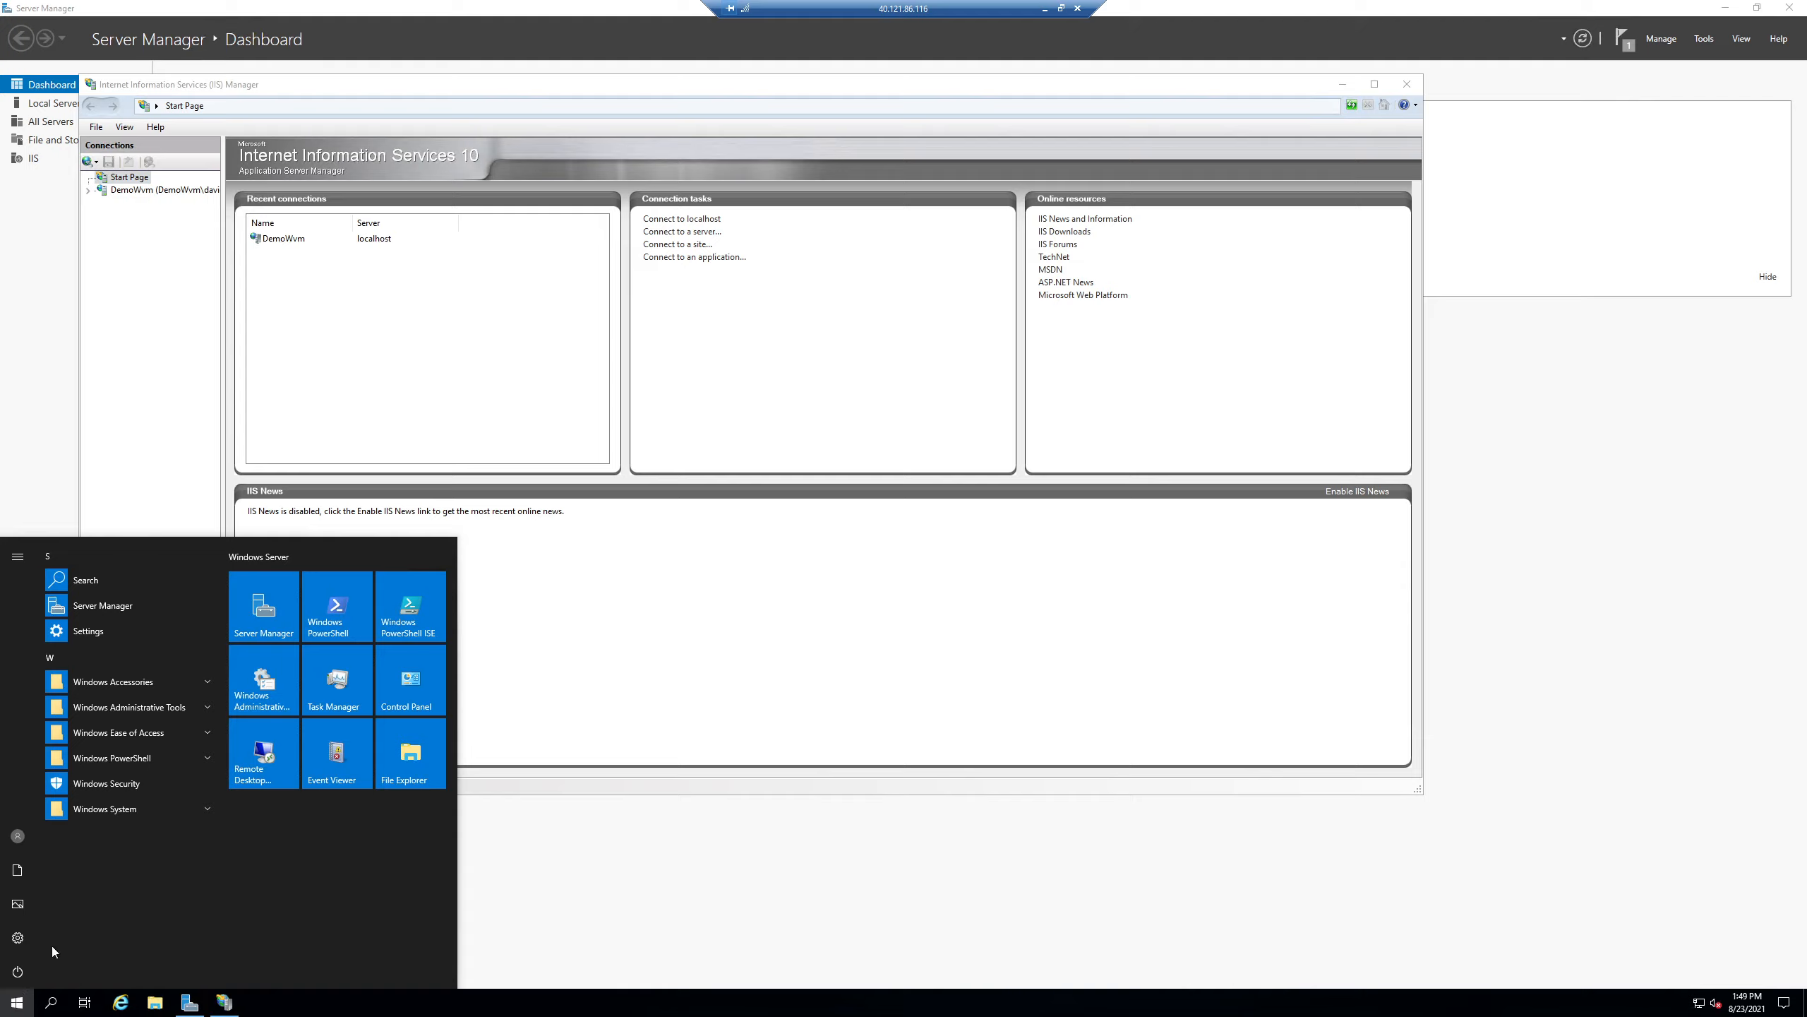
type("s")
type("ote")
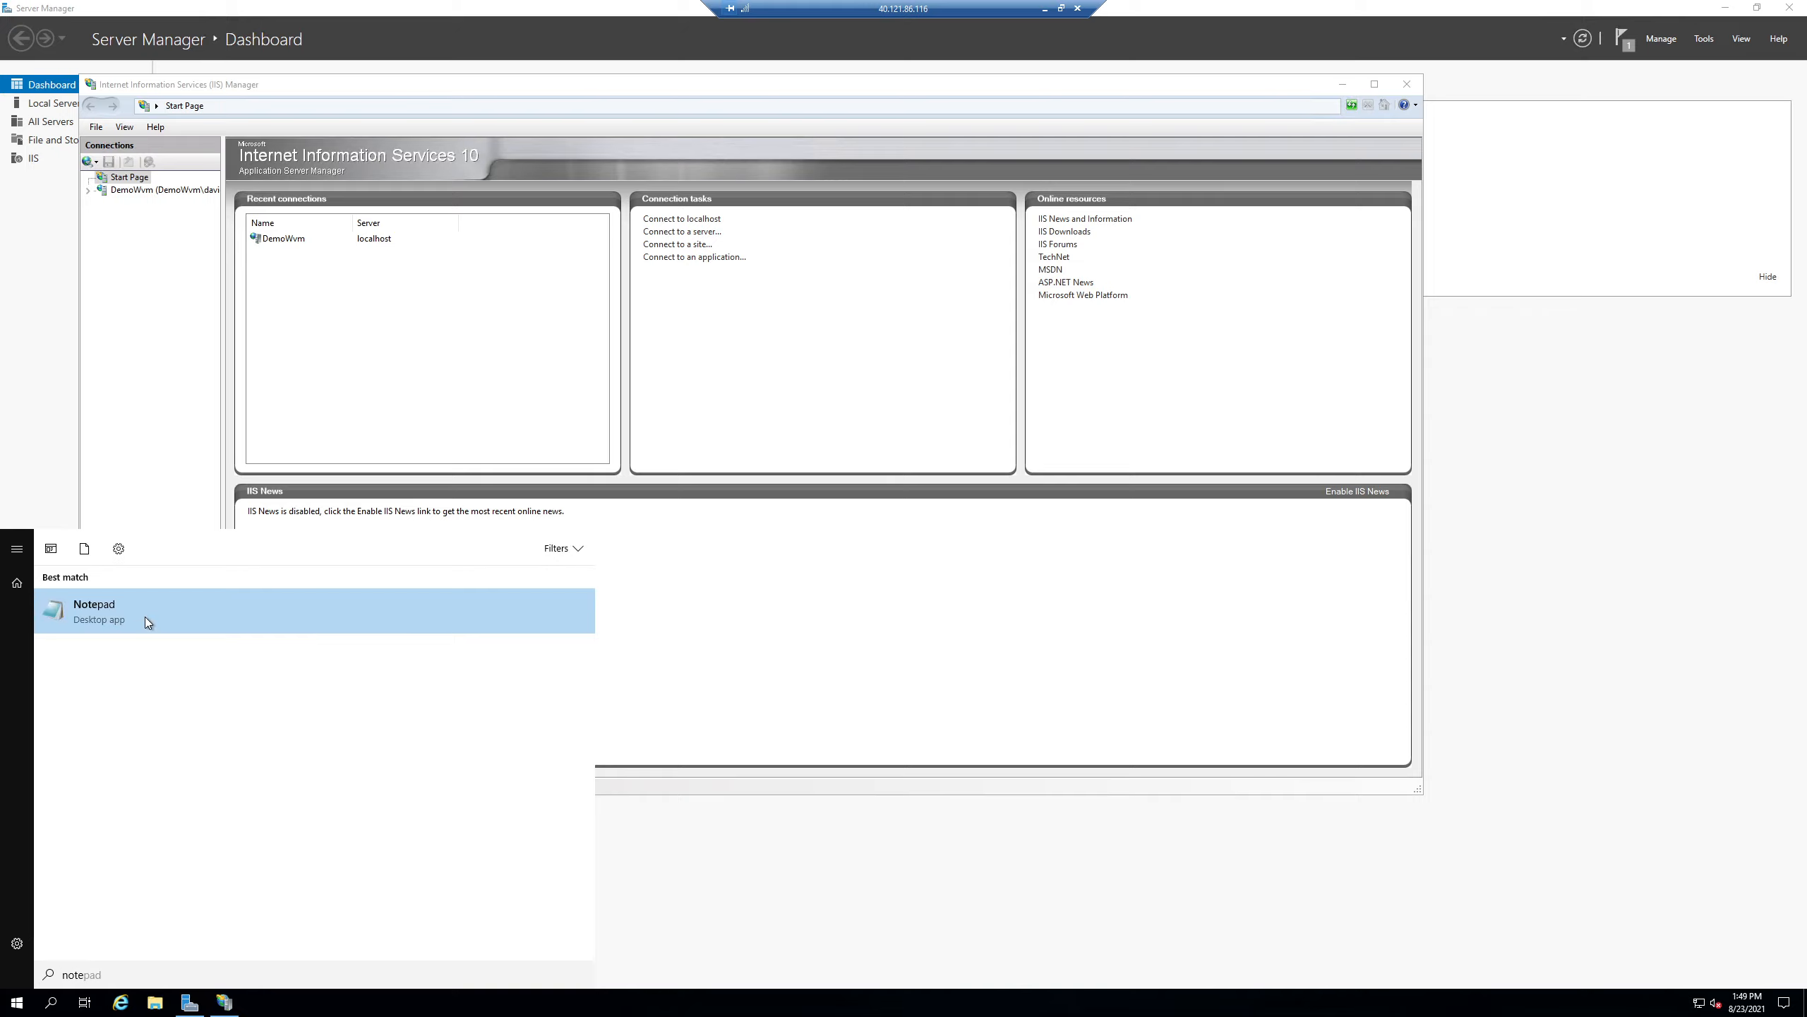
left_click(144, 619)
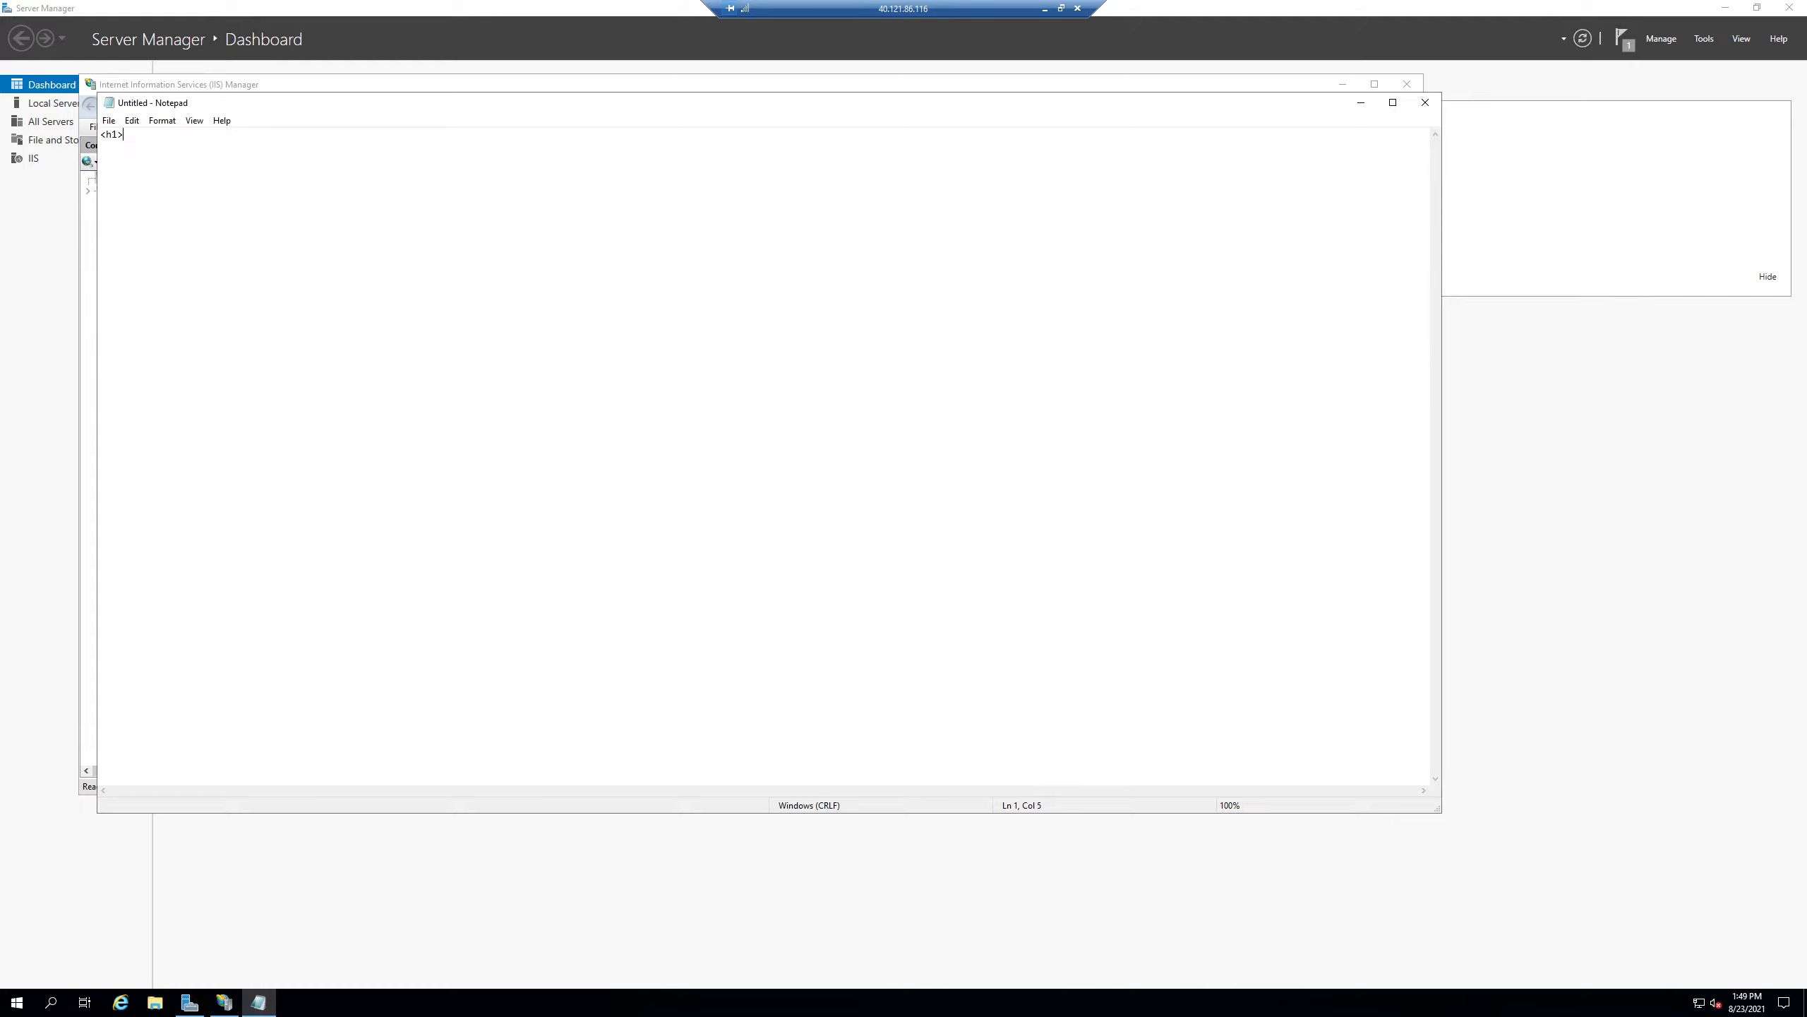
type("<h1> This is another webpage </h1>")
Start saving the new Notepad document and browse to the C:\inetpub\wwwroot folder as its destination
key("ctrl+s")
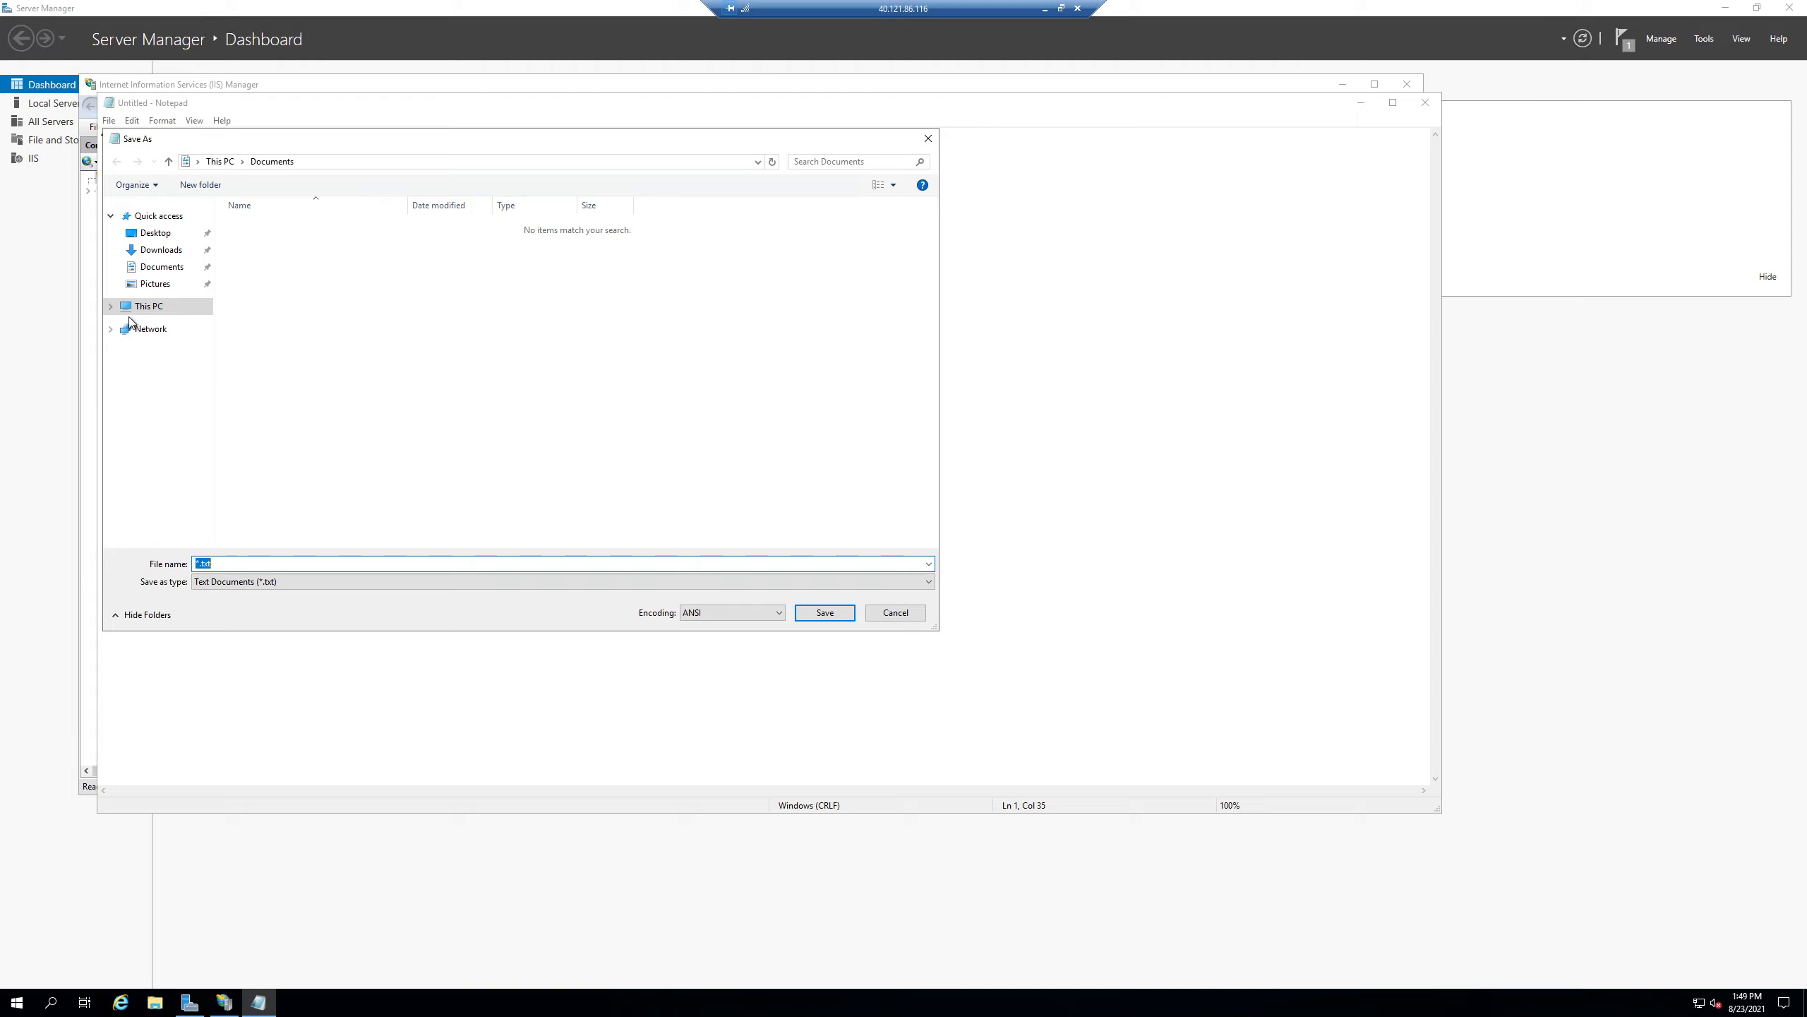
left_click(111, 307)
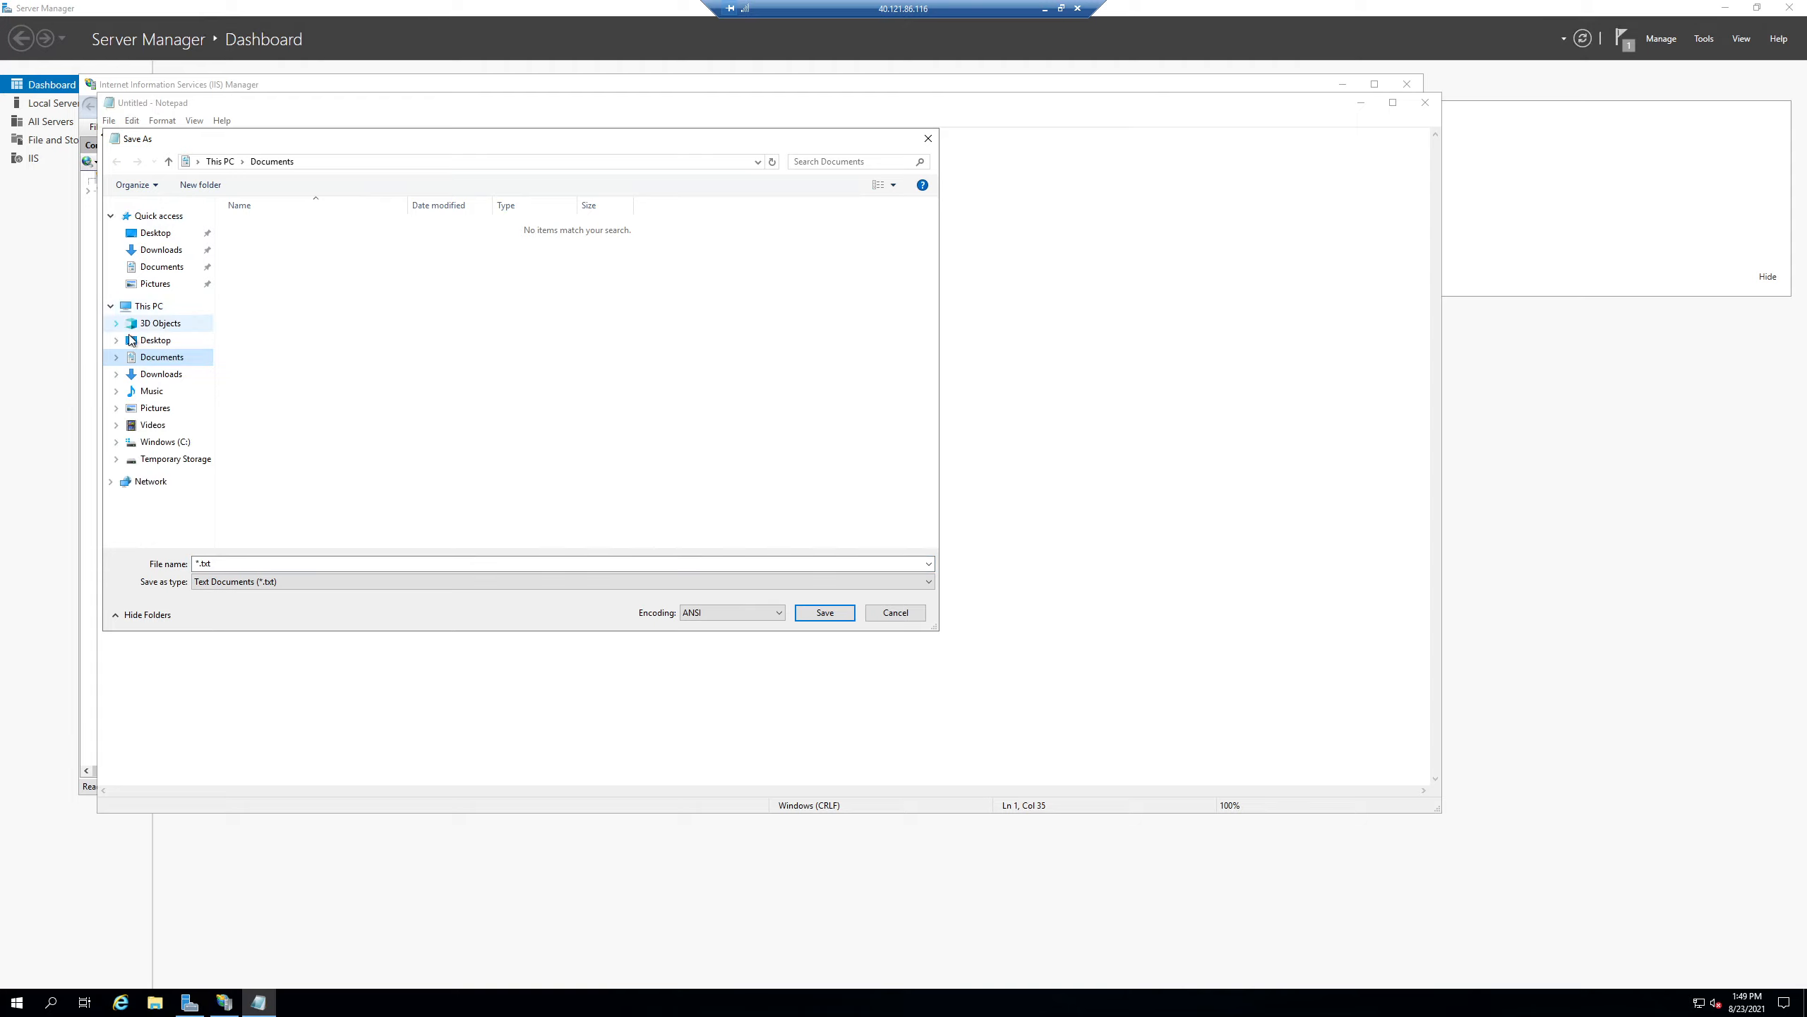
left_click(201, 445)
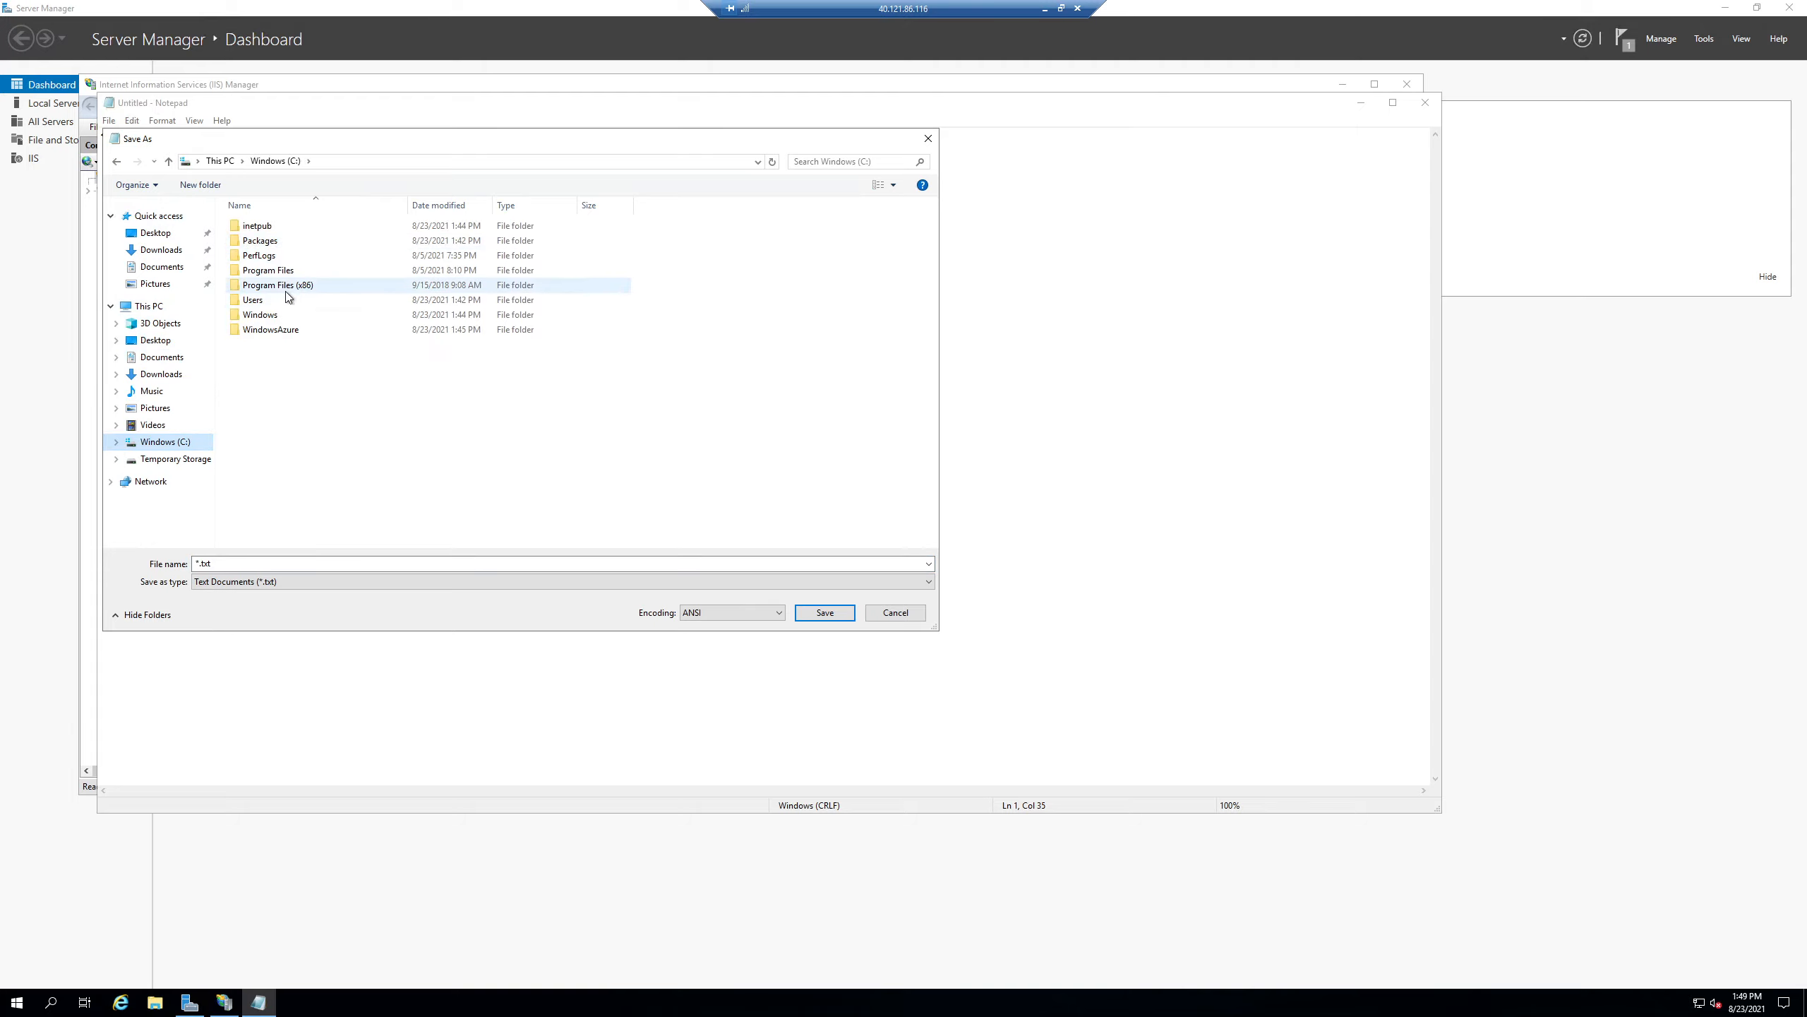
left_click(274, 228)
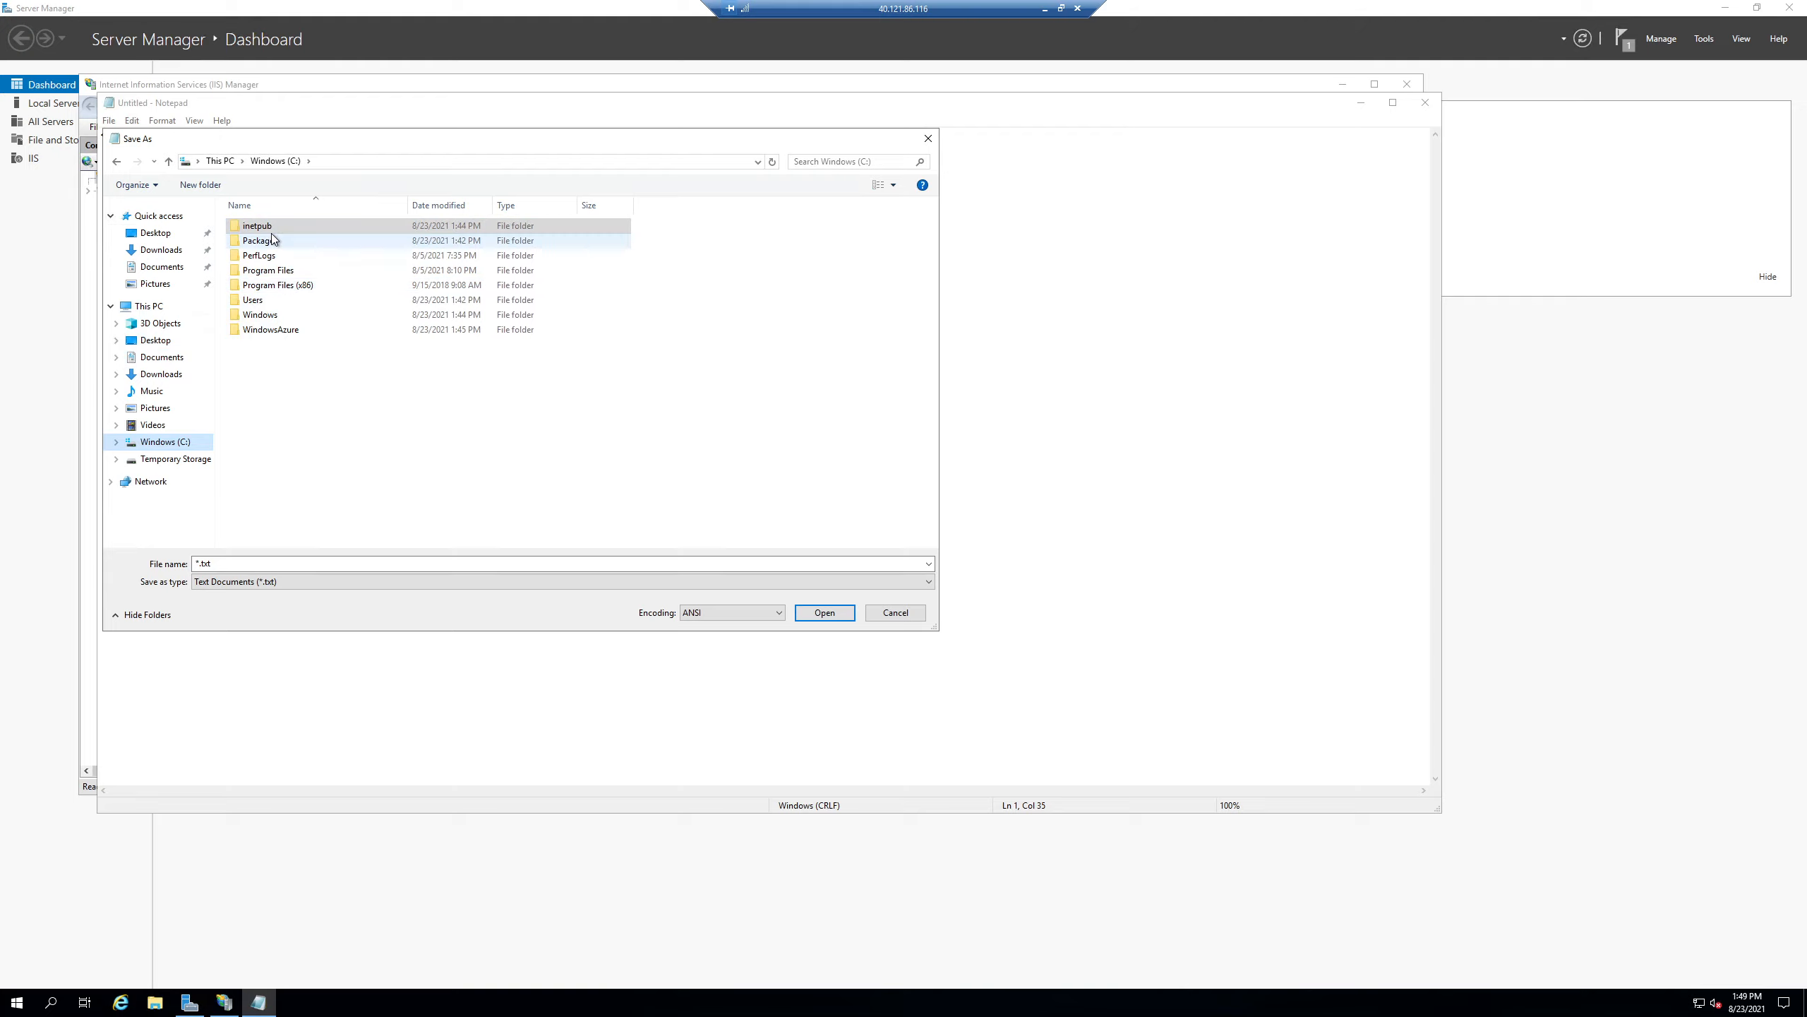
double_click(270, 227)
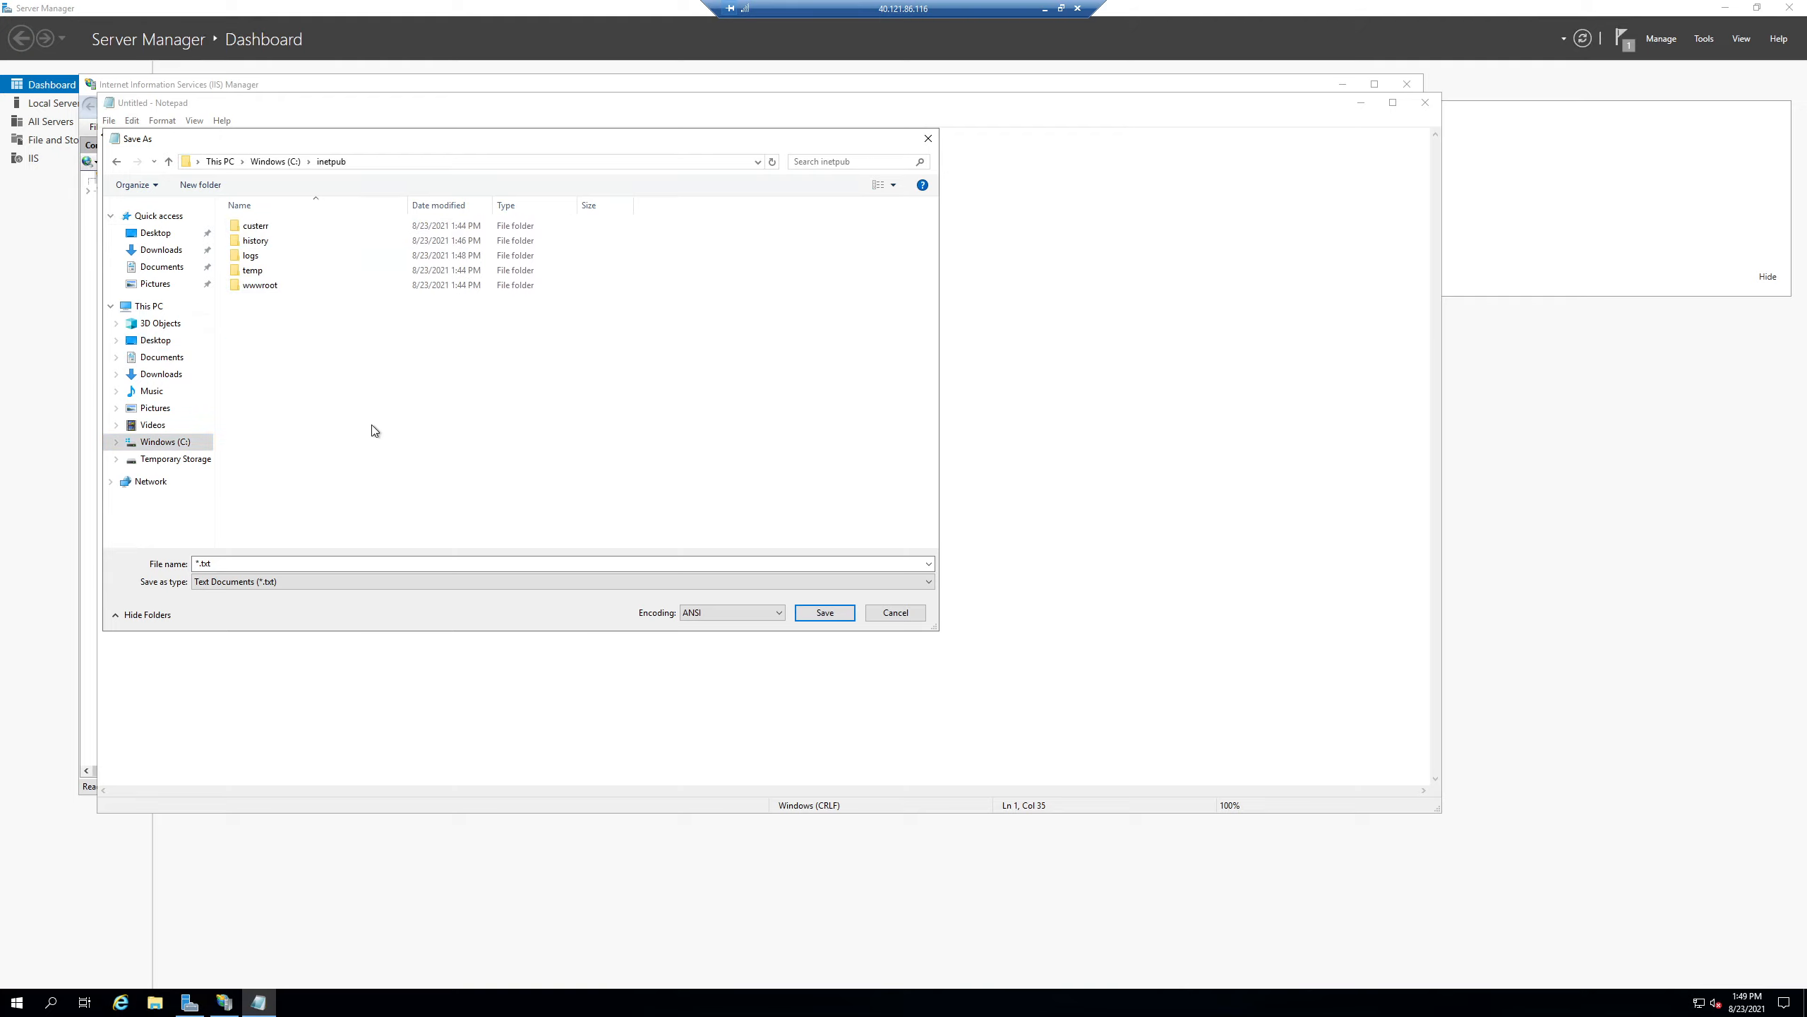
left_click(283, 288)
double_click(282, 288)
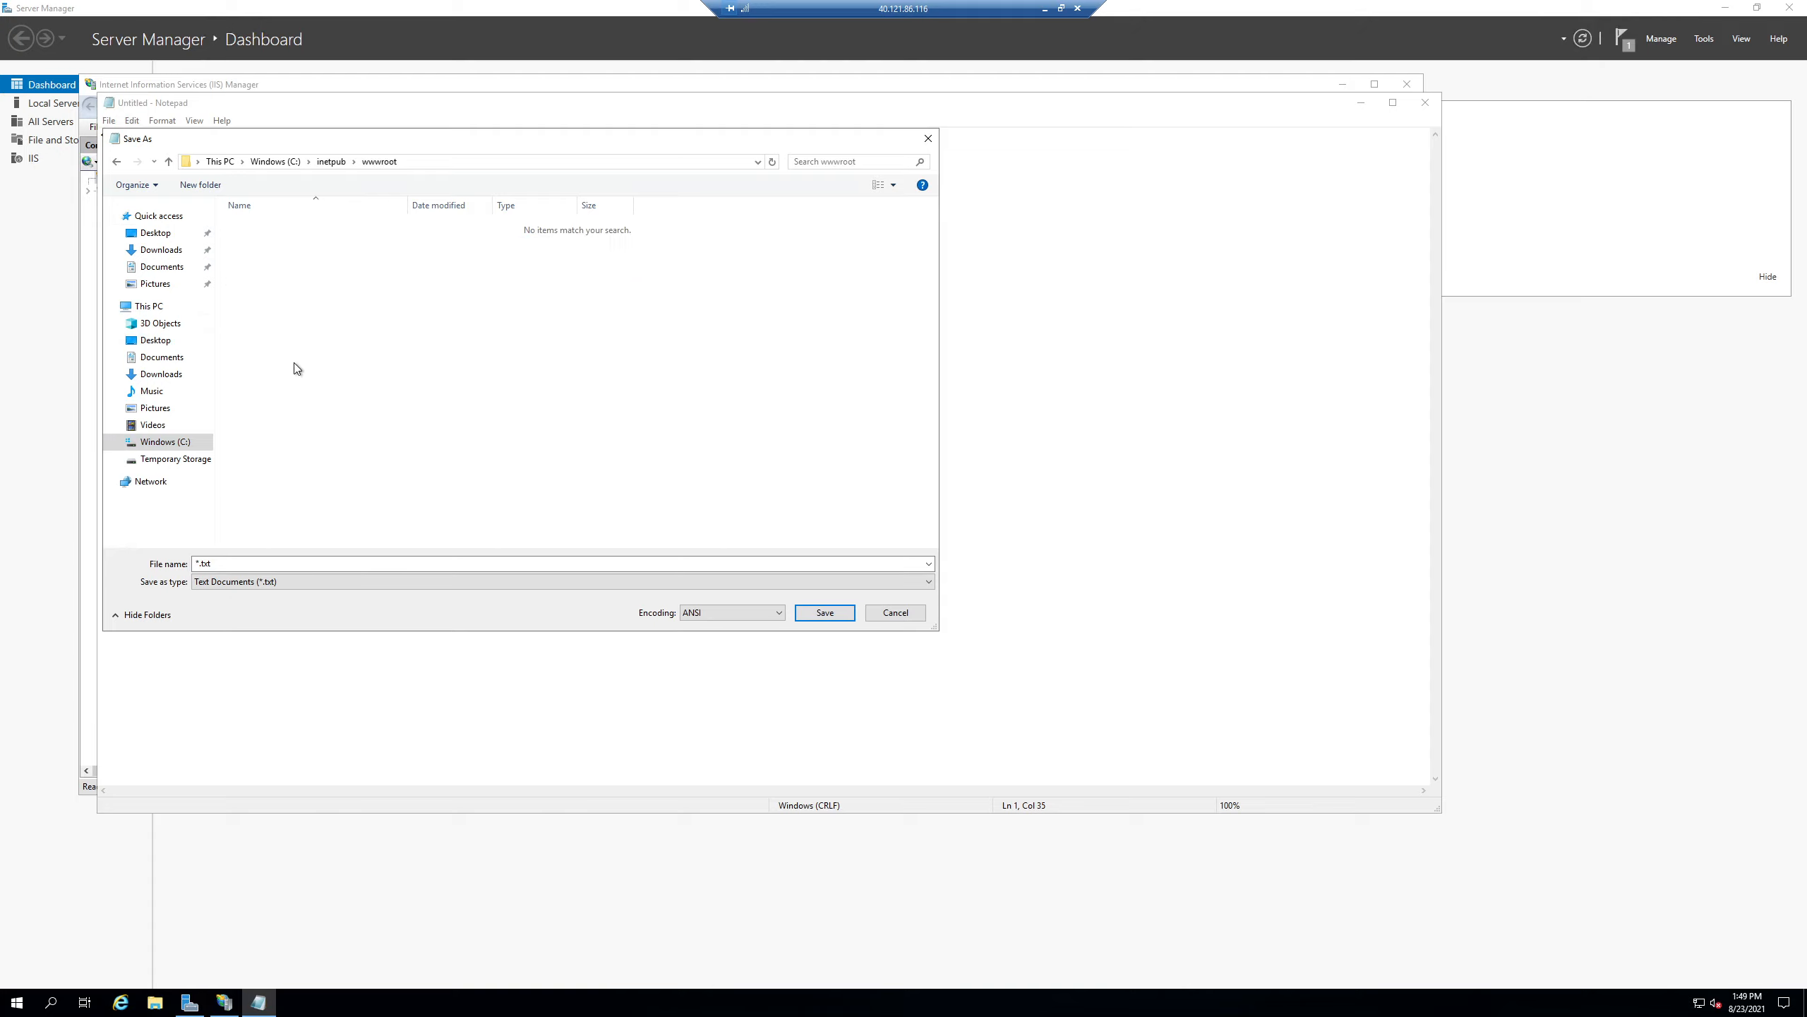
Set the file type to All Files and save the page as "Default.html" in wwwroot
left_click(279, 580)
left_click(277, 602)
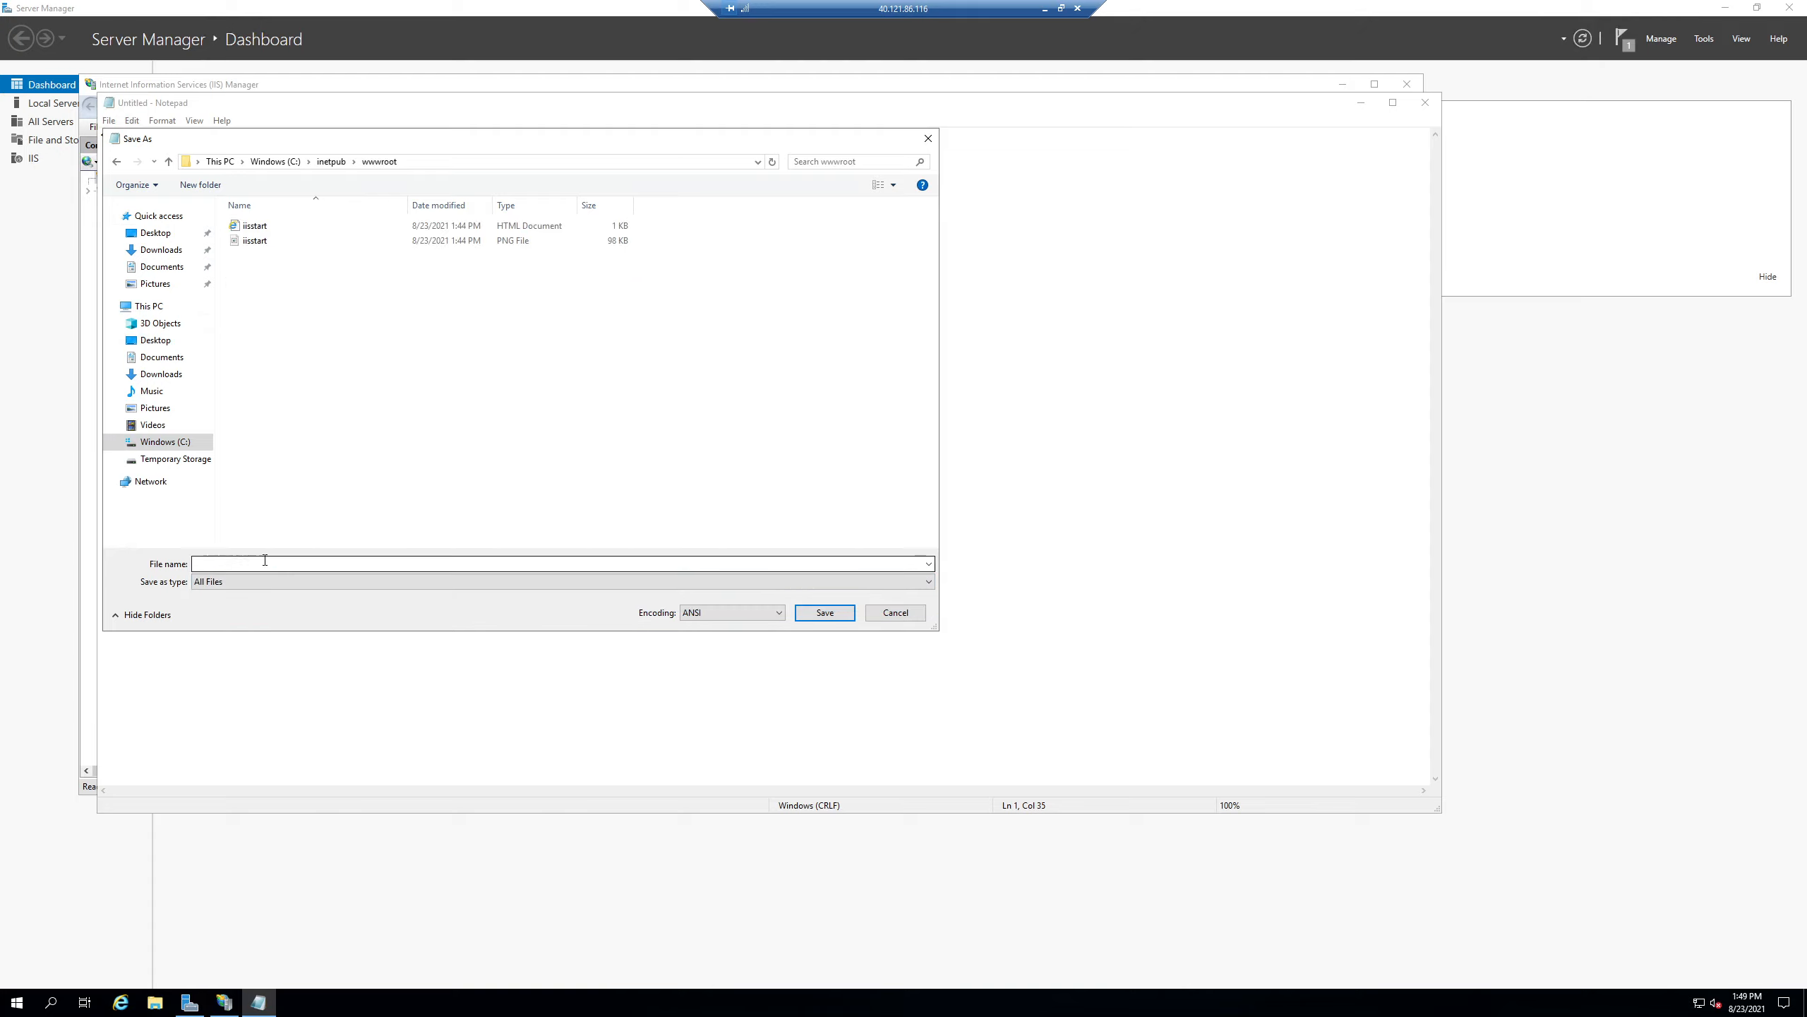
left_click(261, 559)
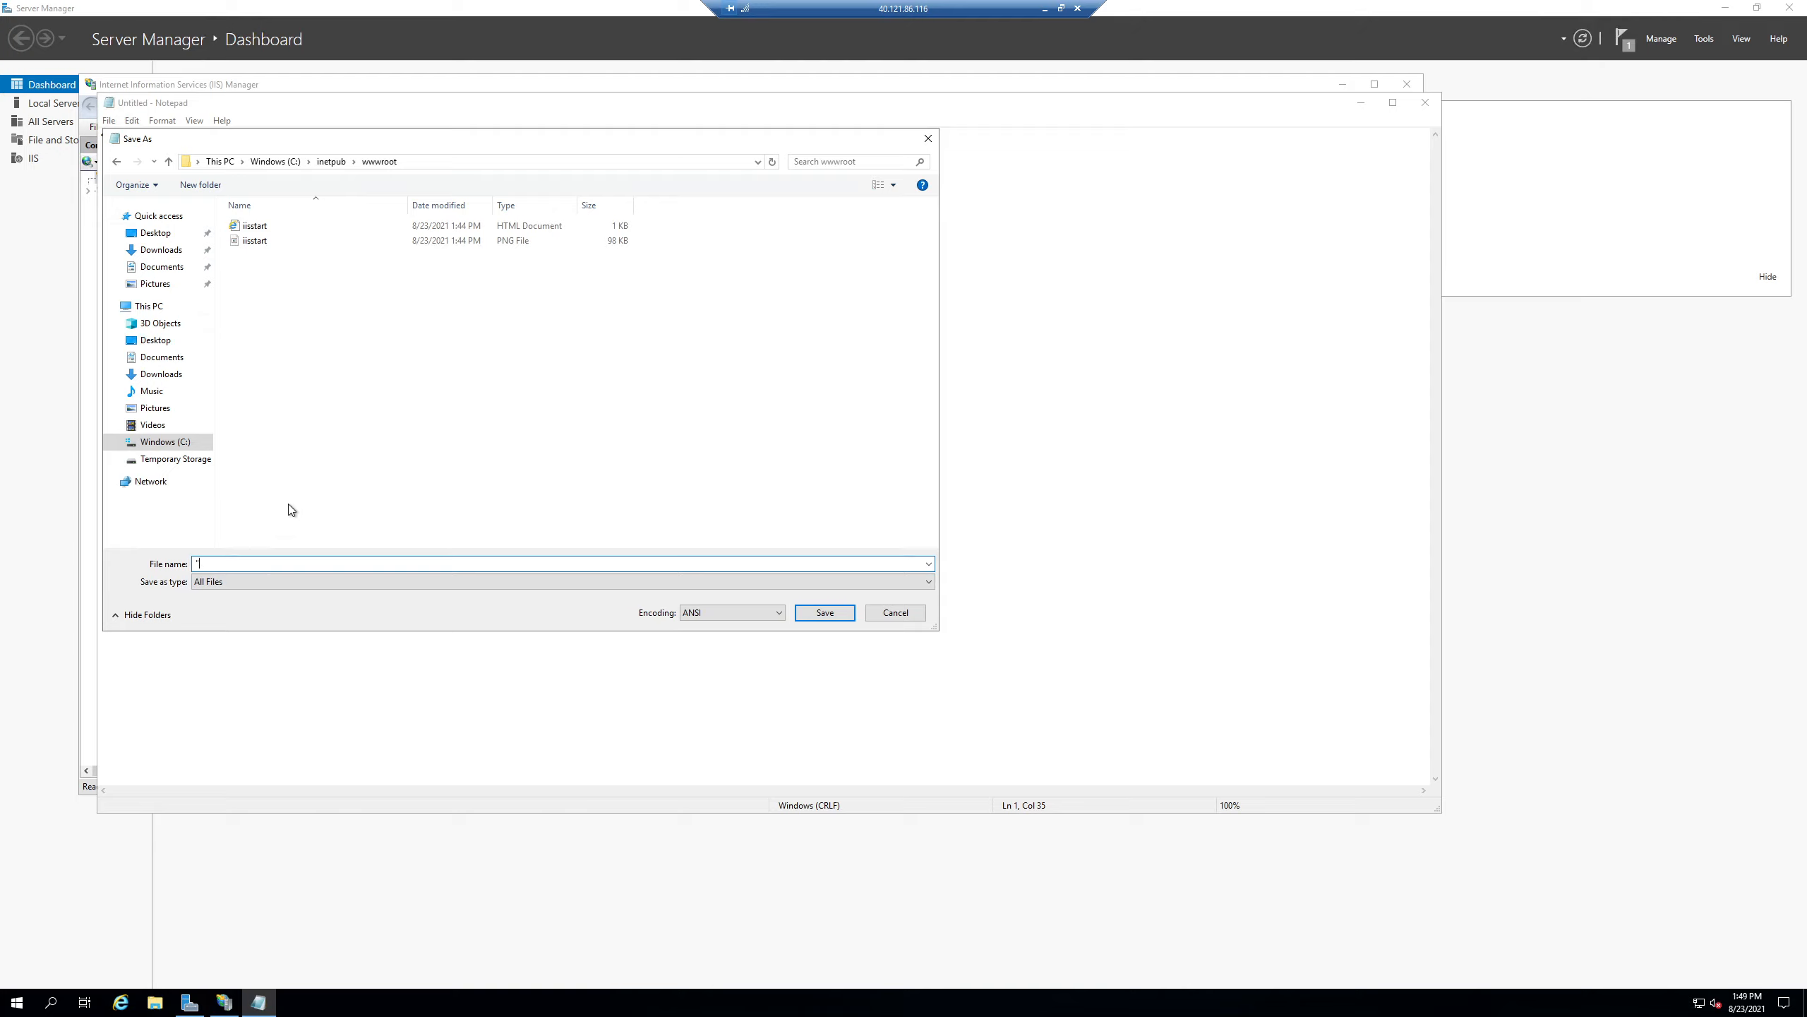
type("\"Default.html\"")
left_click(832, 616)
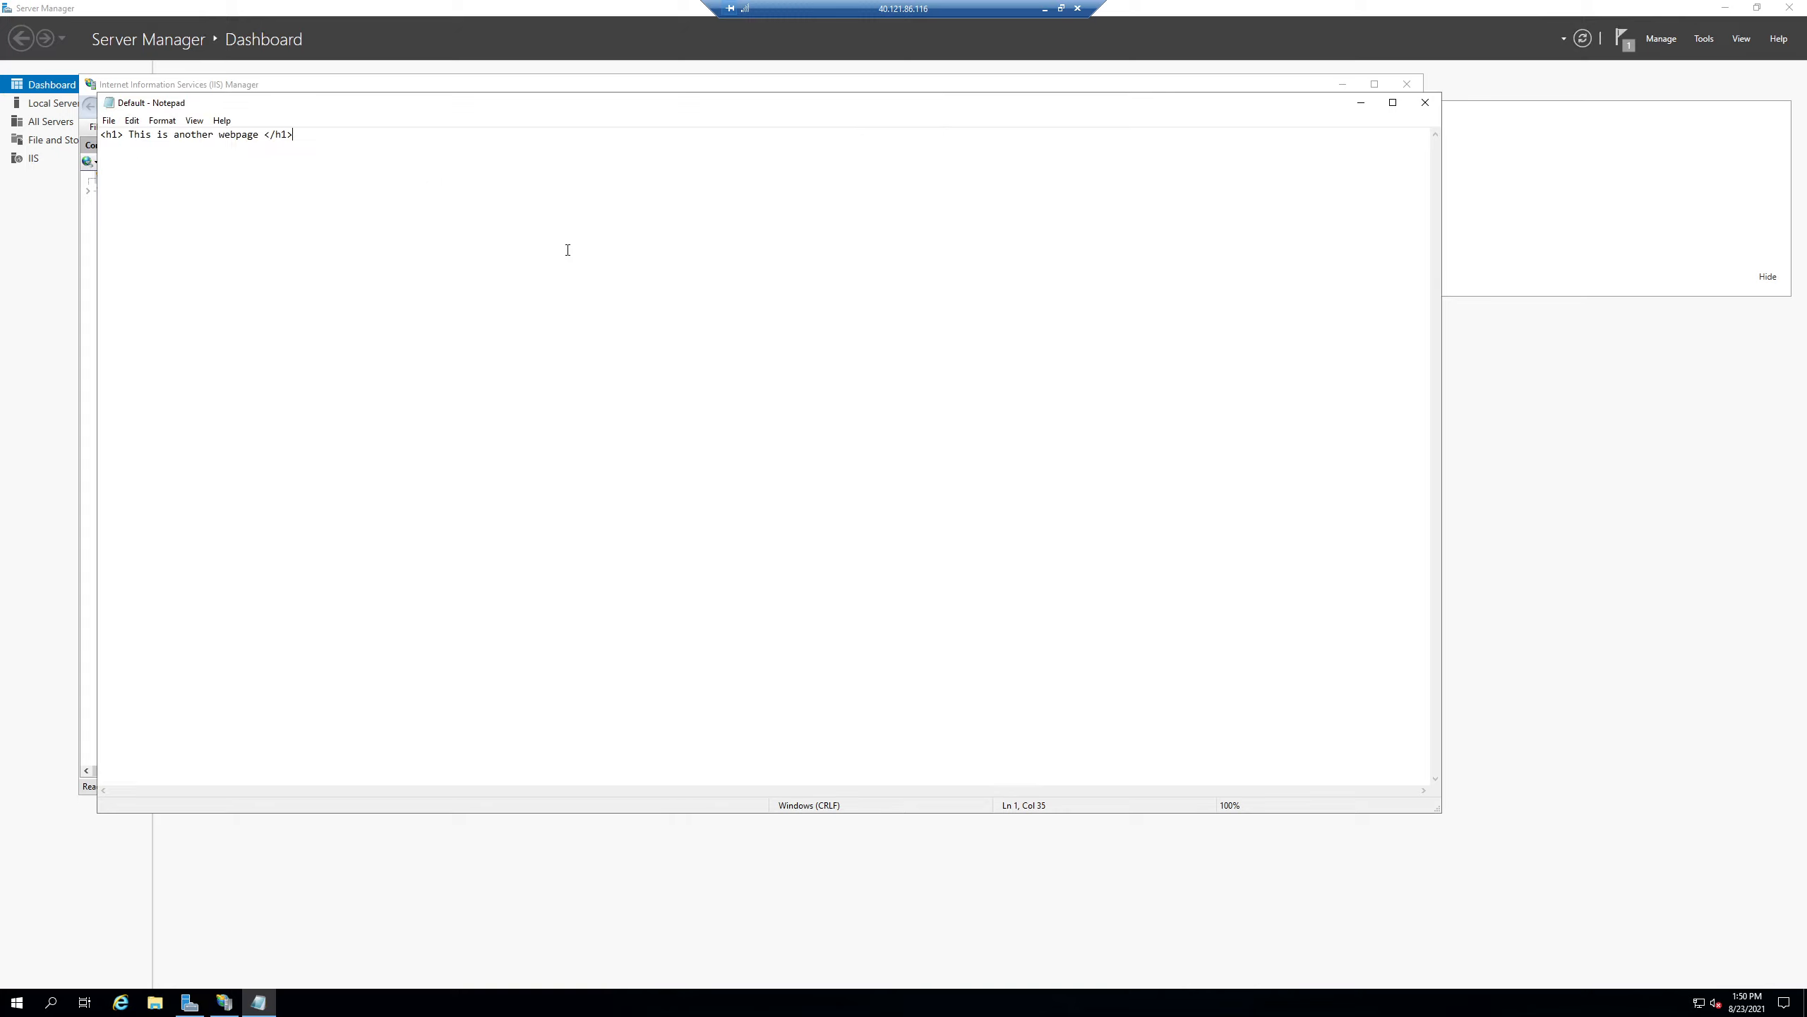
Minimize the remote session and load 40.121.86.116/Default.html in the local browser's IIS site tab
left_click(1045, 8)
left_click(404, 12)
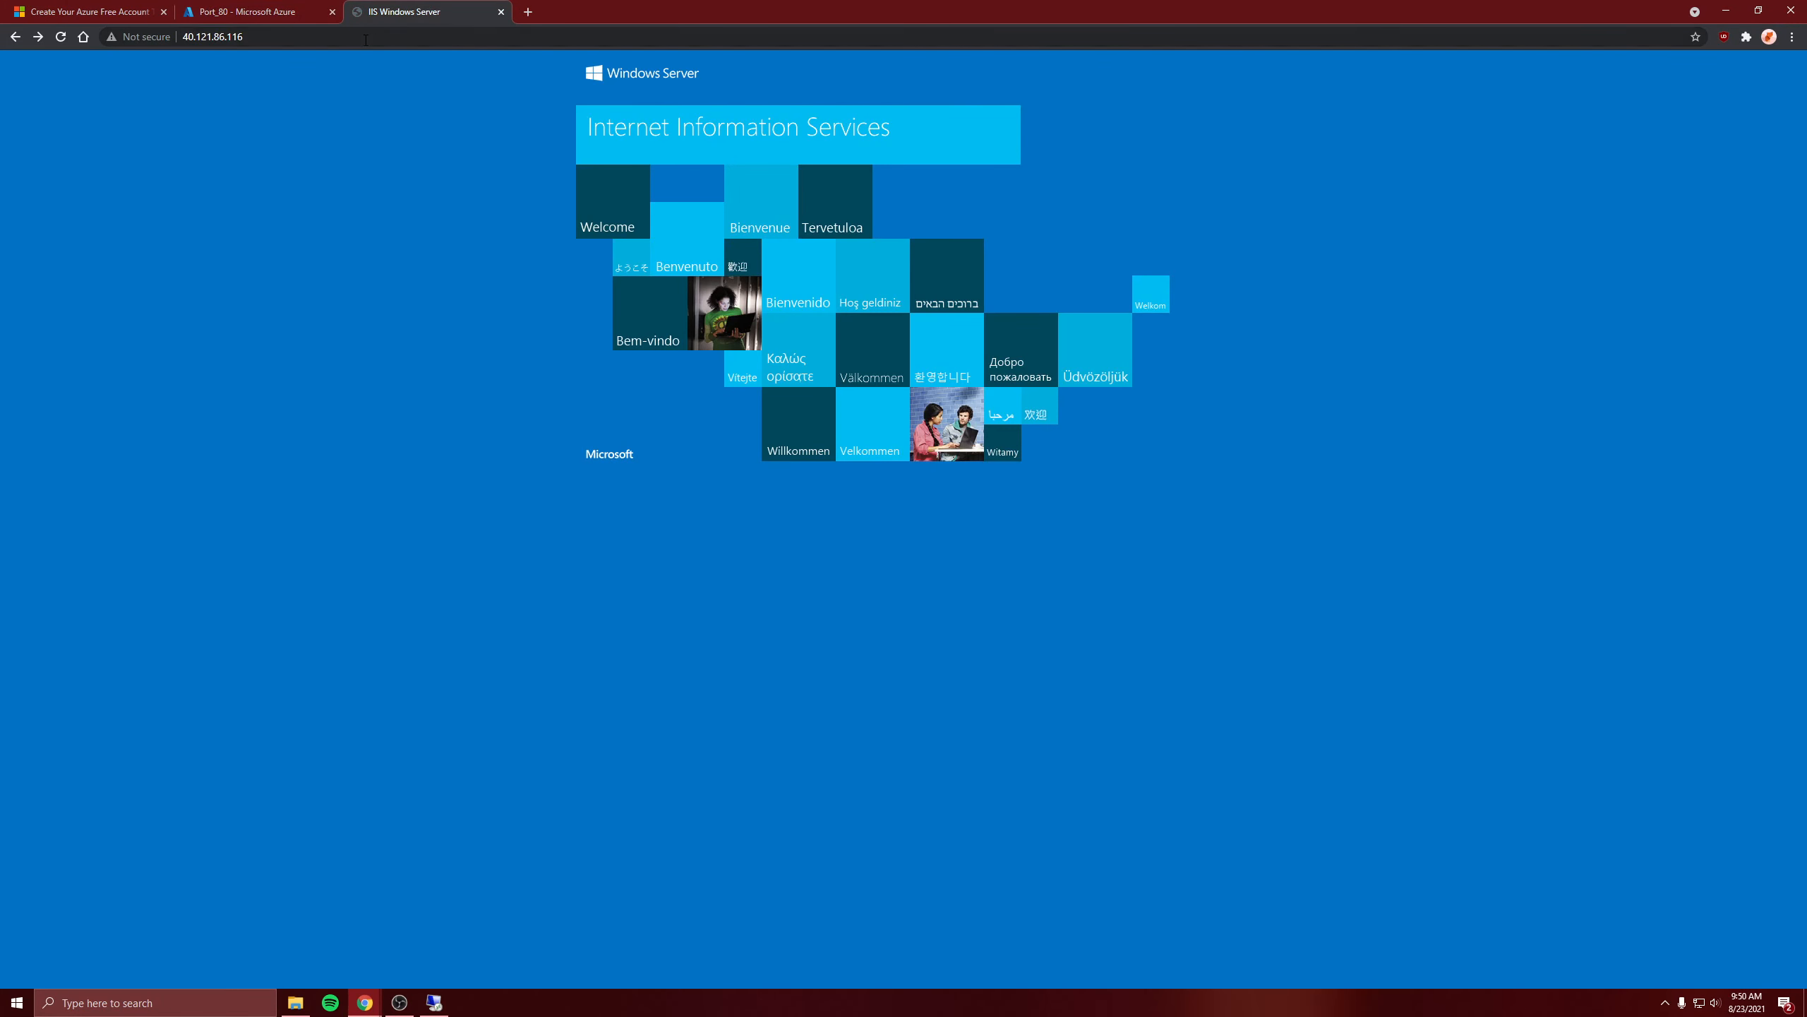
double_click(358, 41)
left_click(362, 44)
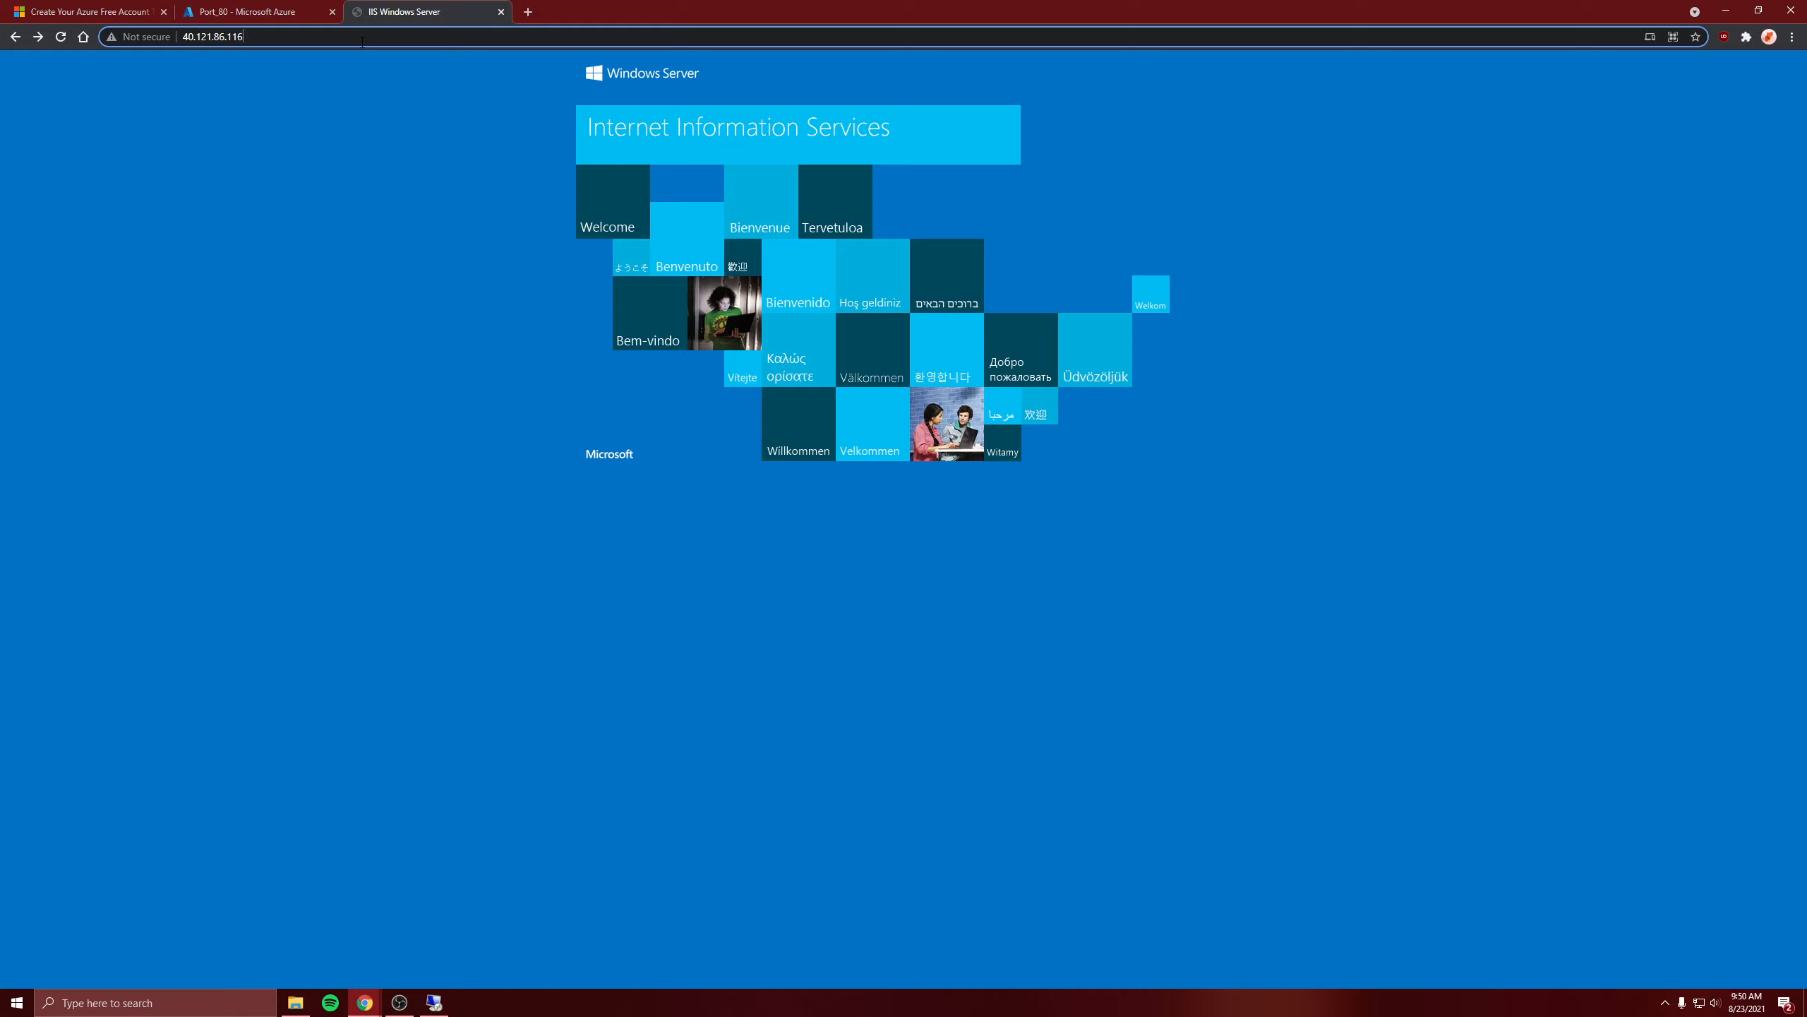
type("/Defa")
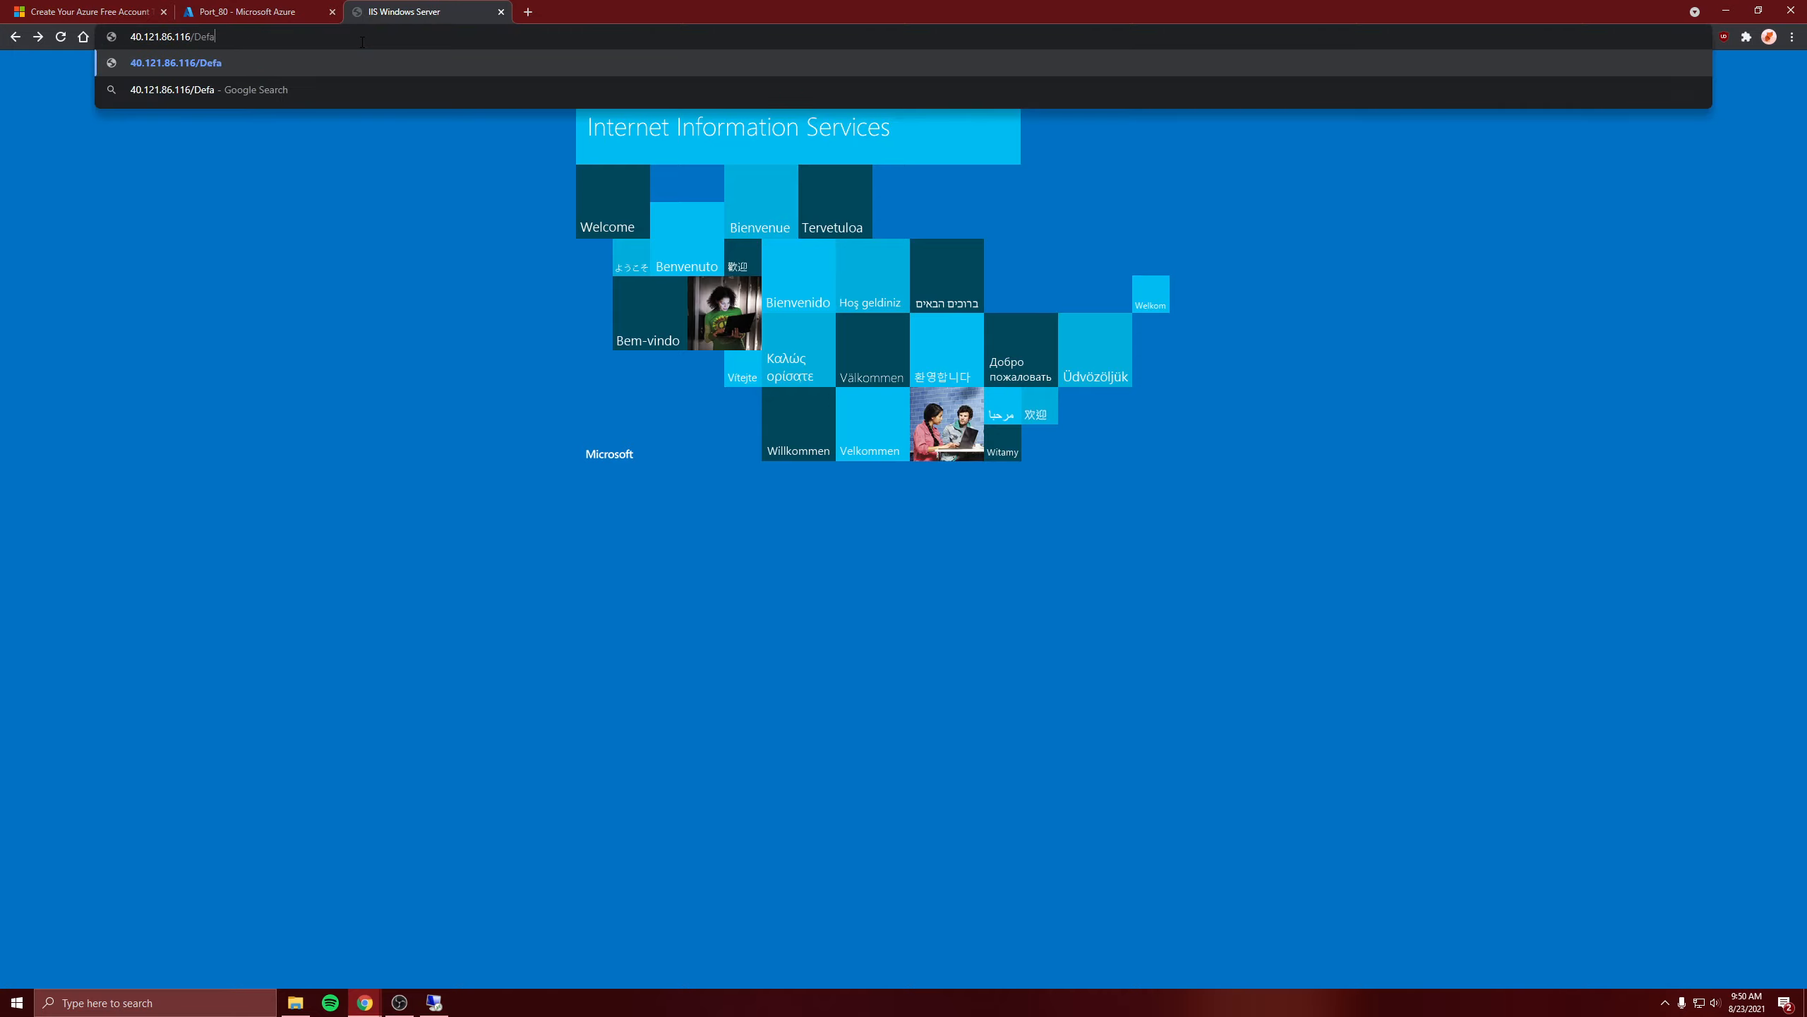
type("ult.html")
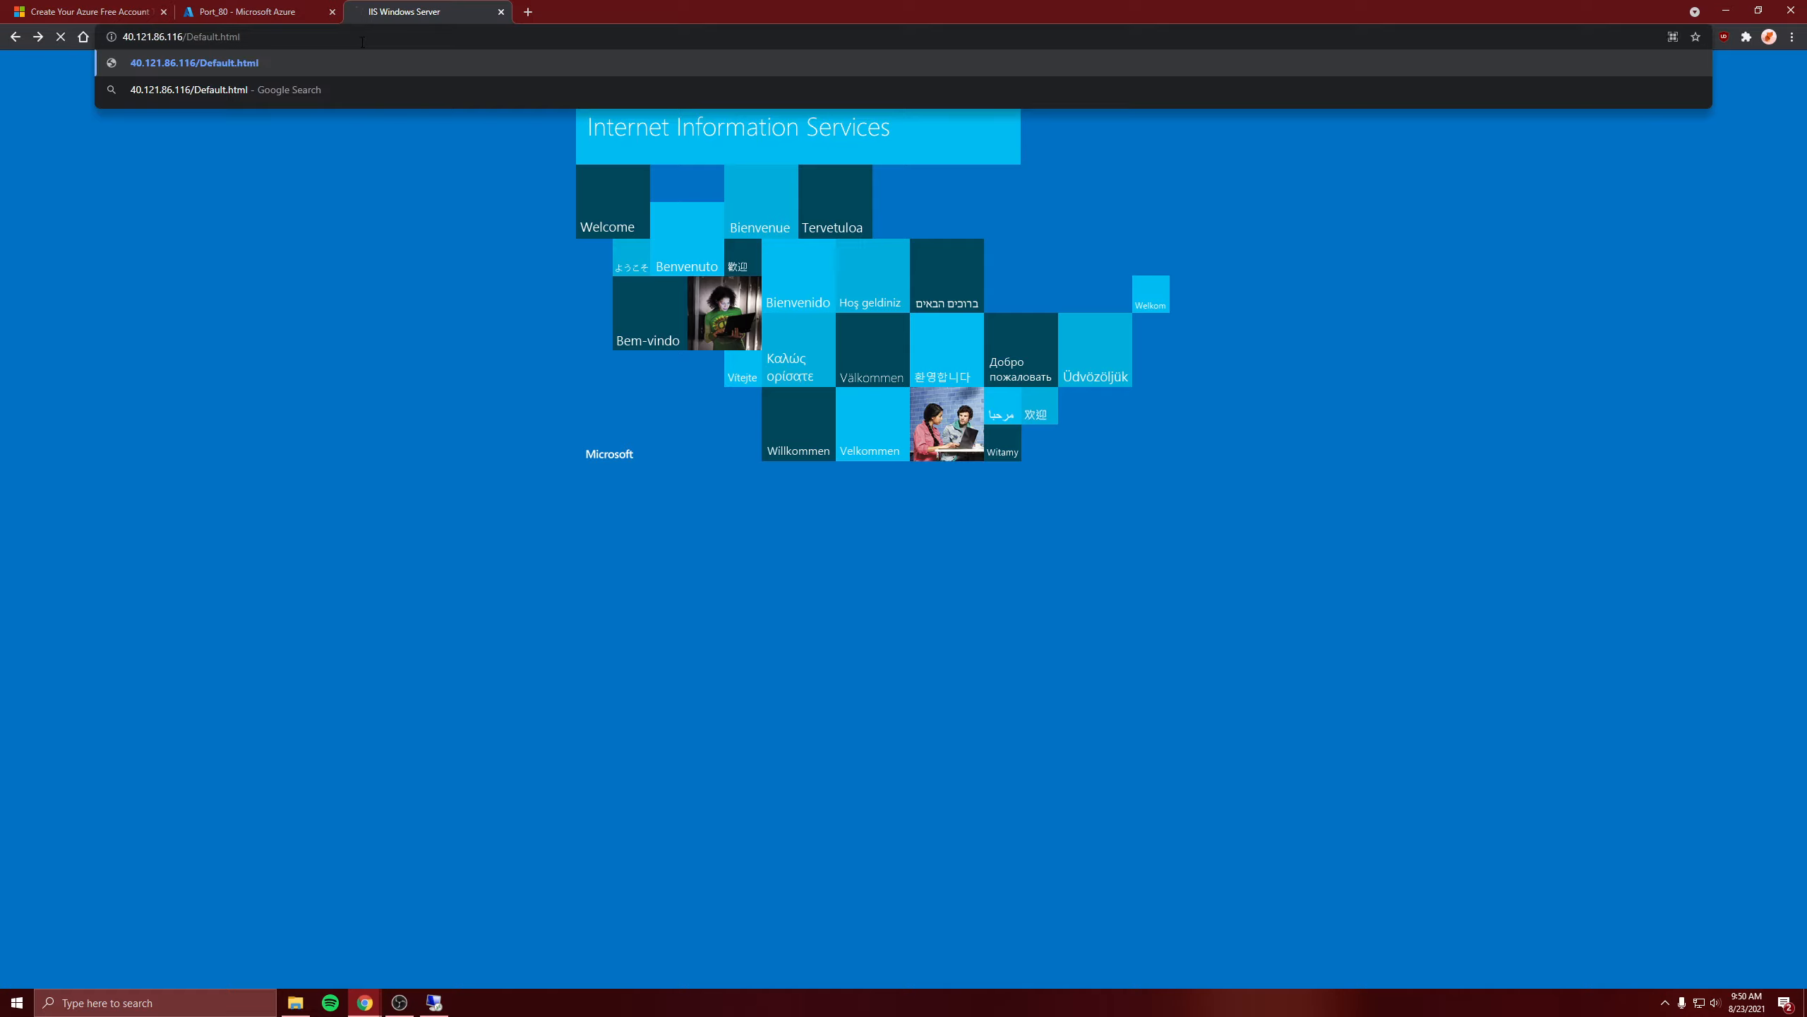
key("Return")
Examine the heading text on the Default.html page and return to DemoWvm's networking page in the Azure portal
left_click_drag(152, 69, 308, 84)
left_click(194, 168)
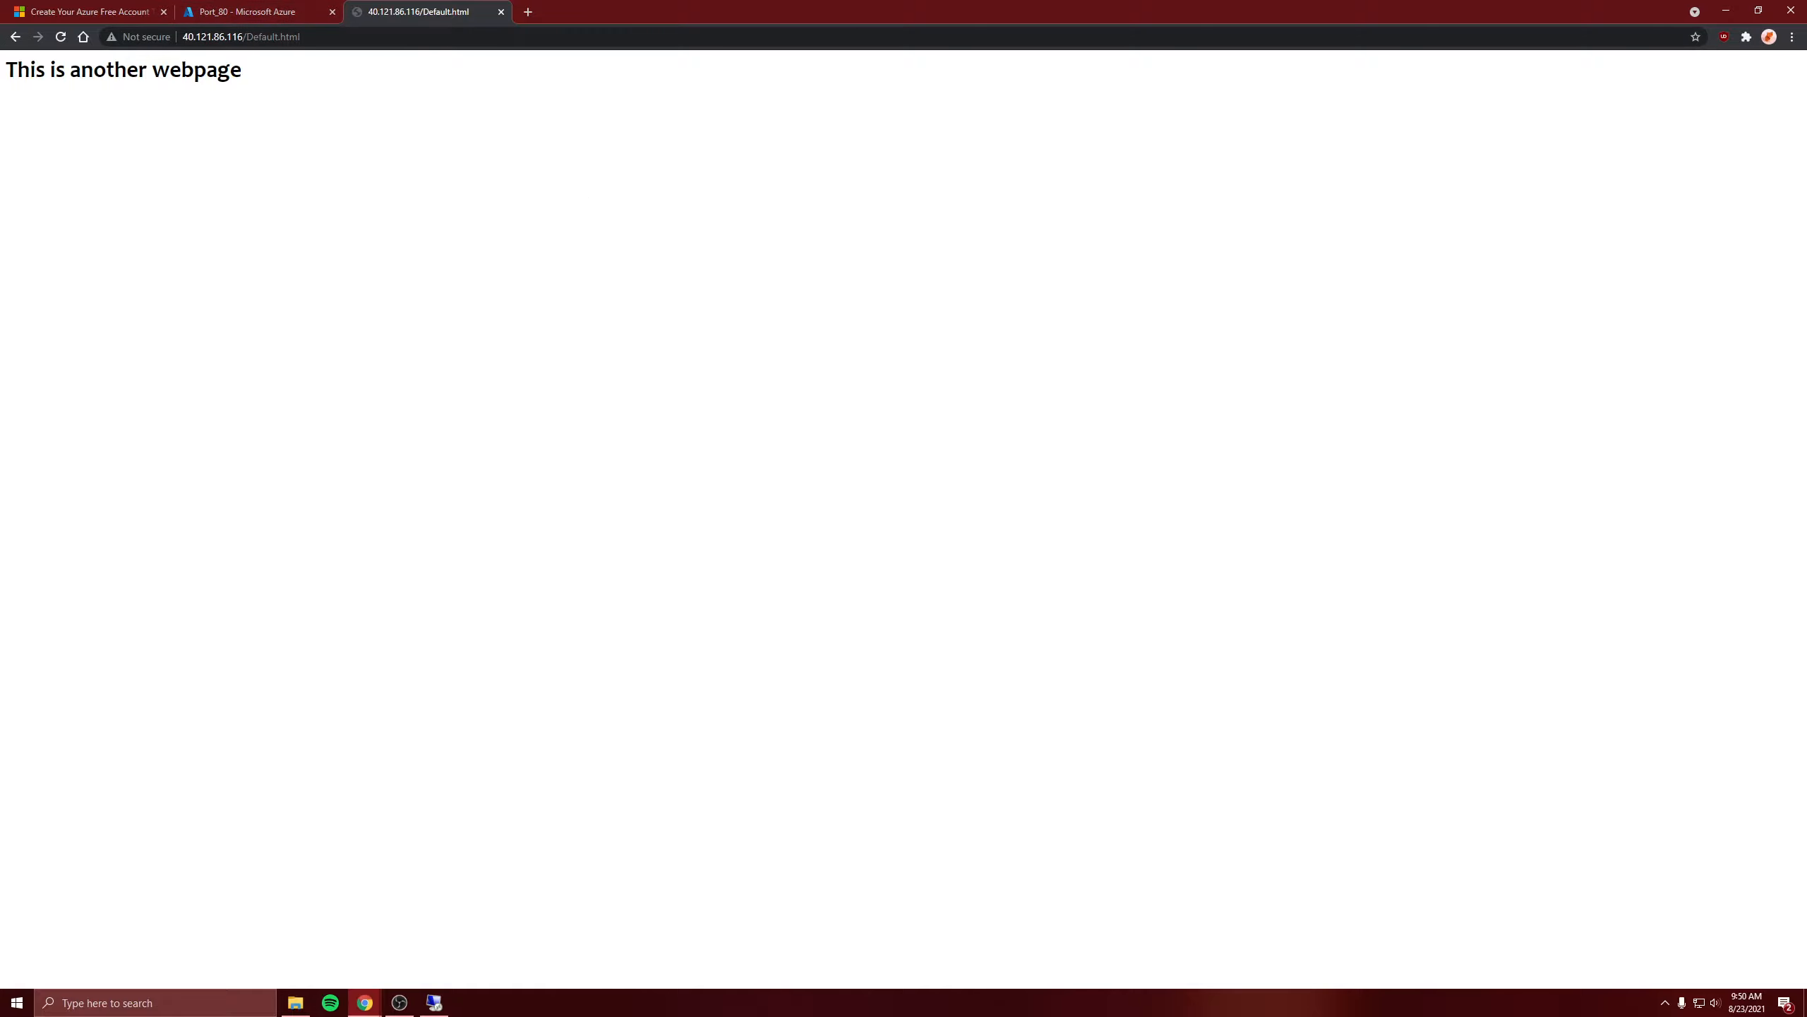
key("ctrl+shift+Tab")
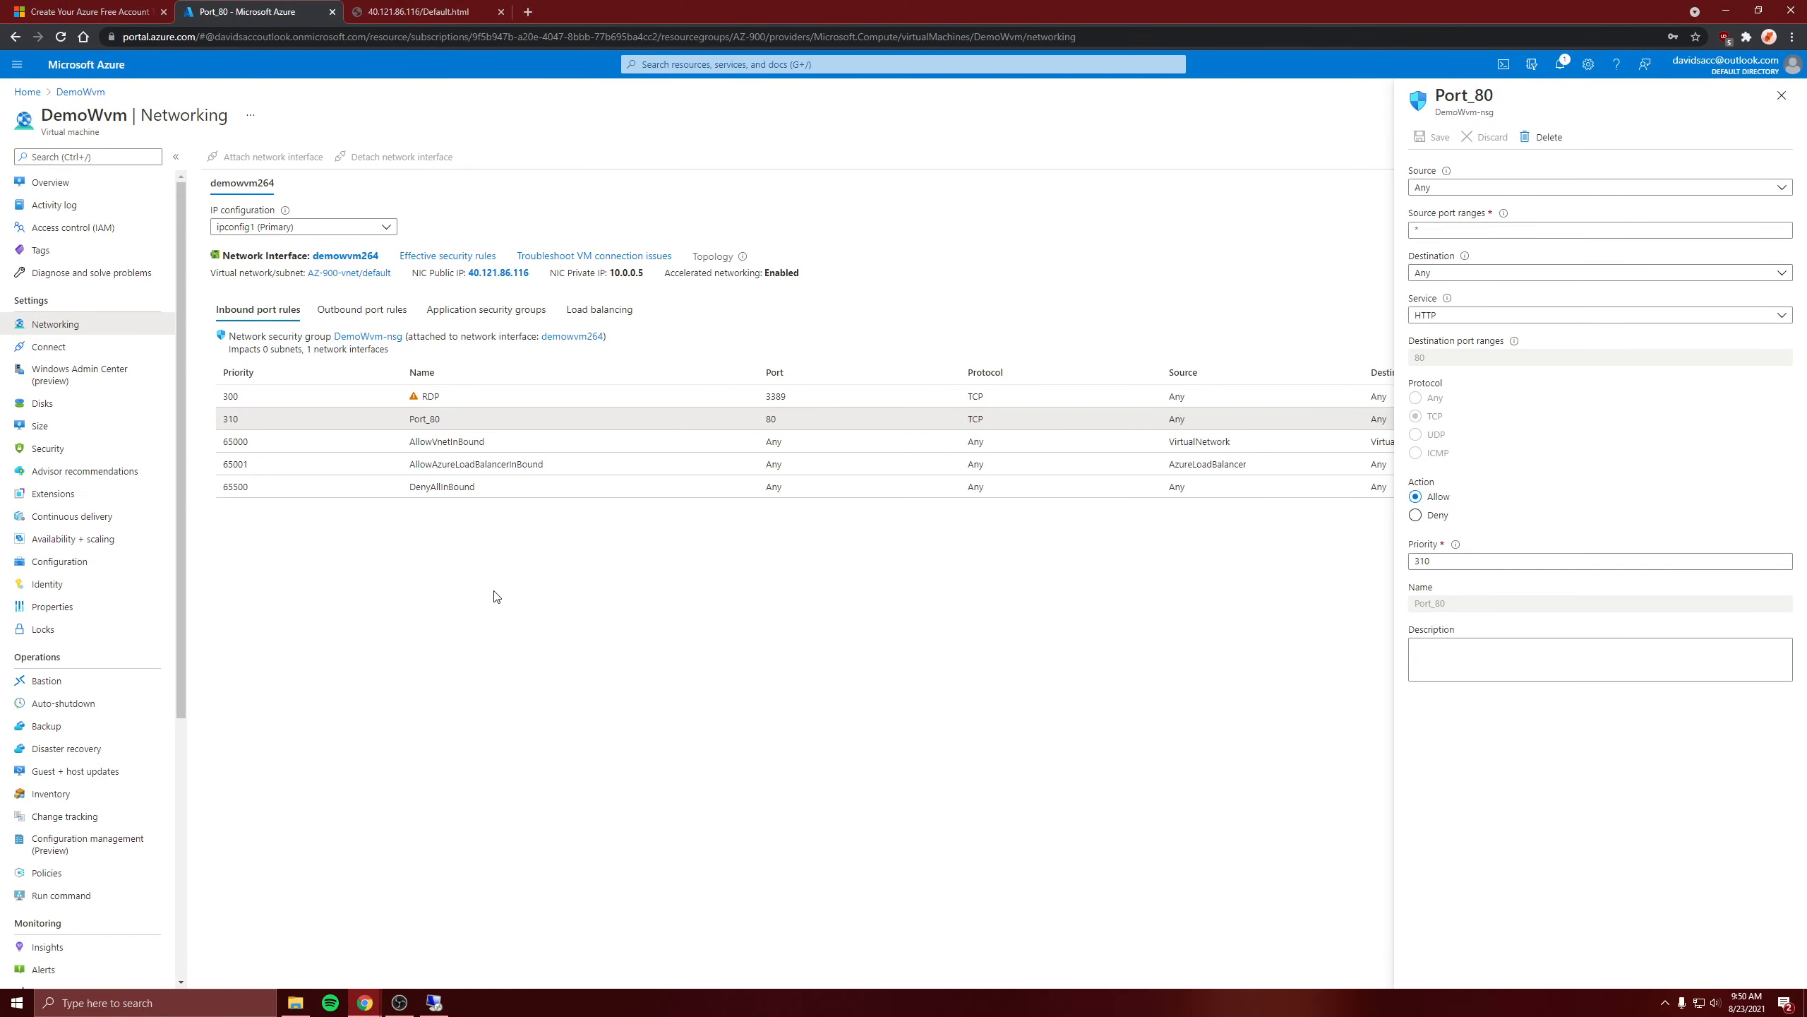